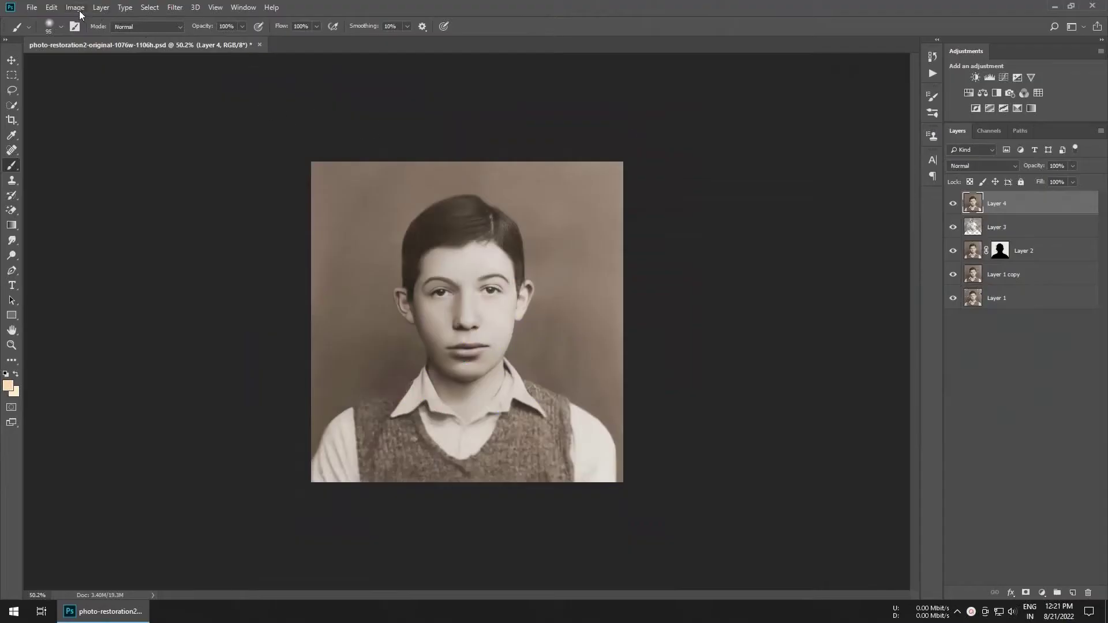
- Open the Image > Mode colour mode choices for the sepia boy portrait
click(76, 7)
mouse_move(82, 20)
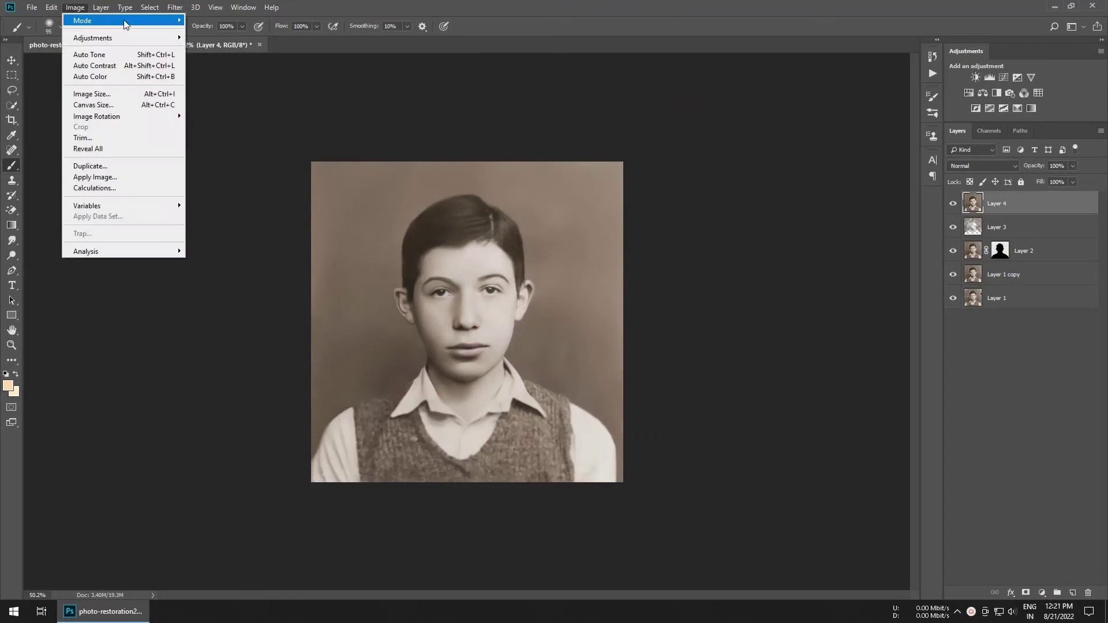
- Convert the image to Grayscale, keeping layers unmerged and discarding the sepia colour
click(217, 30)
click(628, 230)
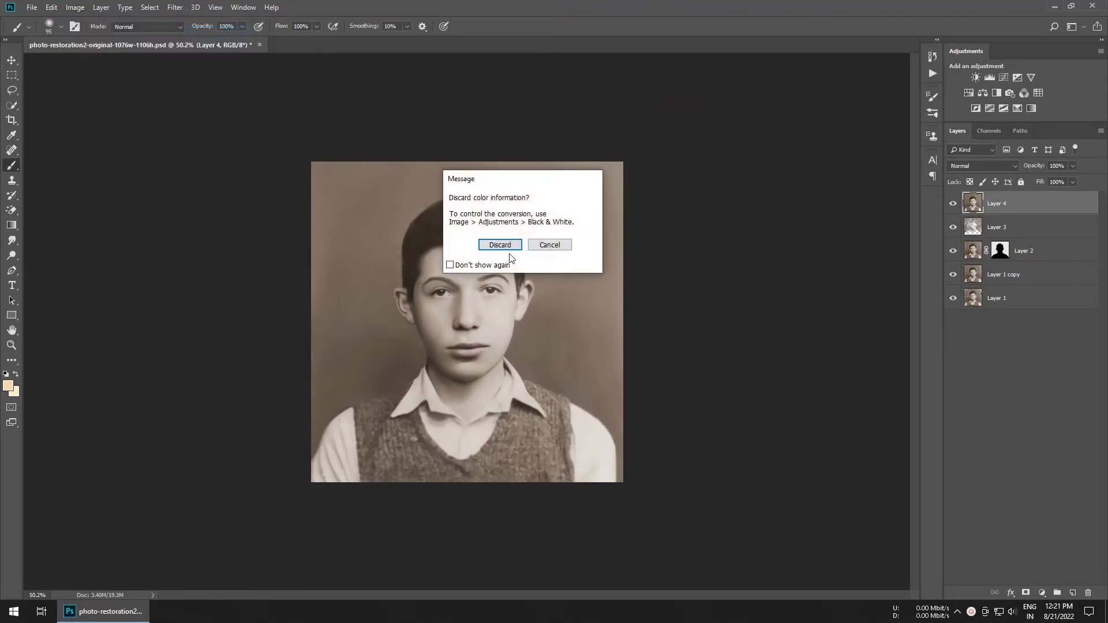
click(500, 246)
- Return the image to RGB Color without merging layers and add a Color Balance layer
click(75, 7)
mouse_move(82, 19)
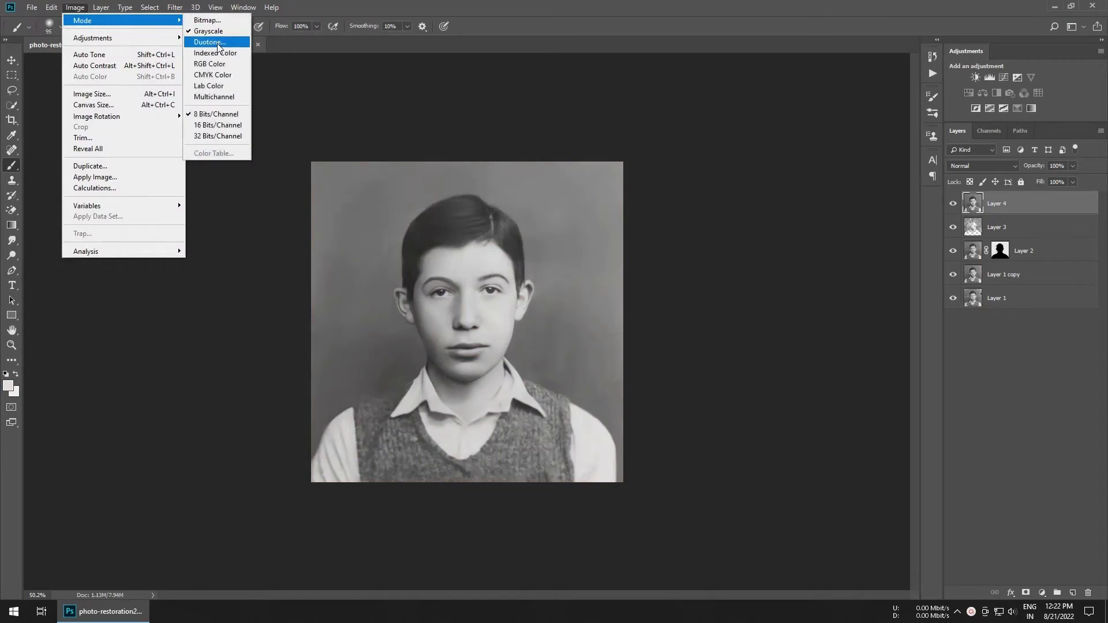
click(218, 43)
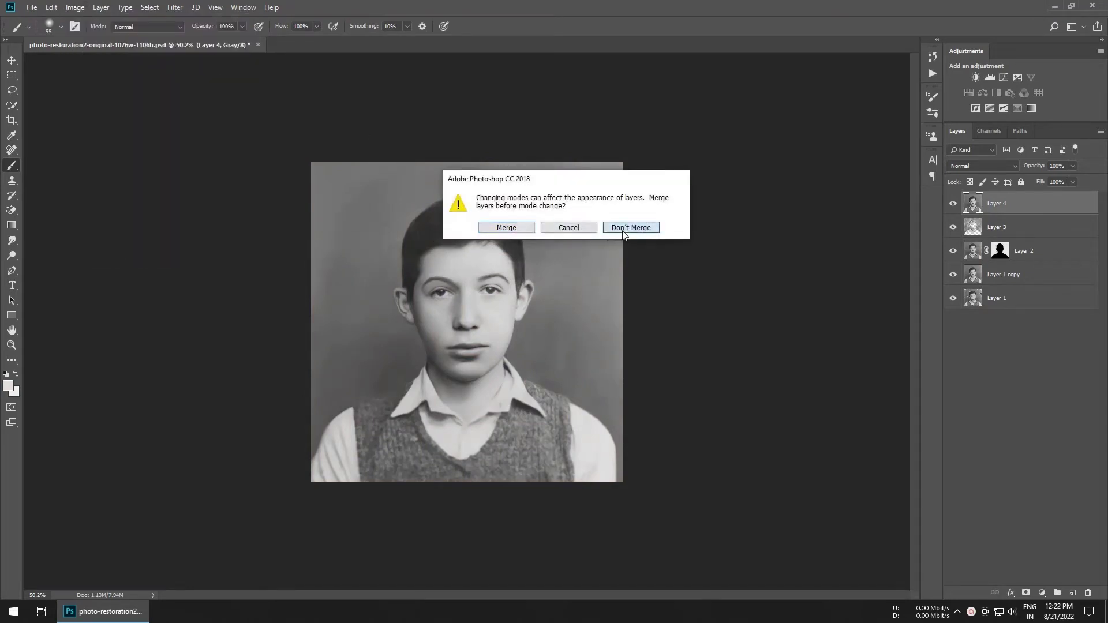
click(623, 229)
click(983, 93)
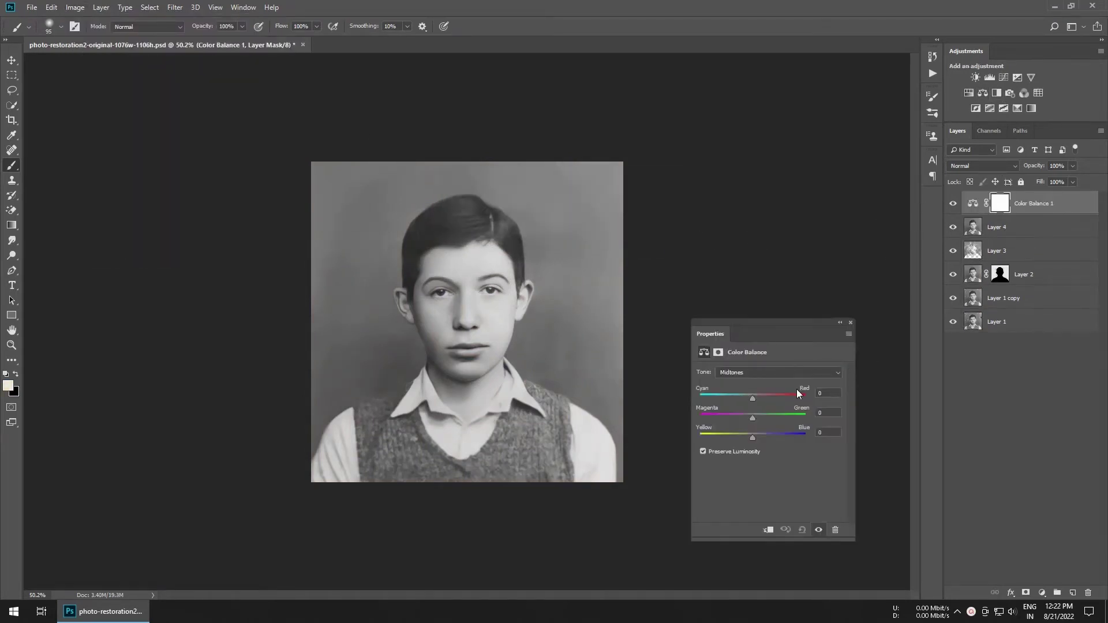
- Shift the Color Balance midtones toward red and yellow, then invert its mask
click(793, 397)
drag(752, 438, 733, 439)
click(850, 322)
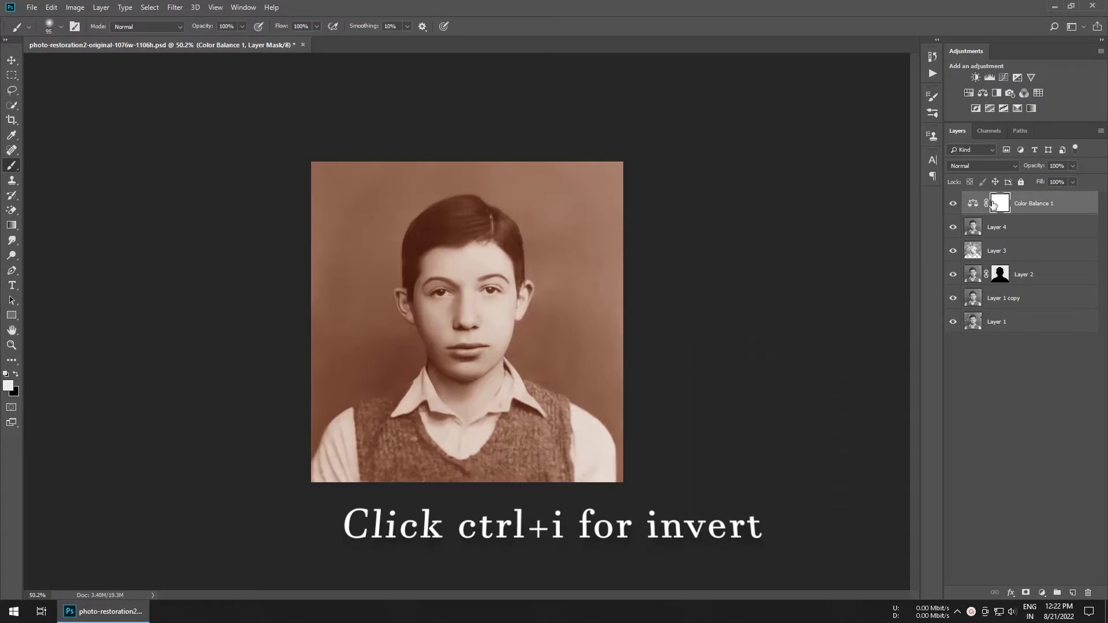
key(ctrl+i)
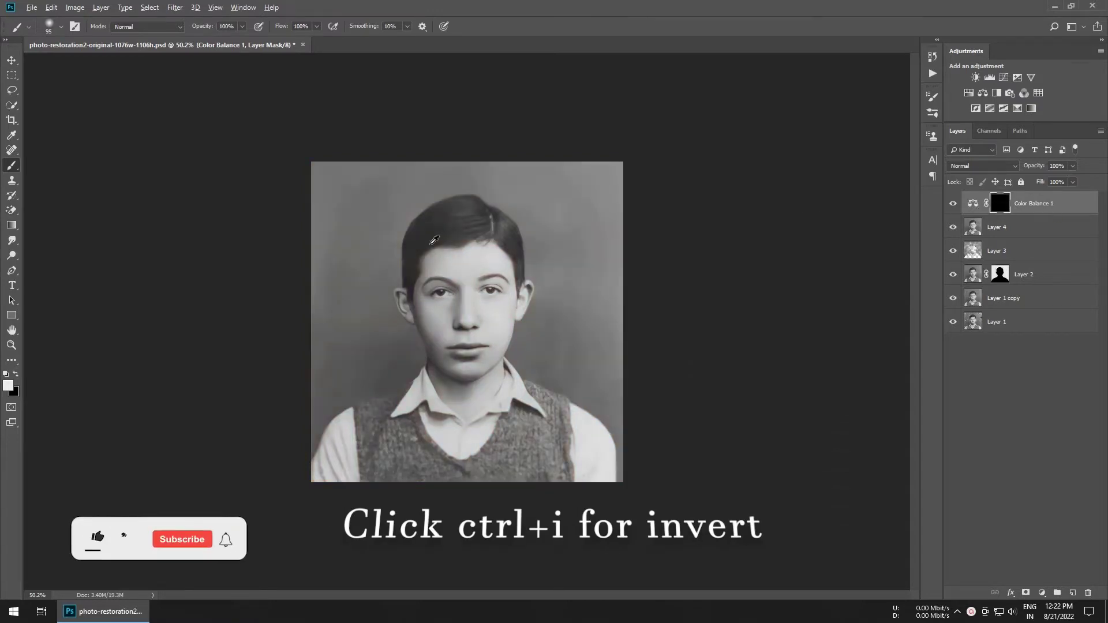
- Paint the warm skin tone over the forehead, face, side of face, ear and neck
scroll(465, 285, up, 5)
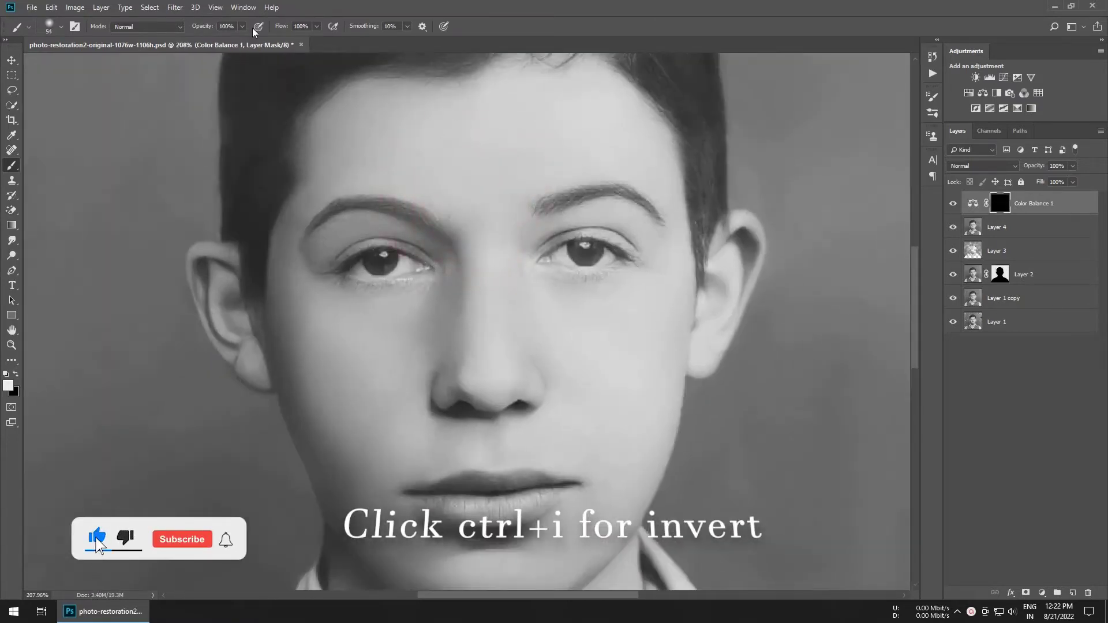
drag(424, 134, 490, 265)
mouse_move(442, 208)
mouse_down()
mouse_move(499, 221)
mouse_move(357, 288)
mouse_move(404, 451)
mouse_up()
alt+scroll(277, 277, up, 3)
mouse_move(306, 300)
mouse_down()
mouse_move(248, 254)
mouse_move(238, 282)
mouse_up()
alt+scroll(346, 347, down, 3)
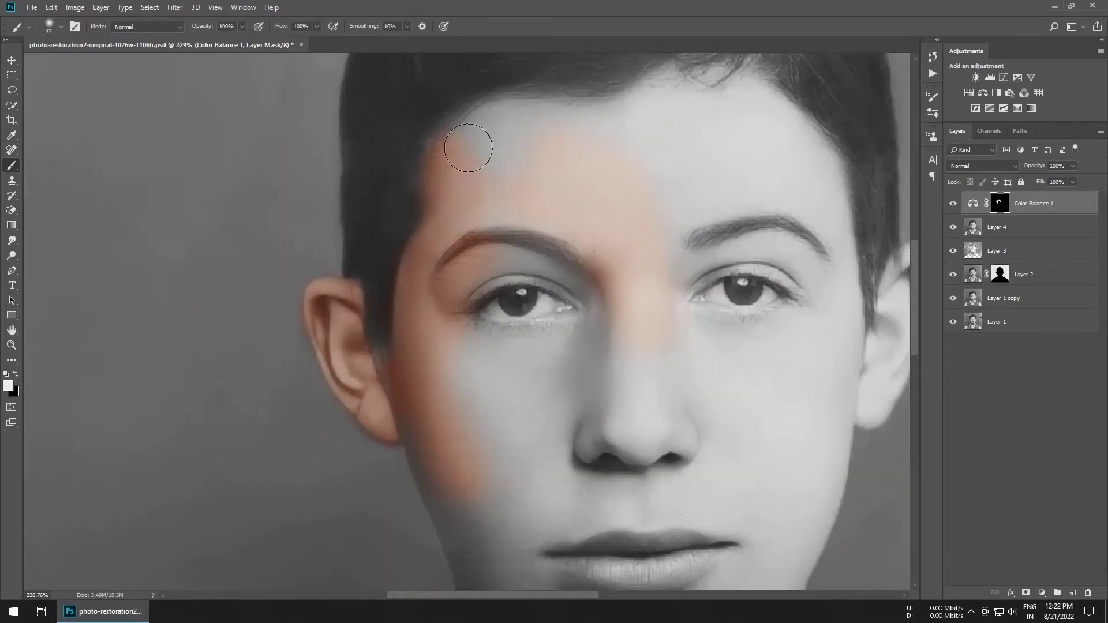
drag(453, 161, 347, 384)
key(bracketright)
key(bracketright)
key(bracketright)
drag(625, 427, 527, 248)
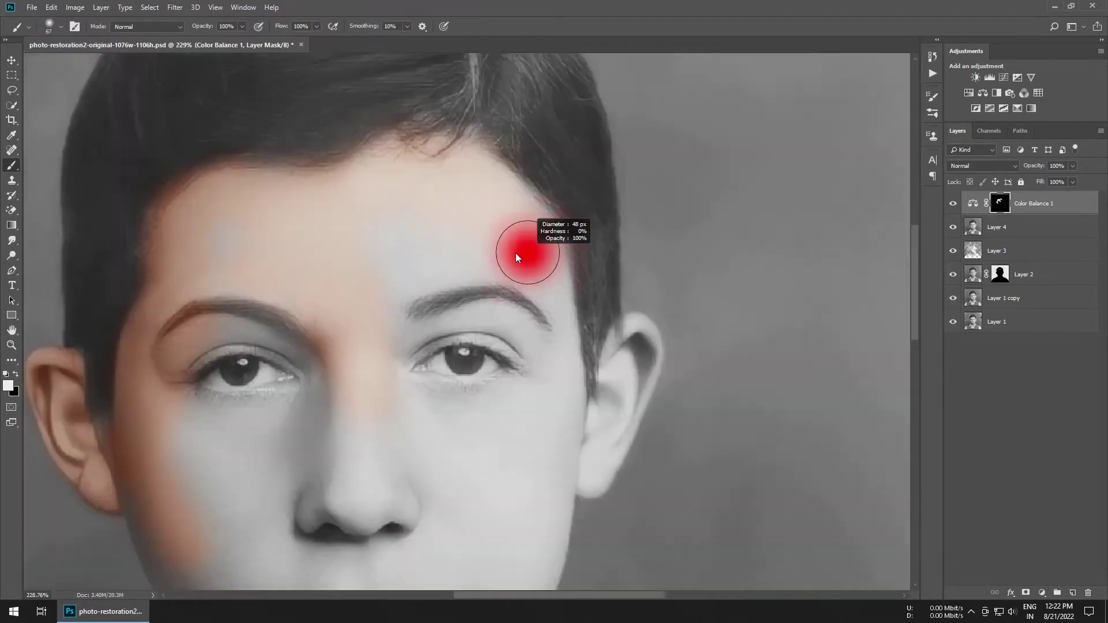
alt+scroll(637, 336, up, 3)
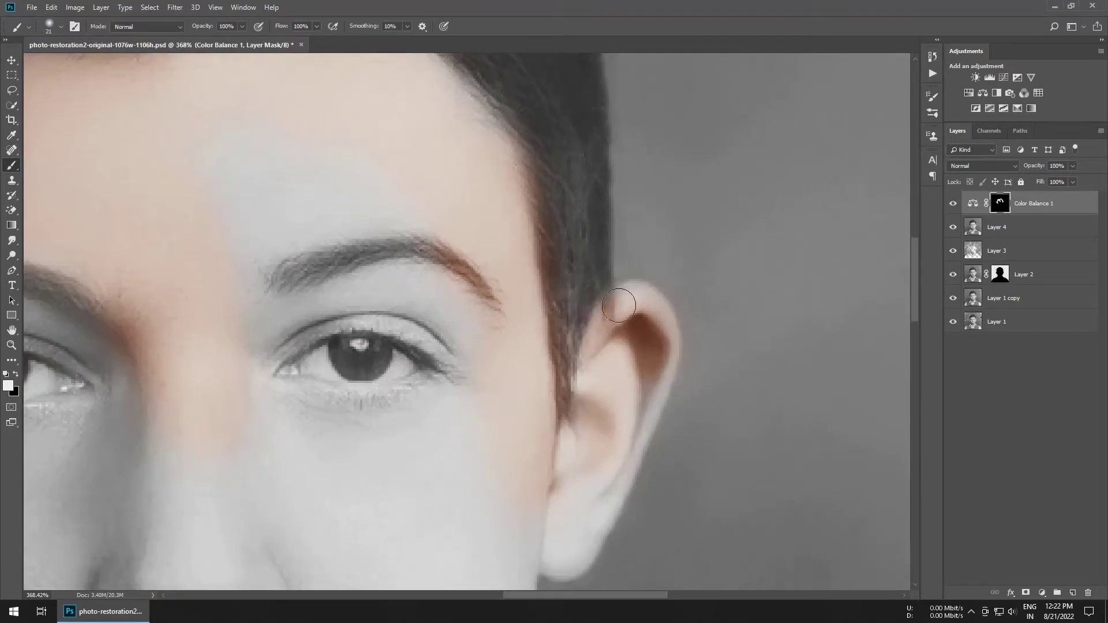
scroll(613, 366, down, 3)
key(bracketright)
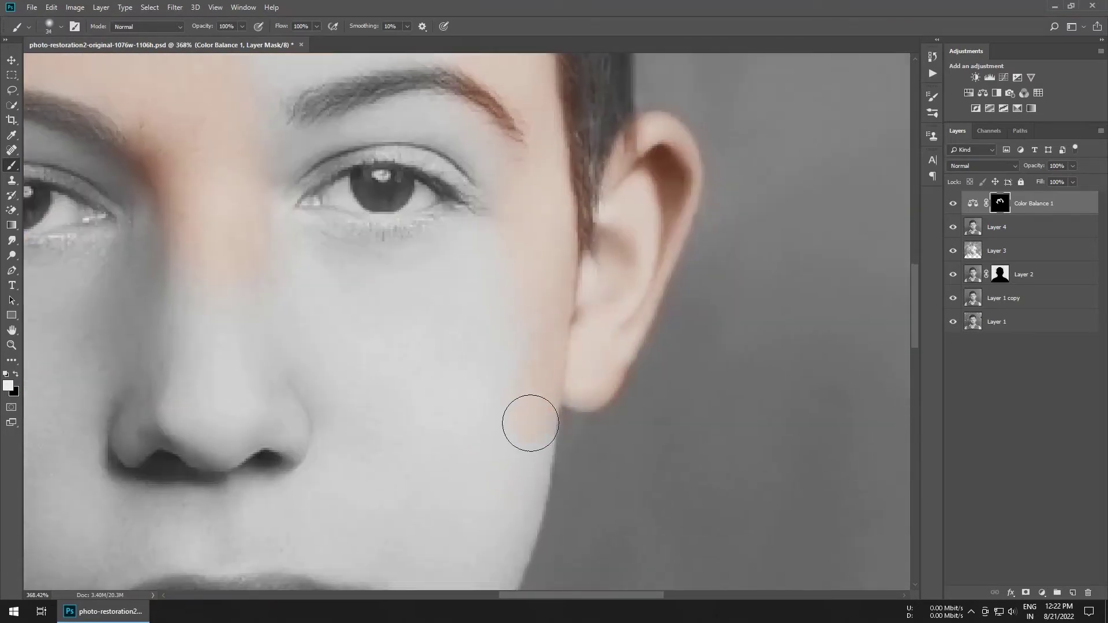
scroll(532, 421, down, 3)
alt+scroll(555, 312, down, 5)
alt+scroll(487, 329, up, 4)
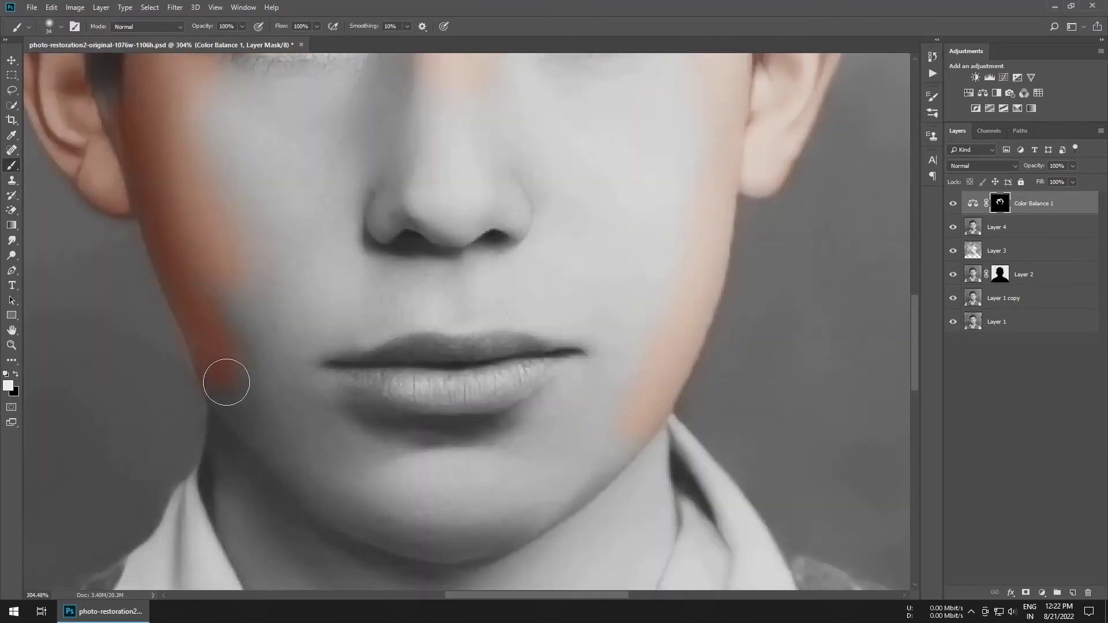
scroll(249, 319, down, 3)
drag(256, 357, 317, 494)
- Touch up skin between eye and nose bridge, around the eyes and forehead with a softer brush
scroll(346, 433, down, 3)
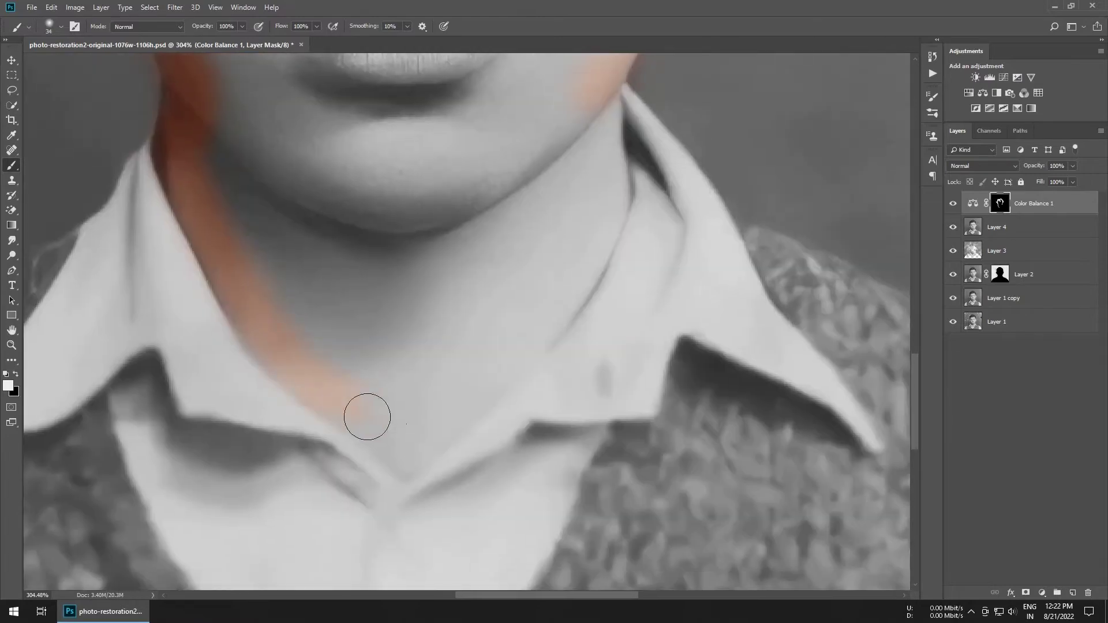
alt+scroll(594, 240, down, 3)
alt+scroll(564, 290, down, 2)
key(bracketright)
key(bracketright)
key(bracketright)
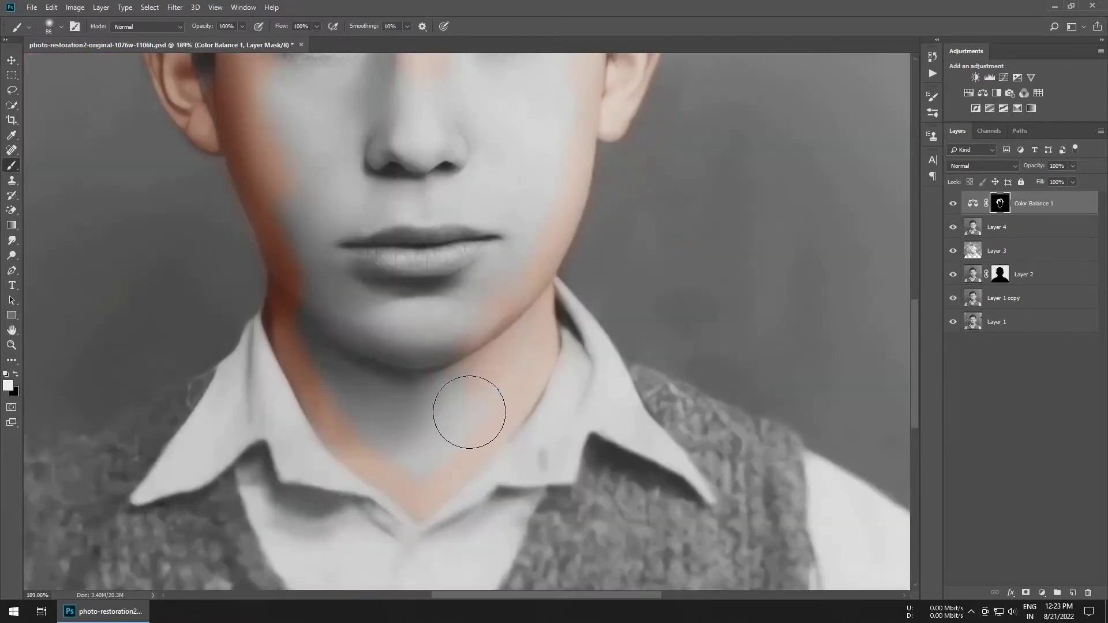
scroll(388, 383, up, 3)
key(bracketleft)
key(bracketleft)
key(bracketleft)
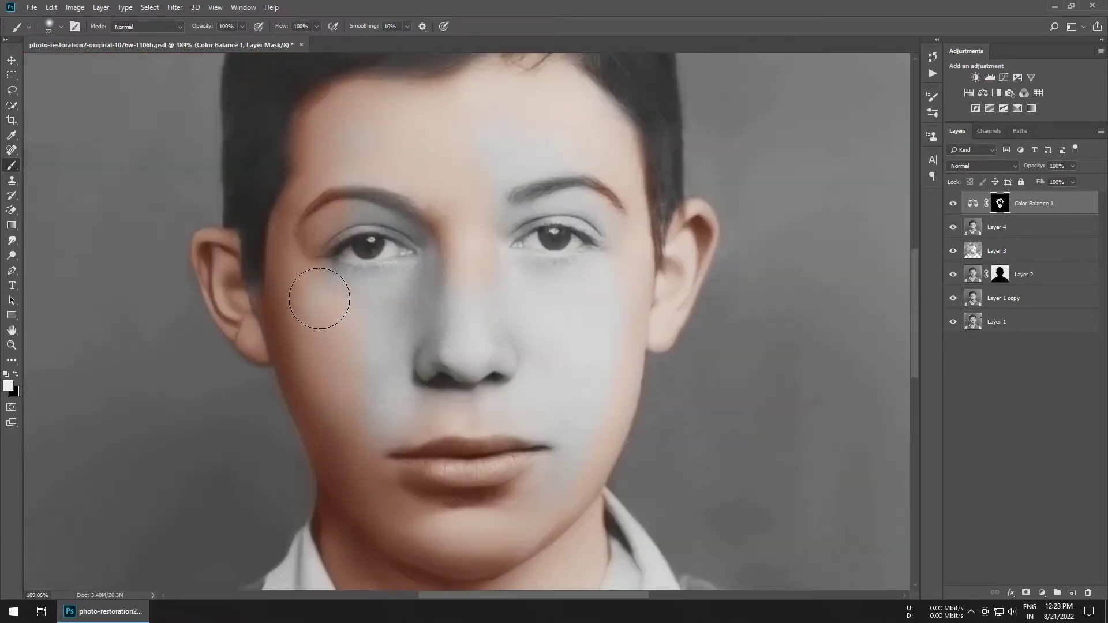
key(bracketleft)
key(bracketleft)
mouse_move(448, 274)
mouse_down()
mouse_move(430, 250)
mouse_move(393, 377)
mouse_up()
scroll(520, 271, up, 3)
drag(485, 292, 462, 292)
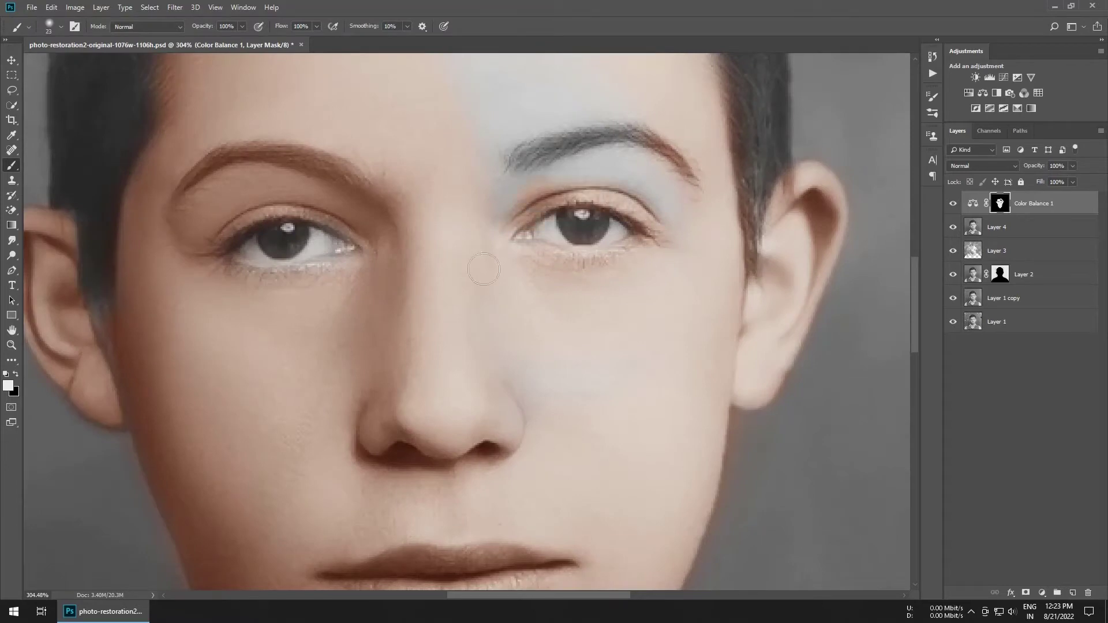
scroll(693, 215, down, 2)
drag(673, 203, 690, 203)
scroll(596, 207, up, 2)
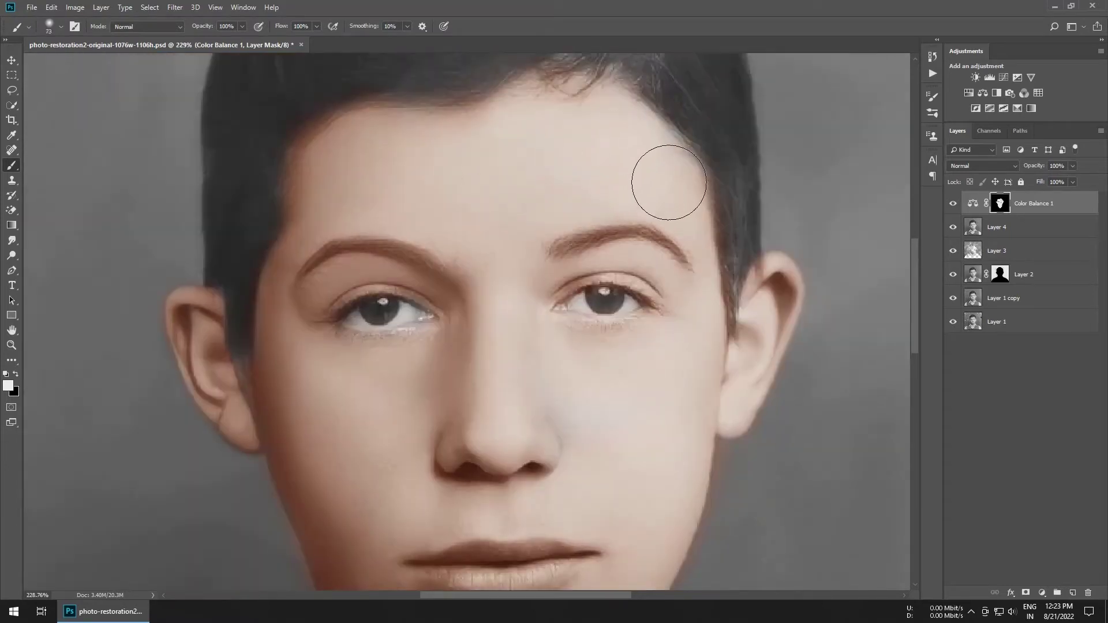
scroll(459, 262, down, 3)
scroll(459, 262, down, 3)
scroll(492, 309, up, 2)
scroll(404, 277, up, 1)
key(6)
key(6)
key(shift+5)
key(shift+3)
drag(398, 254, 379, 254)
scroll(556, 190, down, 5)
scroll(556, 191, down, 1)
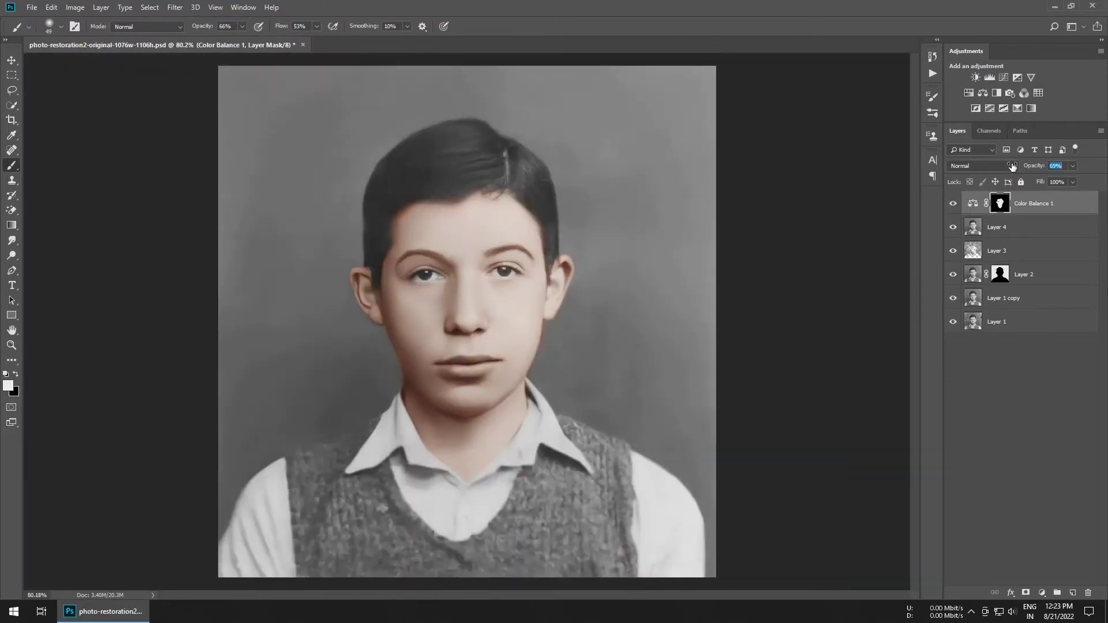
scroll(596, 309, down, 2)
scroll(426, 313, up, 3)
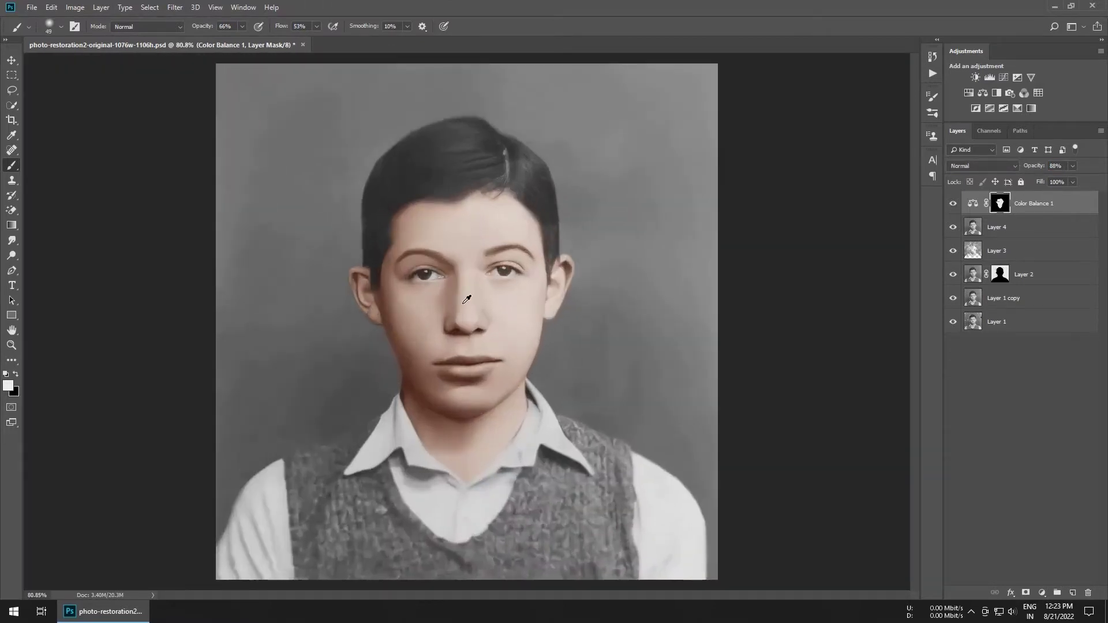
scroll(543, 305, up, 1)
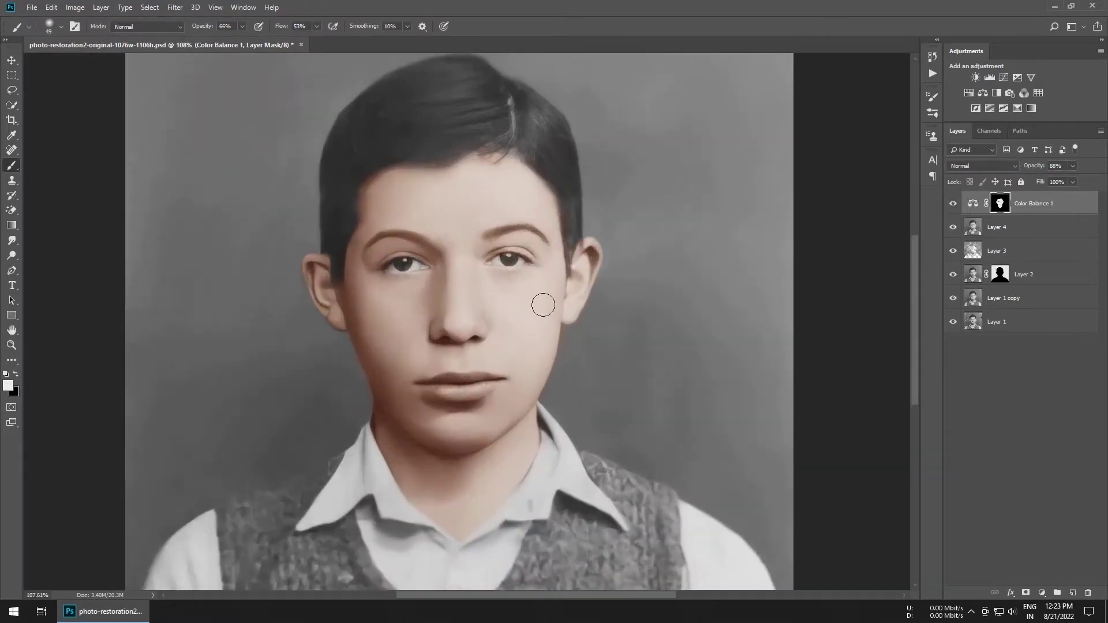
- Add Color Balance 2 with midtones shifted toward red and magenta, and invert its mask
click(984, 94)
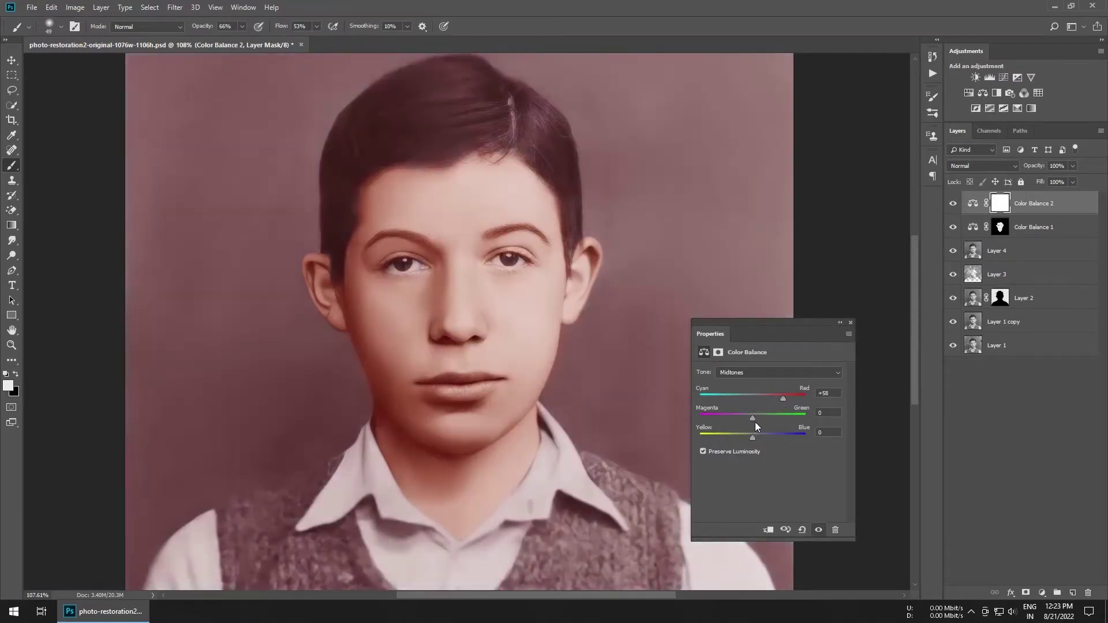
drag(753, 419, 736, 421)
click(850, 322)
key(ctrl+i)
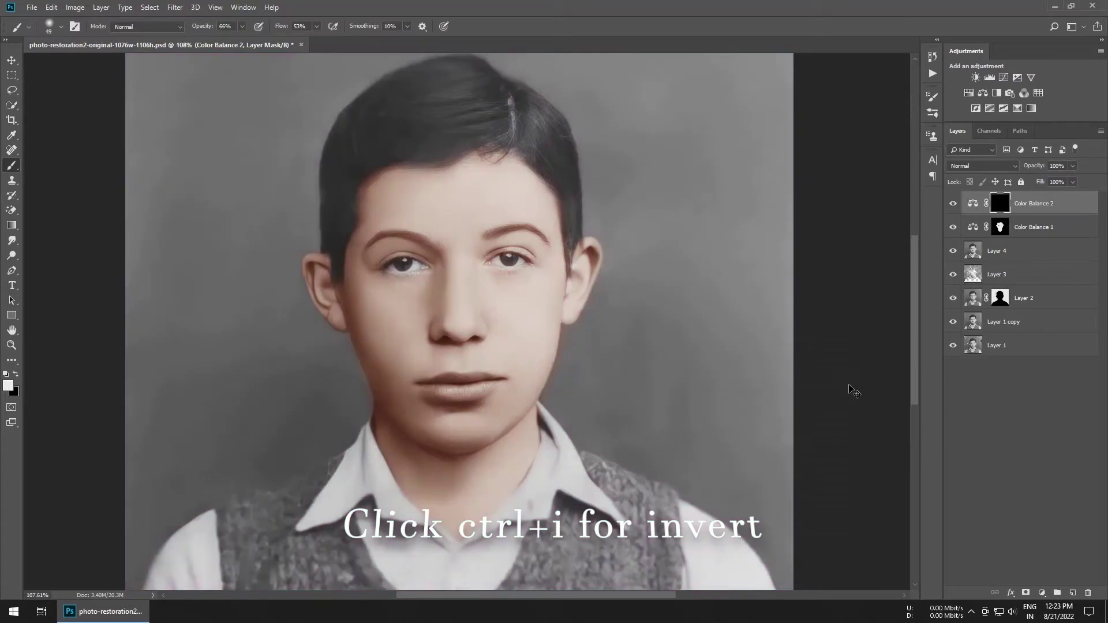
- Paint the rosy red tint onto the boy's lips
scroll(506, 329, up, 6)
mouse_move(537, 309)
mouse_down()
mouse_move(489, 297)
mouse_move(659, 299)
mouse_up()
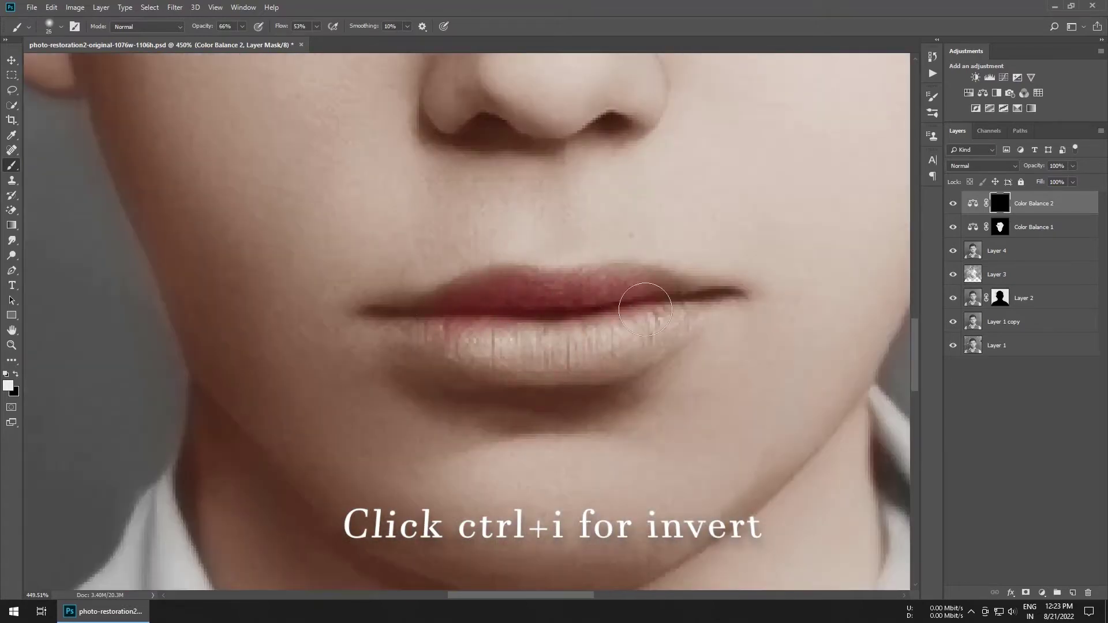
key(bracketright)
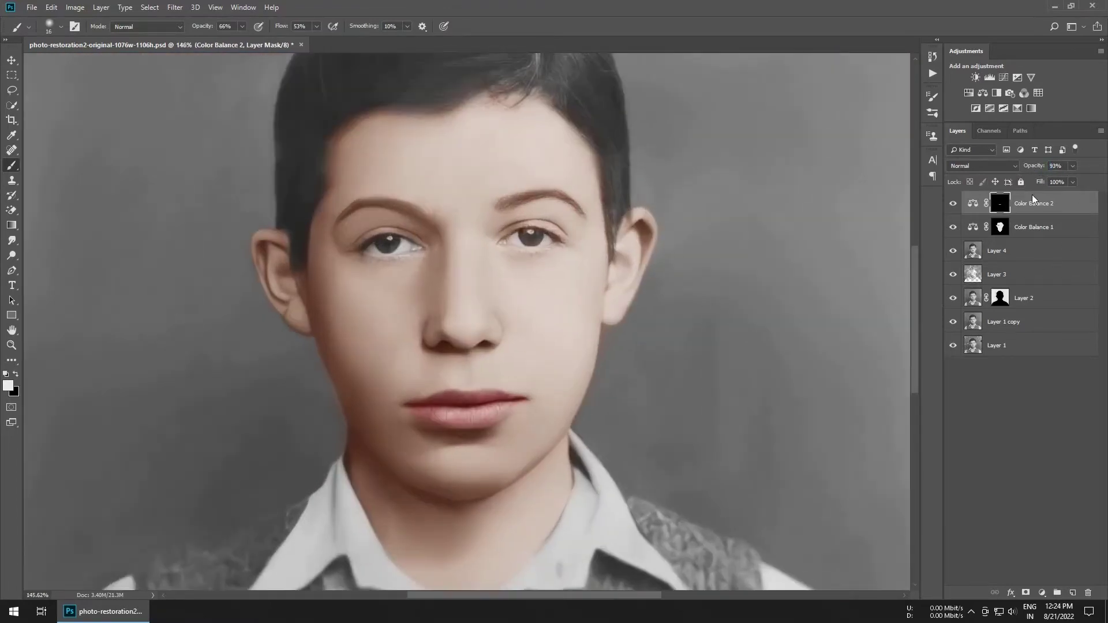
click(982, 93)
- Give Color Balance 3 a moderate red shift, invert its mask and paint a left-cheek blush
drag(789, 397, 777, 398)
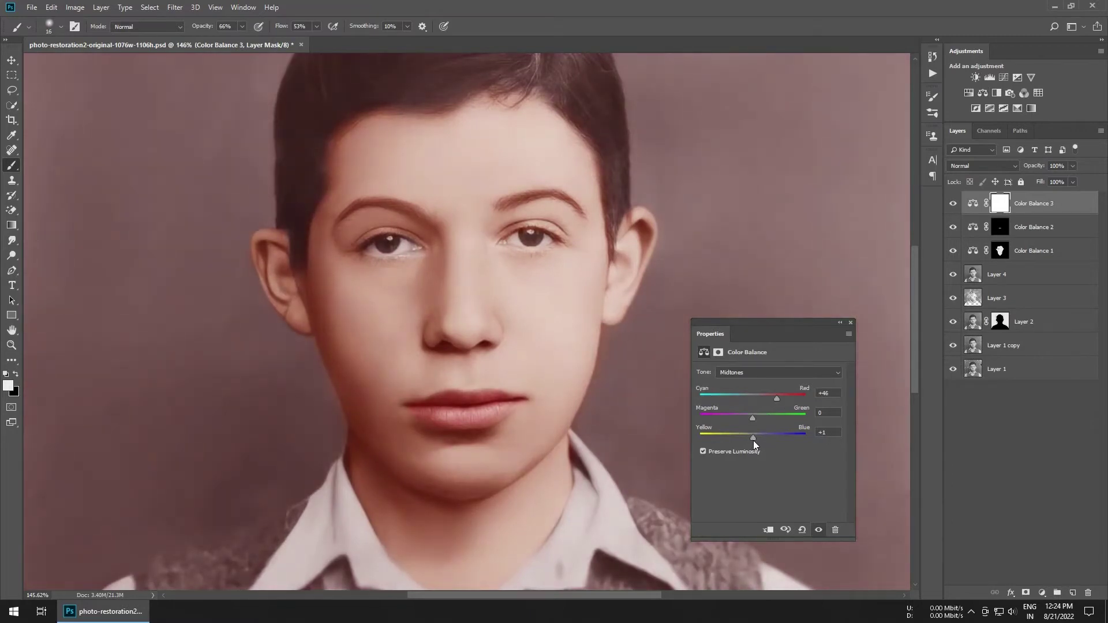
click(851, 324)
key(ctrl+i)
scroll(744, 358, up, 3)
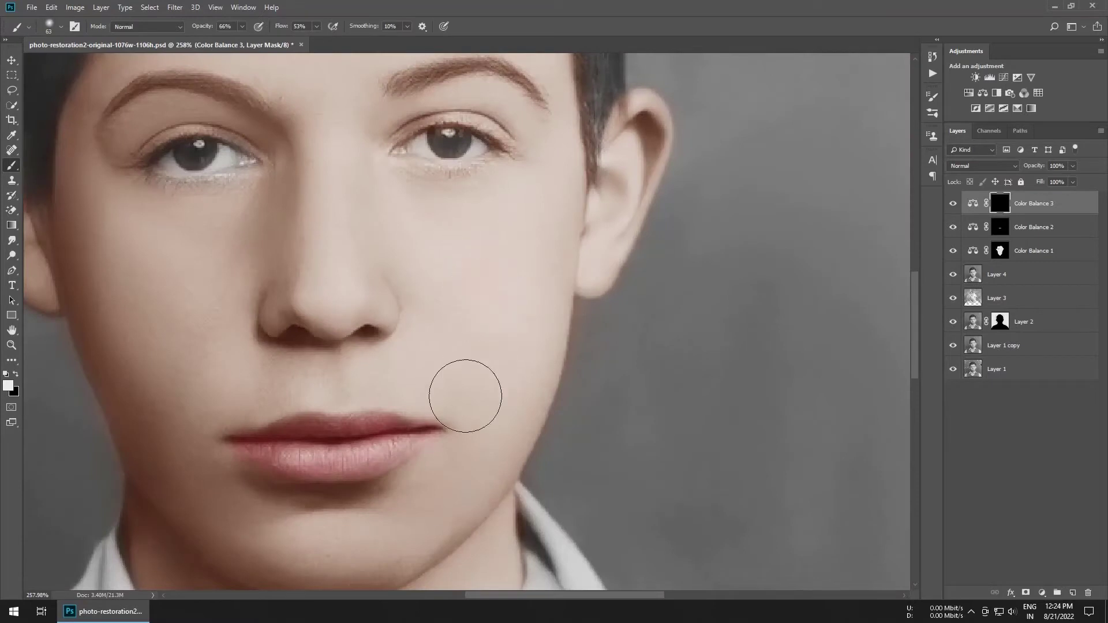
drag(173, 317, 156, 363)
- Set the brush opacity to 51% and zoom out and back in to review the face
key(5)
key(1)
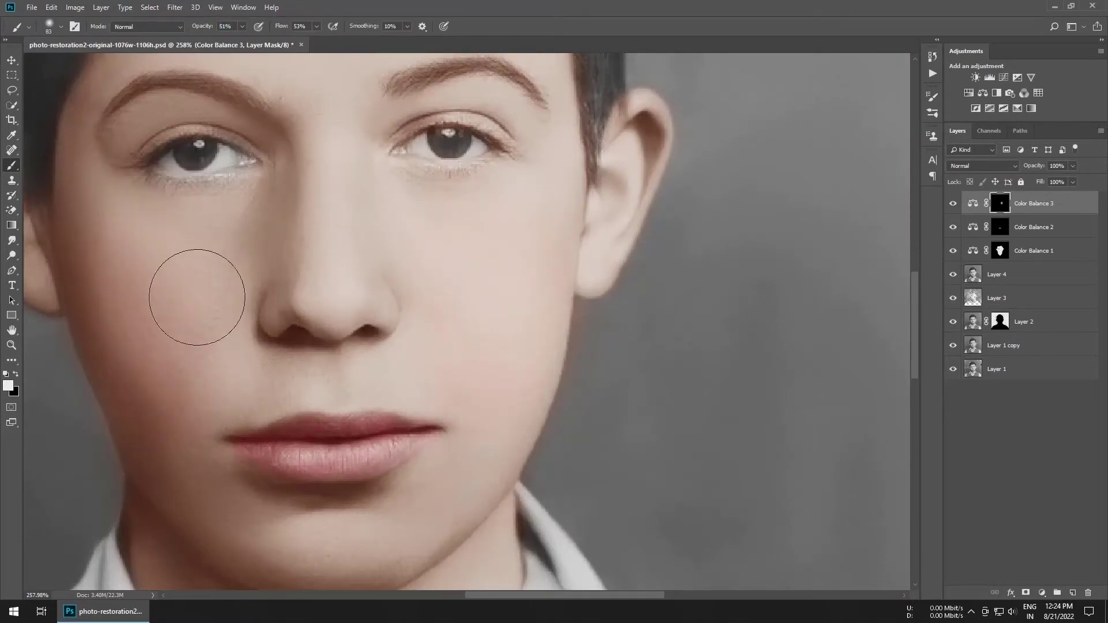
scroll(384, 203, down, 3)
scroll(465, 364, up, 2)
scroll(465, 365, down, 3)
scroll(438, 289, up, 1)
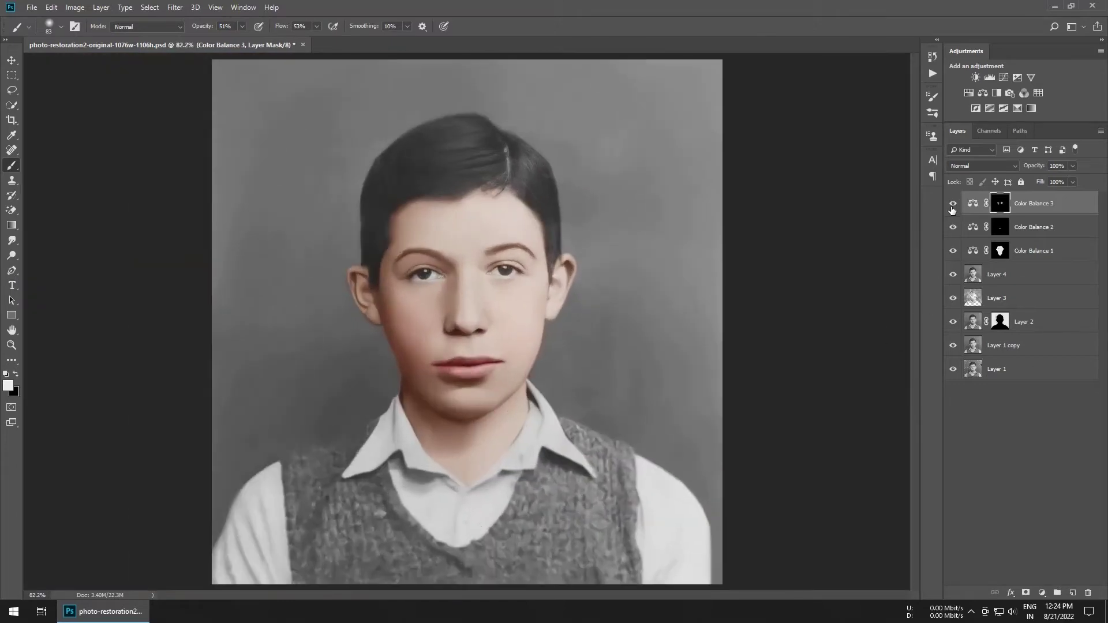
scroll(422, 251, up, 1)
scroll(421, 251, up, 1)
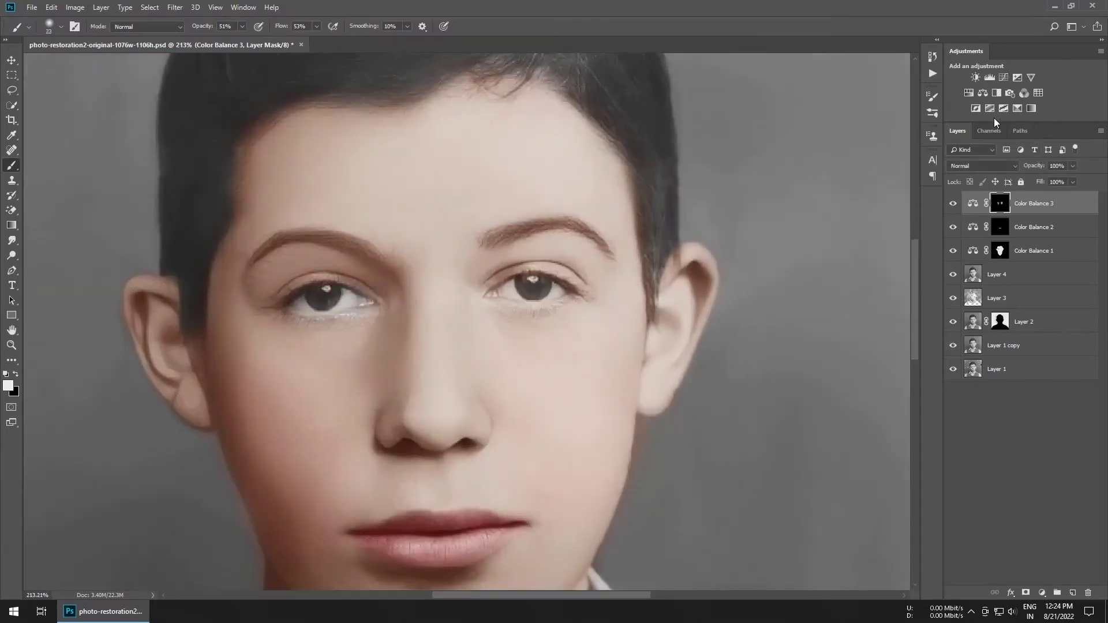
- Add Color Balance 4 with midtones pushed toward red and blue, and invert its mask
click(984, 94)
drag(752, 399, 775, 401)
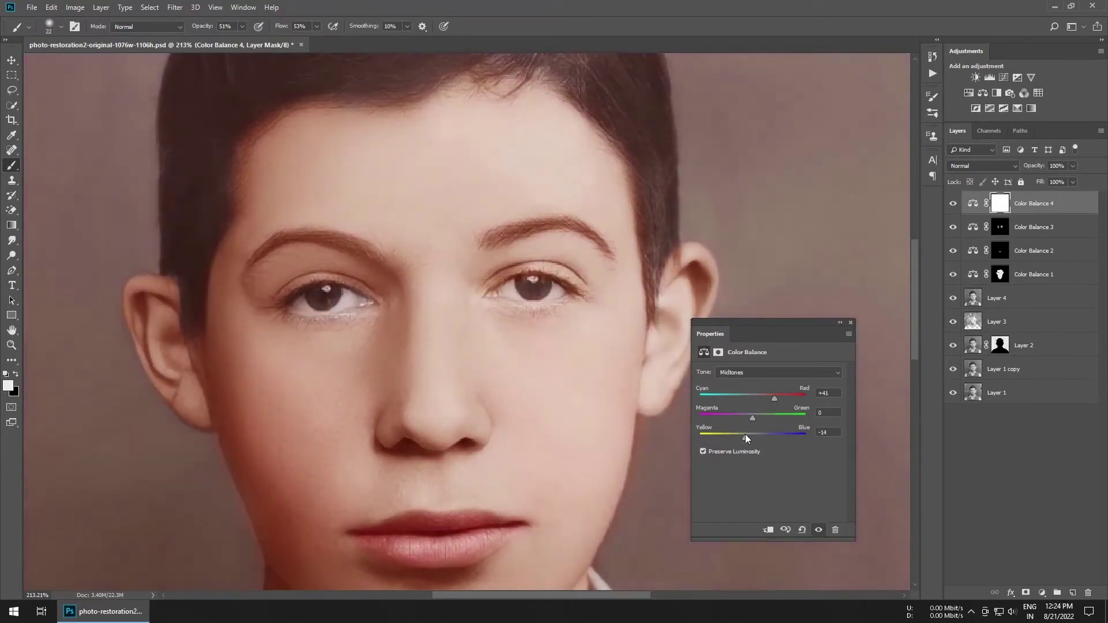
drag(745, 435, 774, 439)
key(ctrl+i)
click(850, 323)
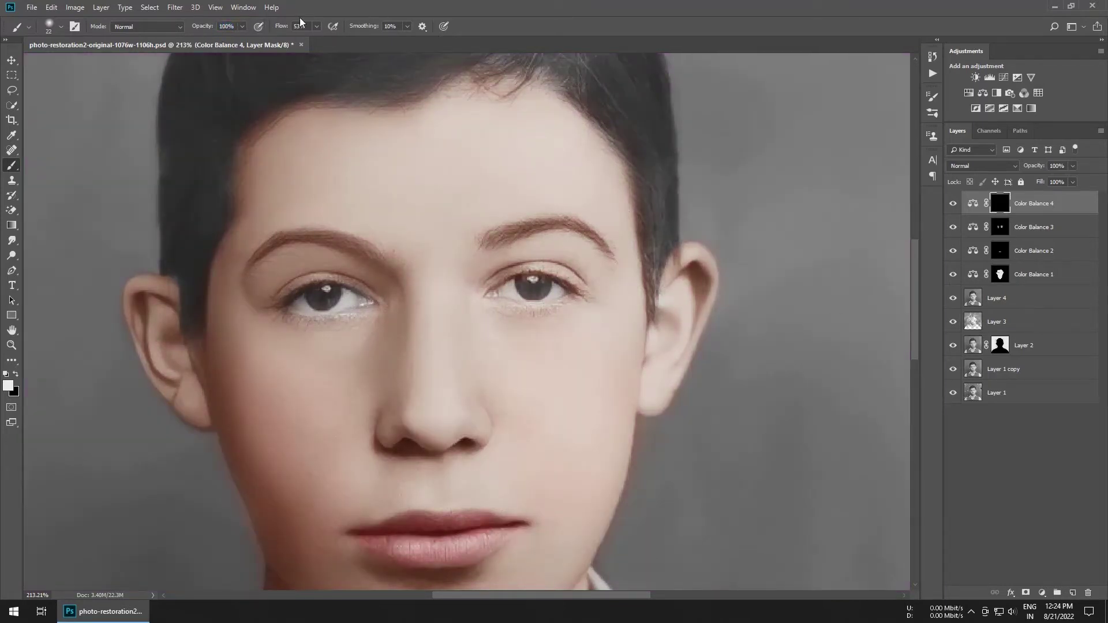
- Set brush opacity to 100 and paint the tint into both irises with a small brush
text(100)
scroll(531, 289, up, 3)
scroll(531, 289, up, 2)
key(bracketleft)
drag(450, 277, 526, 281)
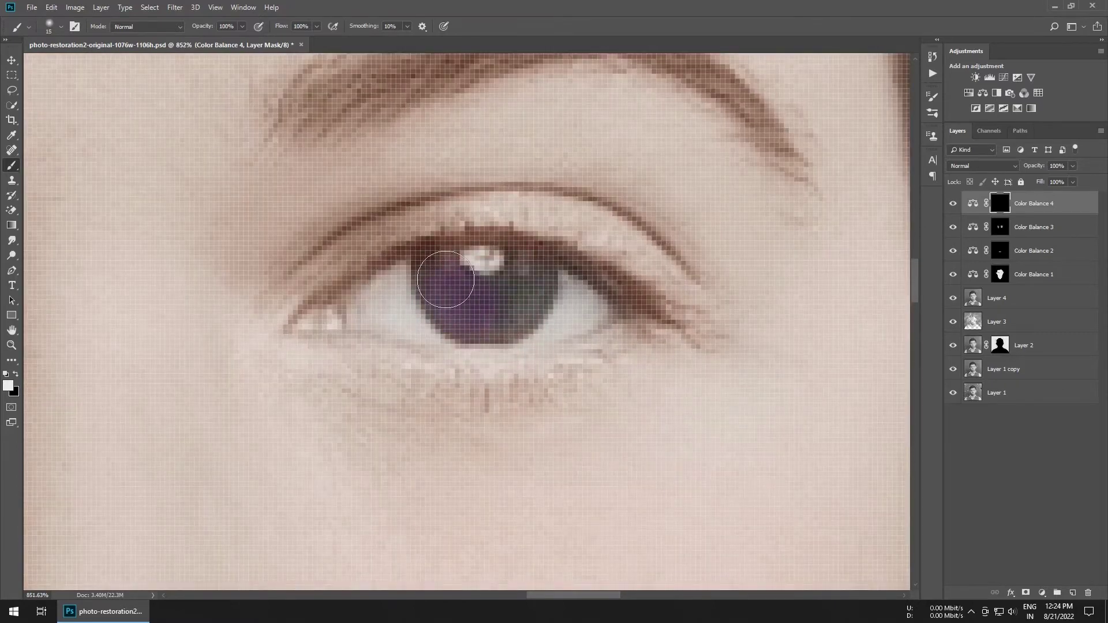
scroll(497, 286, down, 2)
key(bracketleft)
key(bracketleft)
scroll(507, 311, down, 4)
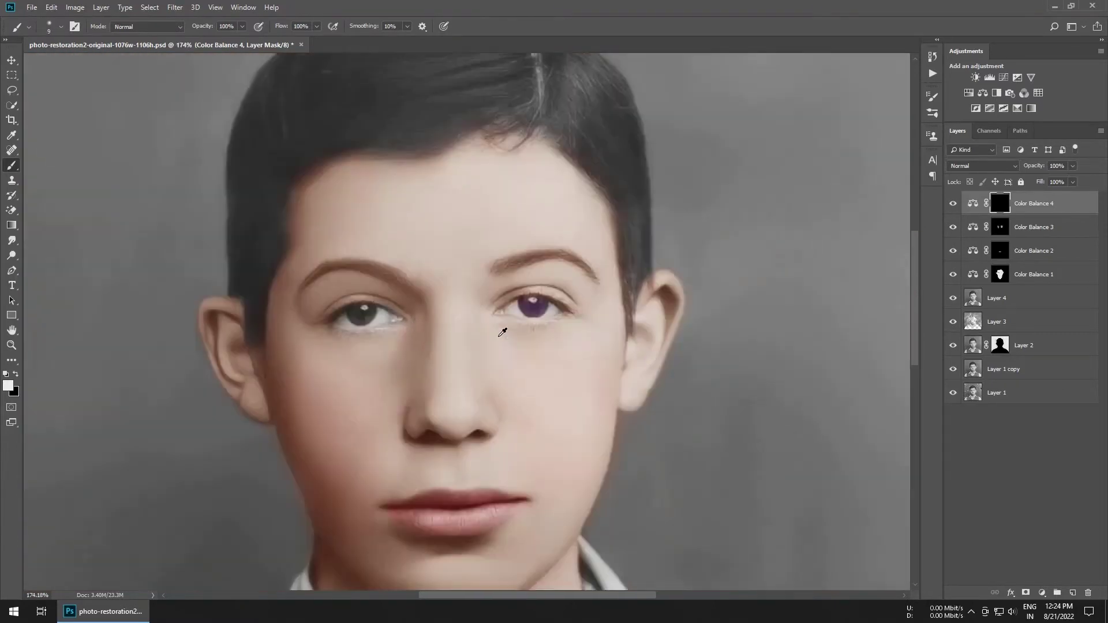
scroll(398, 318, up, 5)
key(bracketright)
key(bracketright)
mouse_move(398, 300)
mouse_down()
mouse_move(421, 314)
mouse_move(433, 275)
mouse_up()
scroll(433, 283, down, 4)
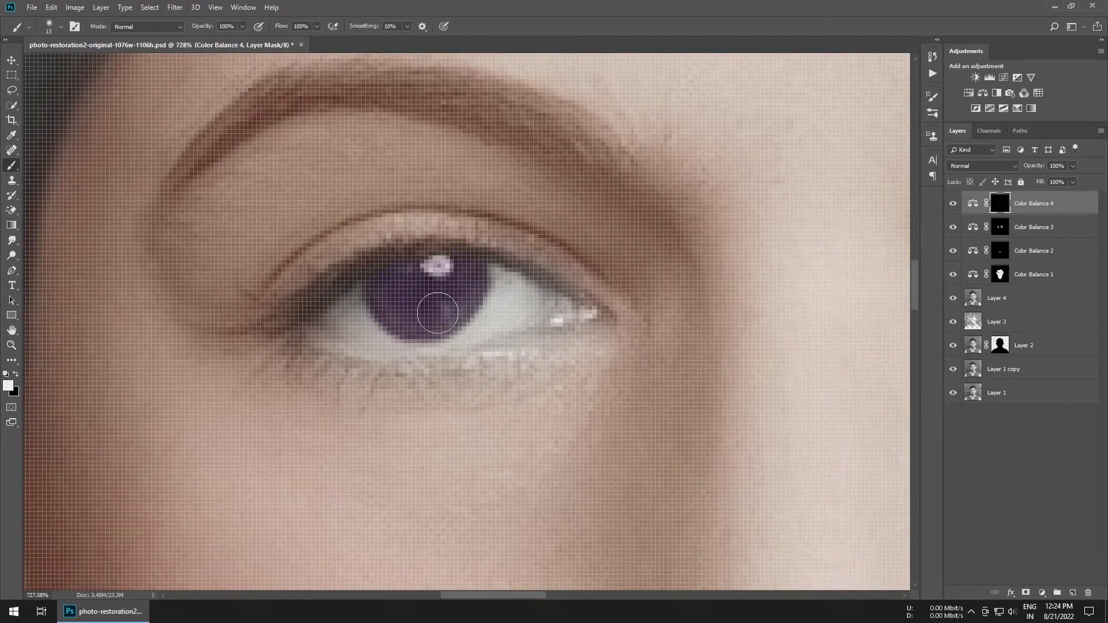
scroll(433, 295, down, 3)
- Adjust the Color Balance 4 sliders so the iris colour turns brown
click(974, 203)
drag(736, 441, 750, 420)
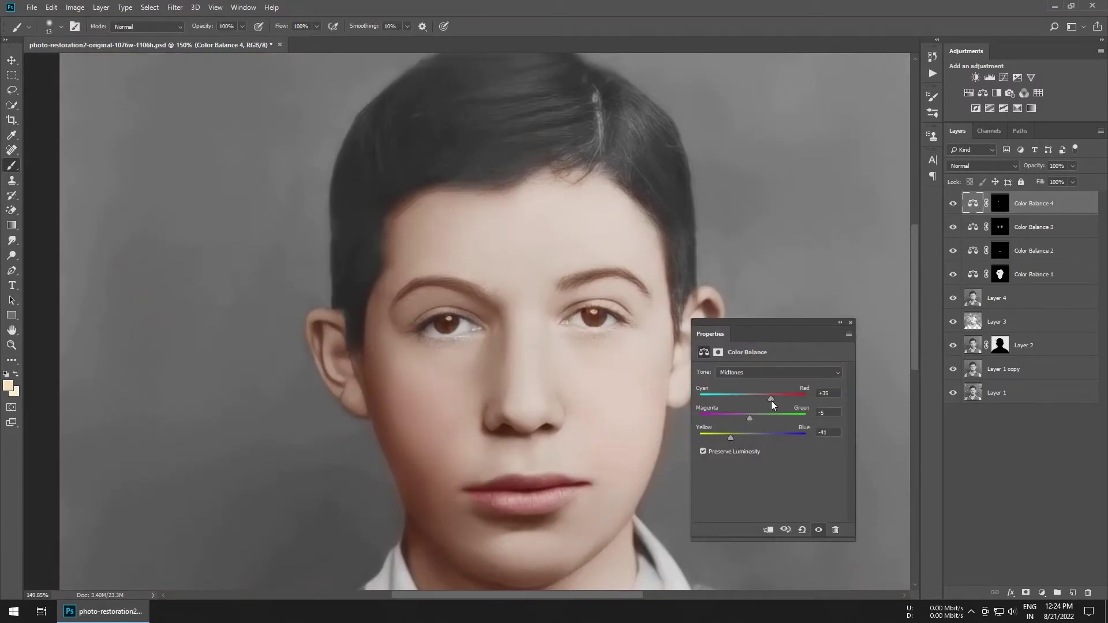
click(850, 322)
scroll(381, 242, down, 3)
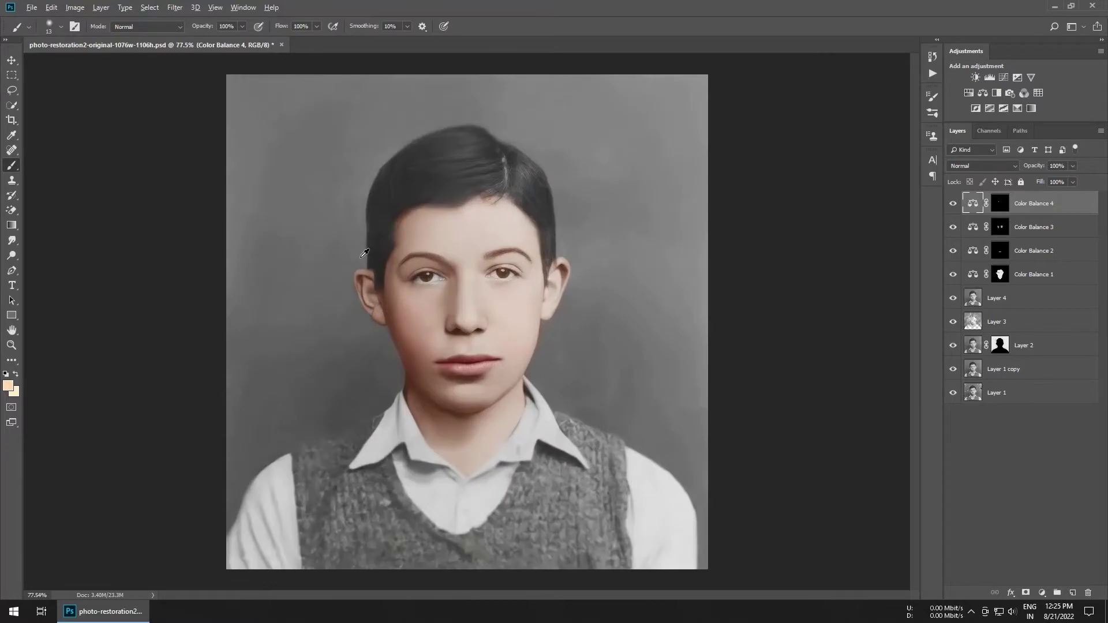
scroll(365, 253, up, 1)
click(983, 92)
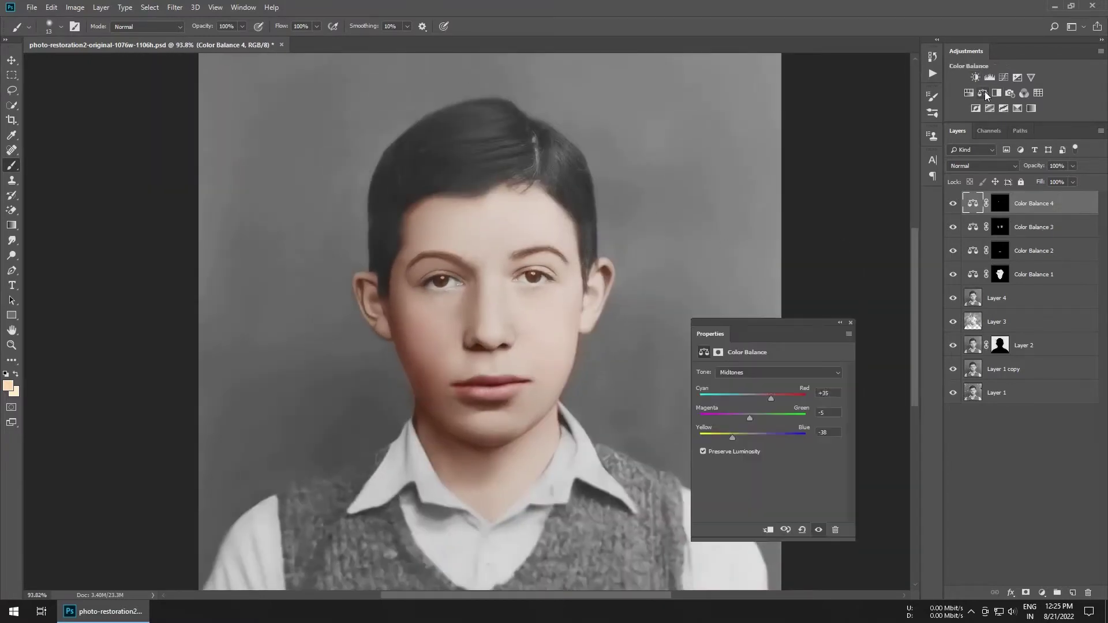
- Set the fifth Color Balance layer's midtones to Red +23 and invert its mask
mouse_move(753, 400)
mouse_down()
mouse_move(764, 406)
mouse_move(748, 438)
mouse_up()
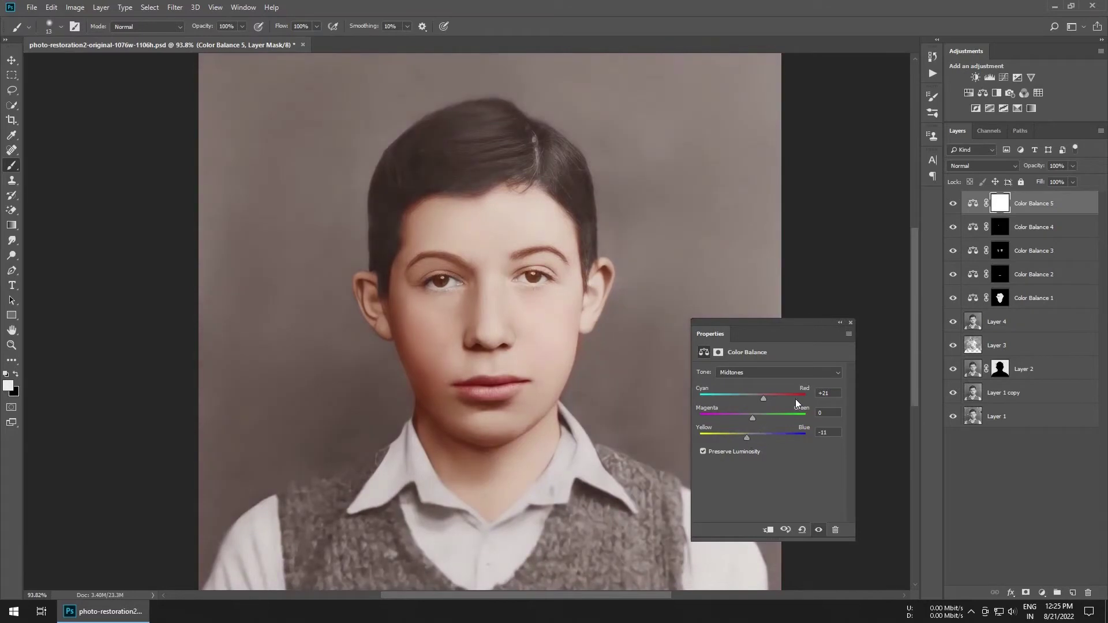
click(850, 323)
key(ctrl+i)
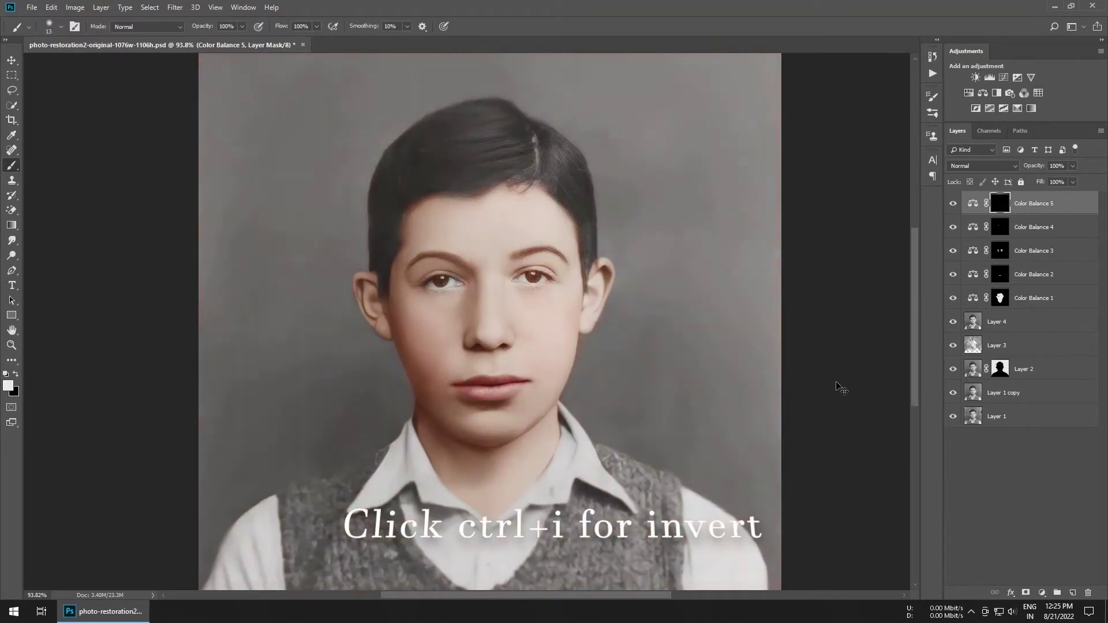
- Paint the warm brown tint over the hair, the top of the head and the parting
scroll(512, 152, up, 5)
drag(433, 173, 280, 243)
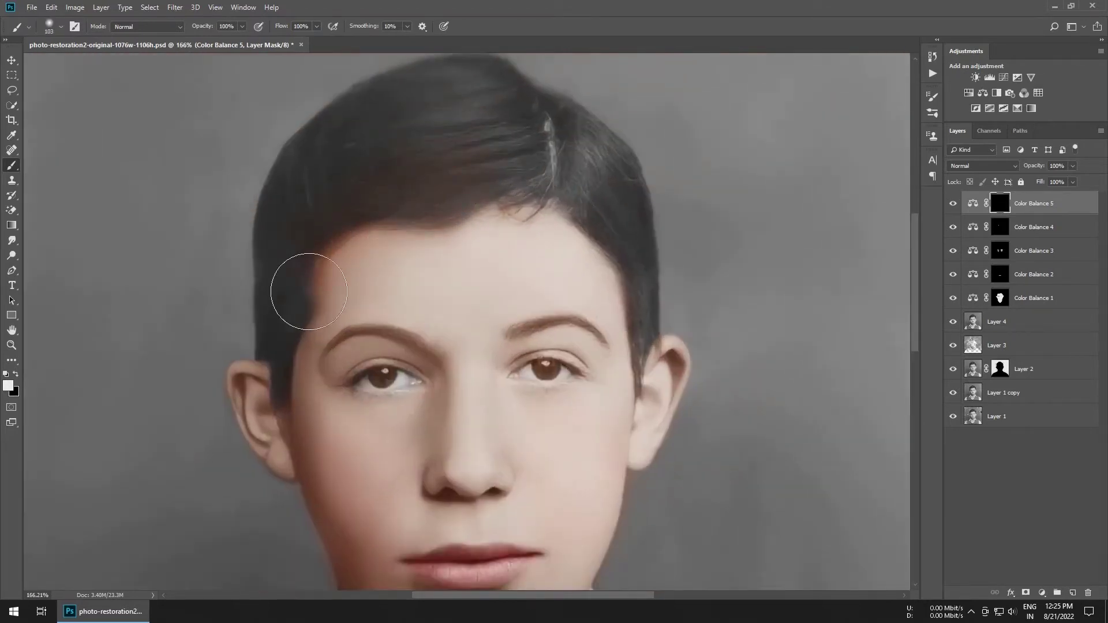
scroll(280, 243, up, 3)
drag(370, 222, 605, 468)
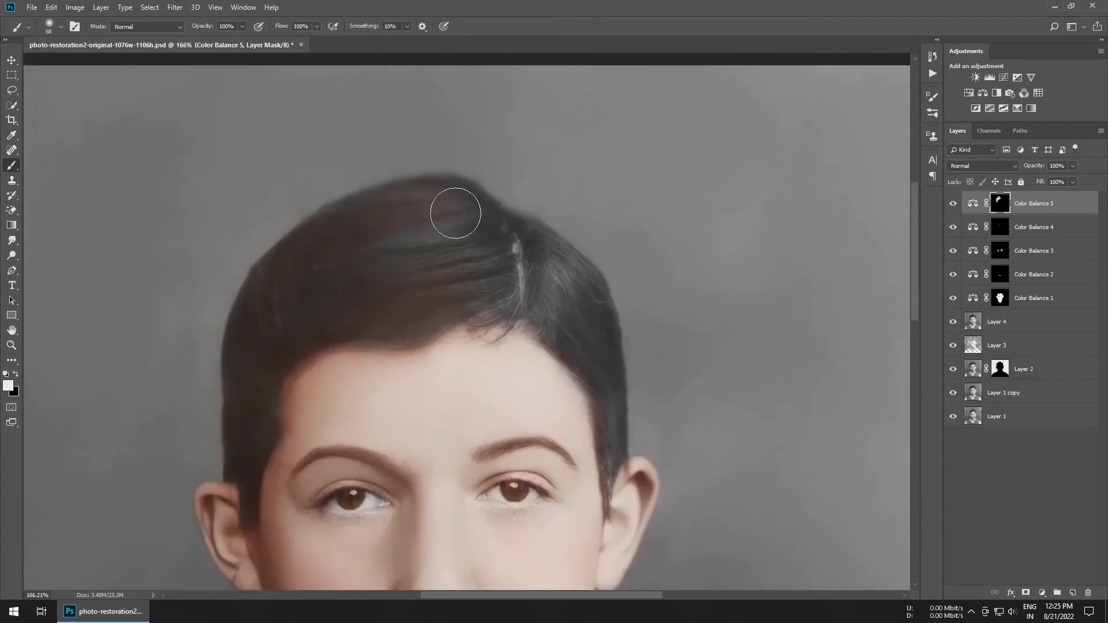
key(])
mouse_move(349, 322)
mouse_down()
mouse_move(482, 265)
mouse_move(354, 240)
mouse_move(588, 316)
mouse_up()
scroll(578, 345, down, 5)
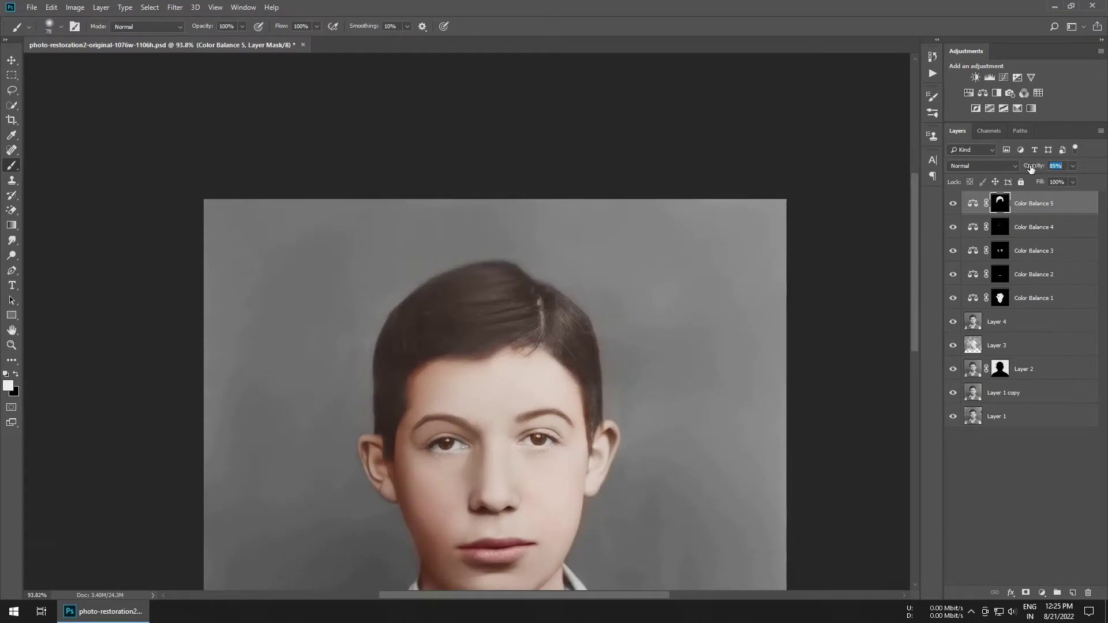
scroll(548, 299, down, 3)
scroll(452, 427, up, 2)
scroll(456, 427, up, 2)
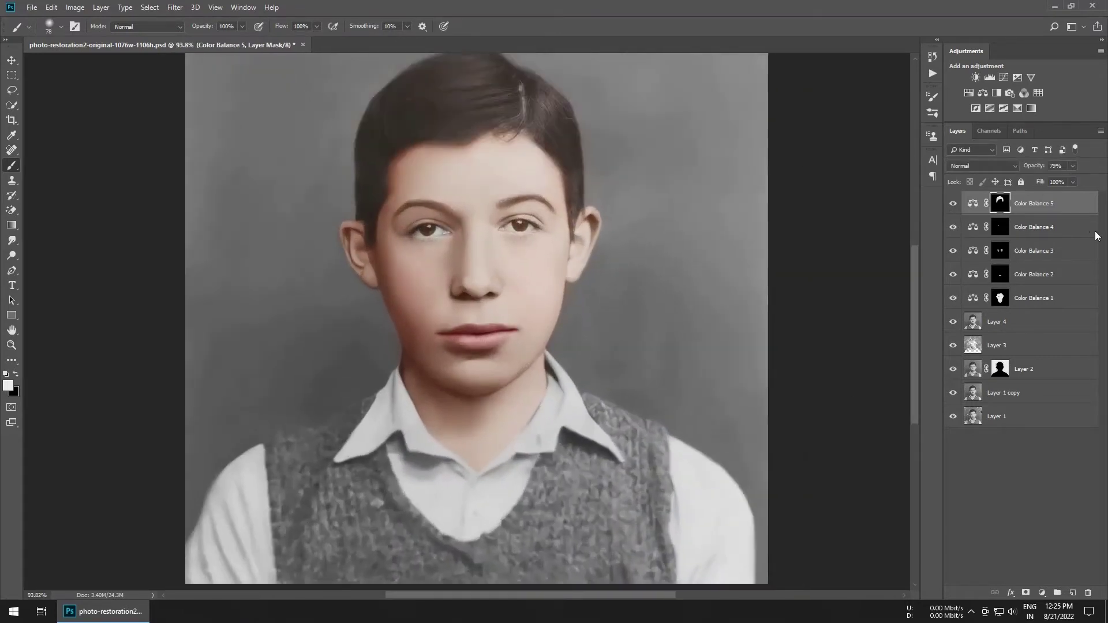
- Add a Levels adjustment layer above Color Balance 5 with midtone set to 1.77
click(975, 276)
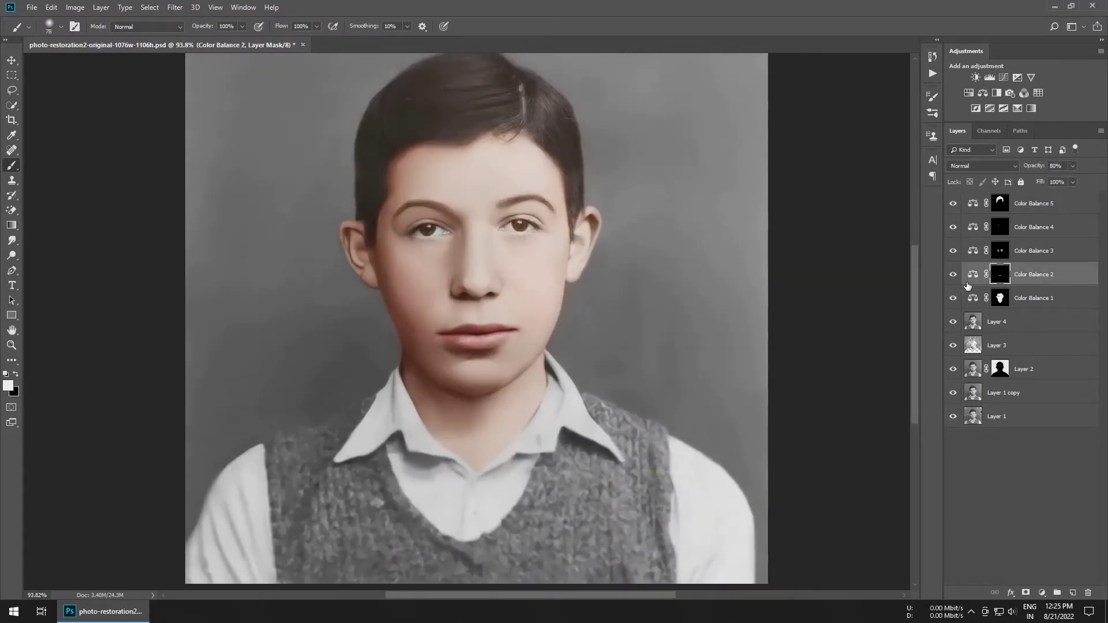
scroll(947, 282, down, 2)
click(1037, 202)
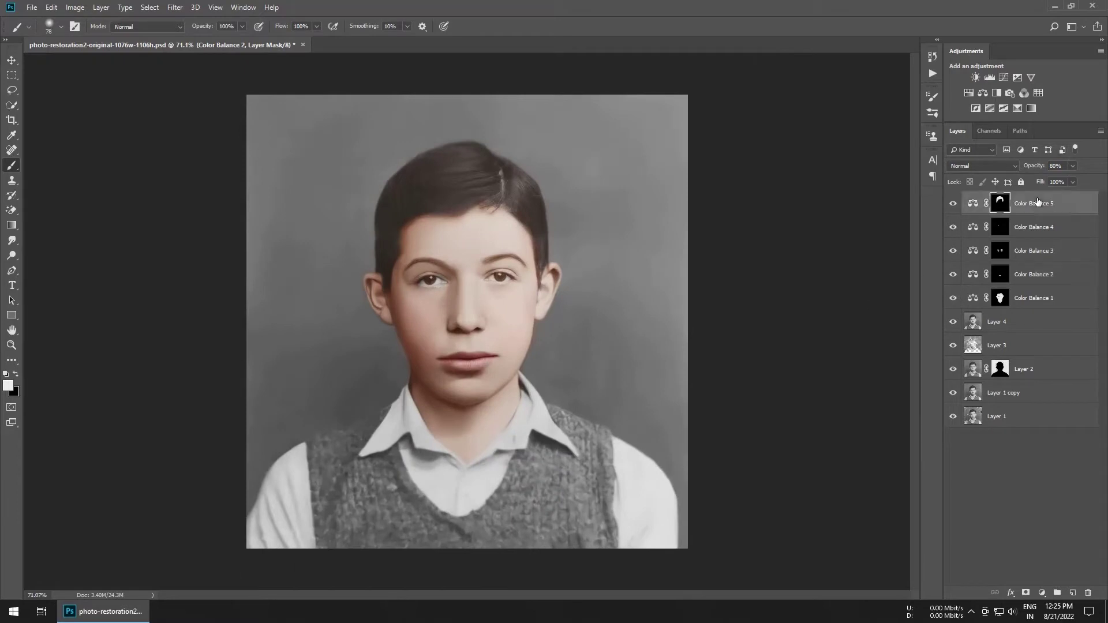
click(989, 77)
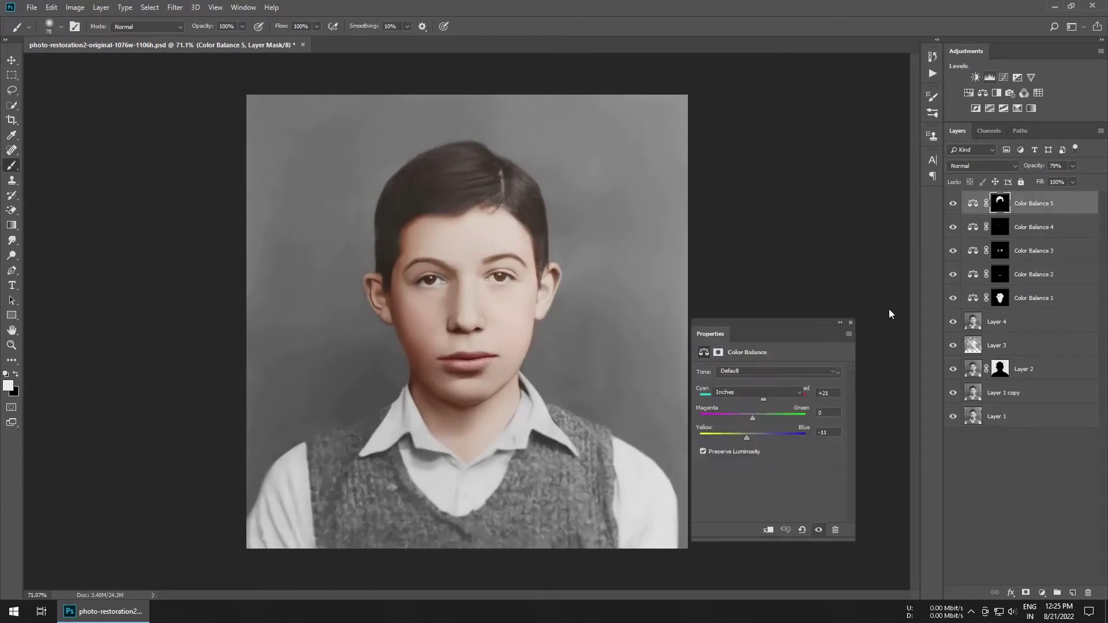
drag(776, 454, 732, 453)
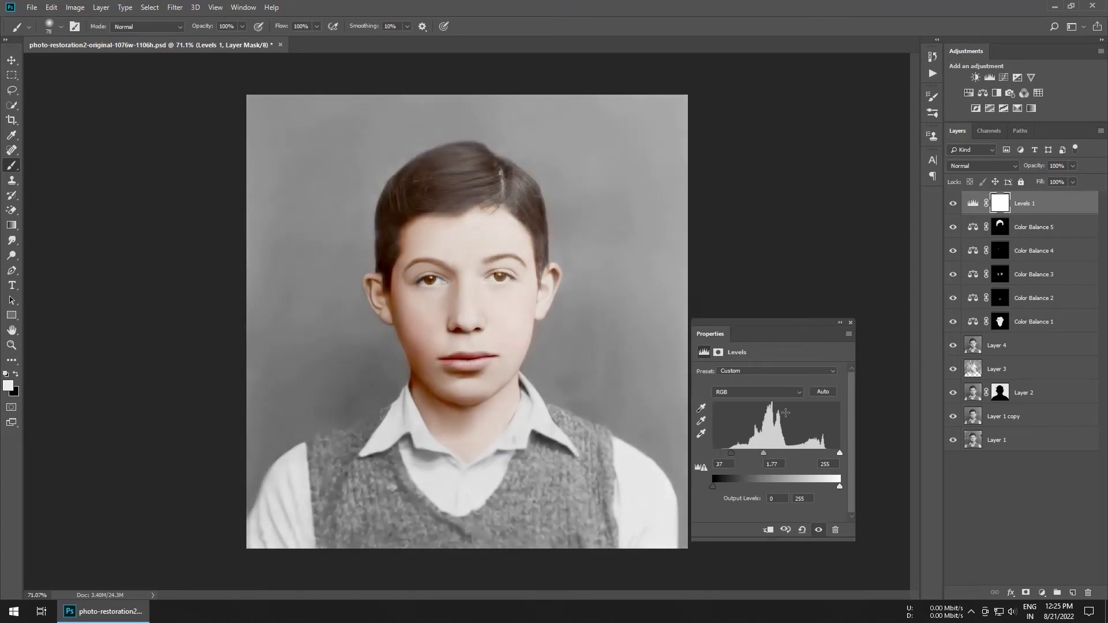
- Invert the Levels 1 mask and paint the brightening onto the first eye's whites
click(850, 322)
key(ctrl+i)
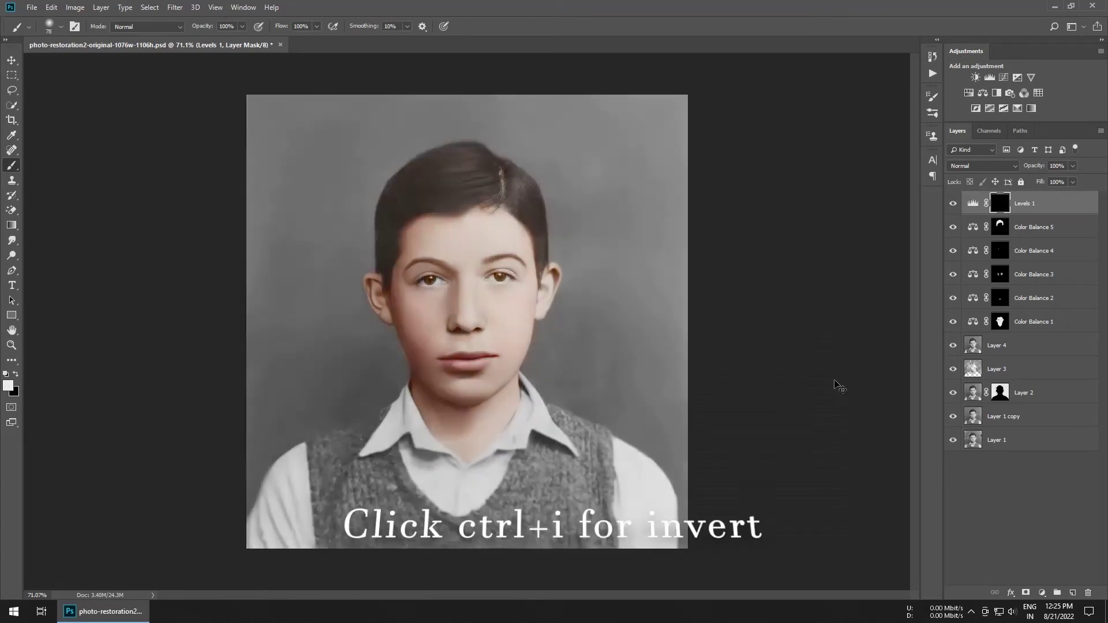
scroll(482, 210, up, 3)
scroll(445, 314, up, 2)
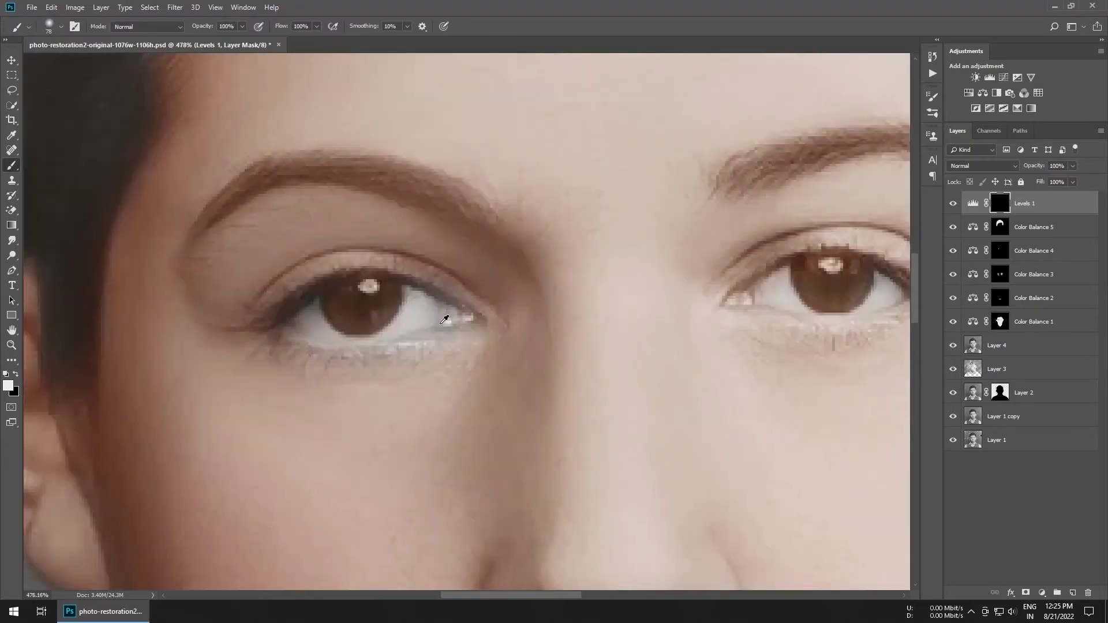
scroll(346, 311, up, 2)
key(bracketright)
key(bracketright)
key(bracketright)
drag(309, 309, 330, 323)
drag(456, 319, 468, 283)
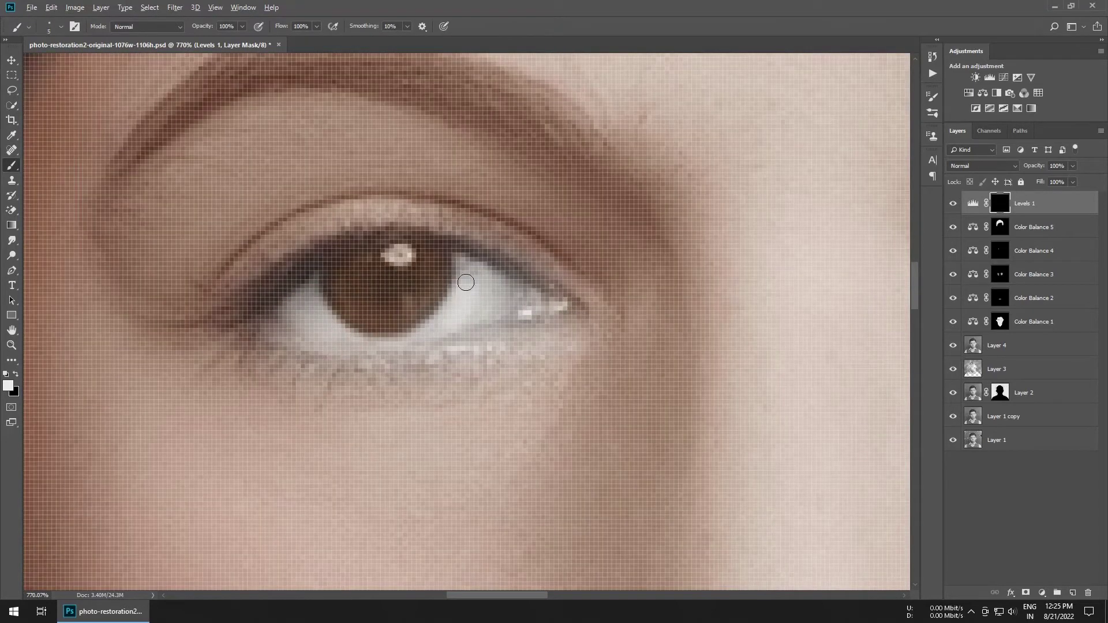
scroll(462, 289, down, 3)
scroll(602, 254, down, 2)
scroll(508, 301, up, 3)
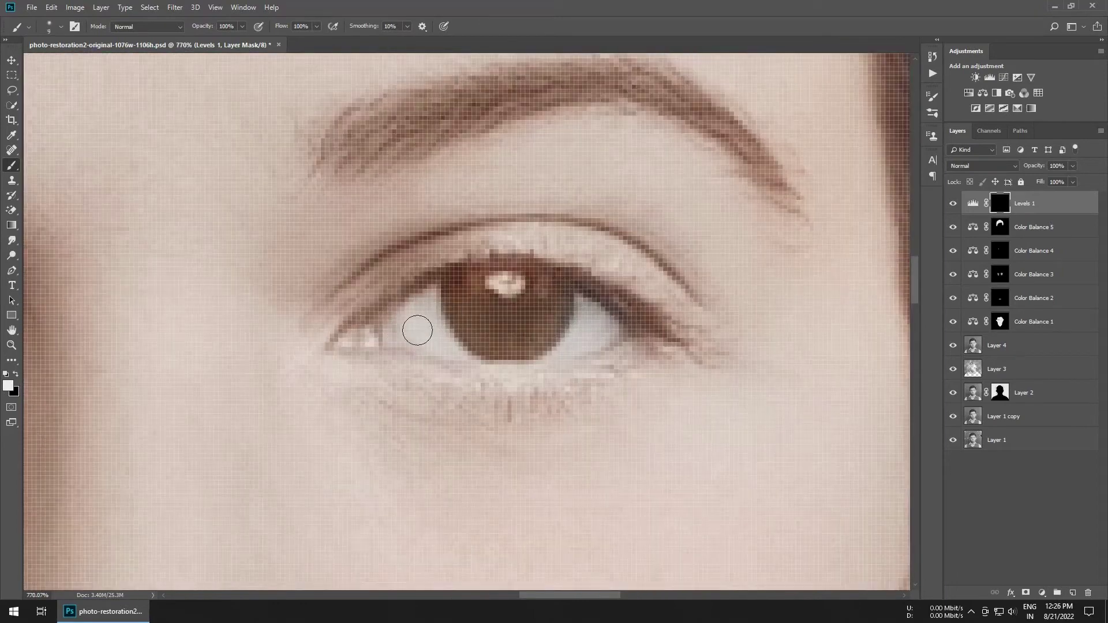
- Brighten the eye whites left and right of the other iris
drag(416, 324, 457, 347)
mouse_move(582, 321)
mouse_down()
mouse_move(594, 321)
mouse_move(566, 344)
mouse_up()
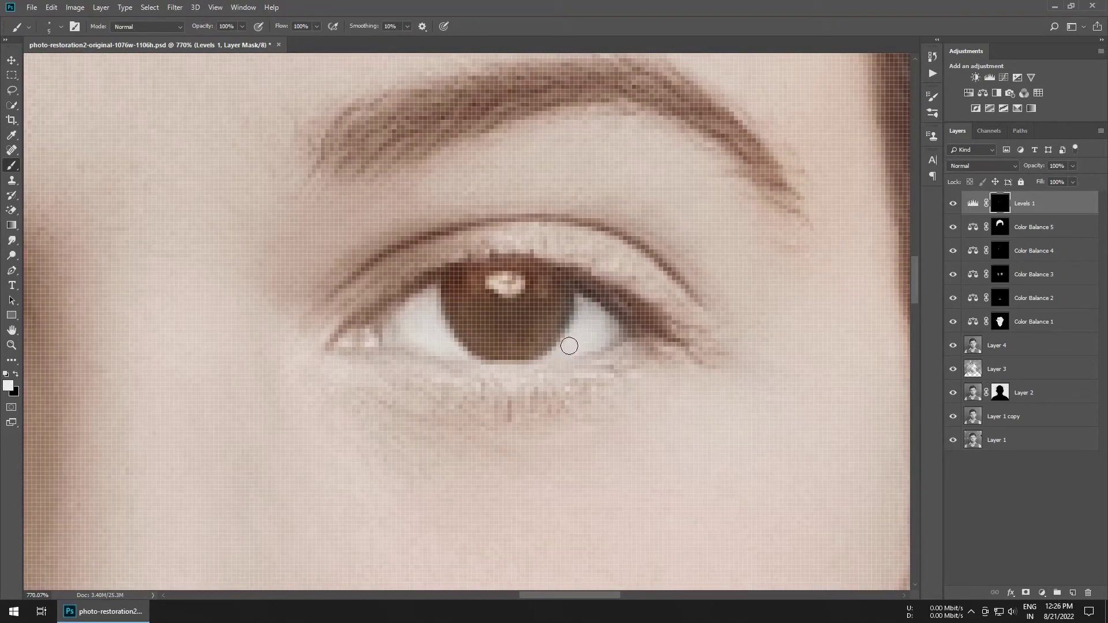
scroll(458, 354, down, 5)
scroll(458, 363, up, 3)
scroll(380, 343, up, 2)
scroll(380, 343, down, 2)
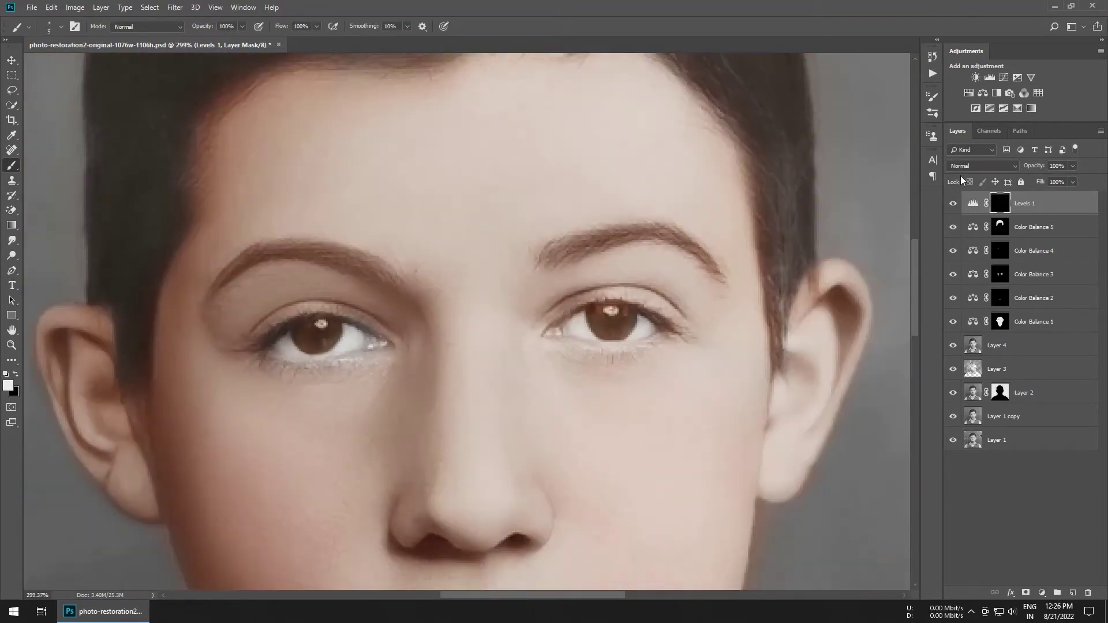
click(983, 94)
- Push Color Balance 6 midtones fully toward red, shifted slightly toward magenta-pink
drag(753, 398, 850, 395)
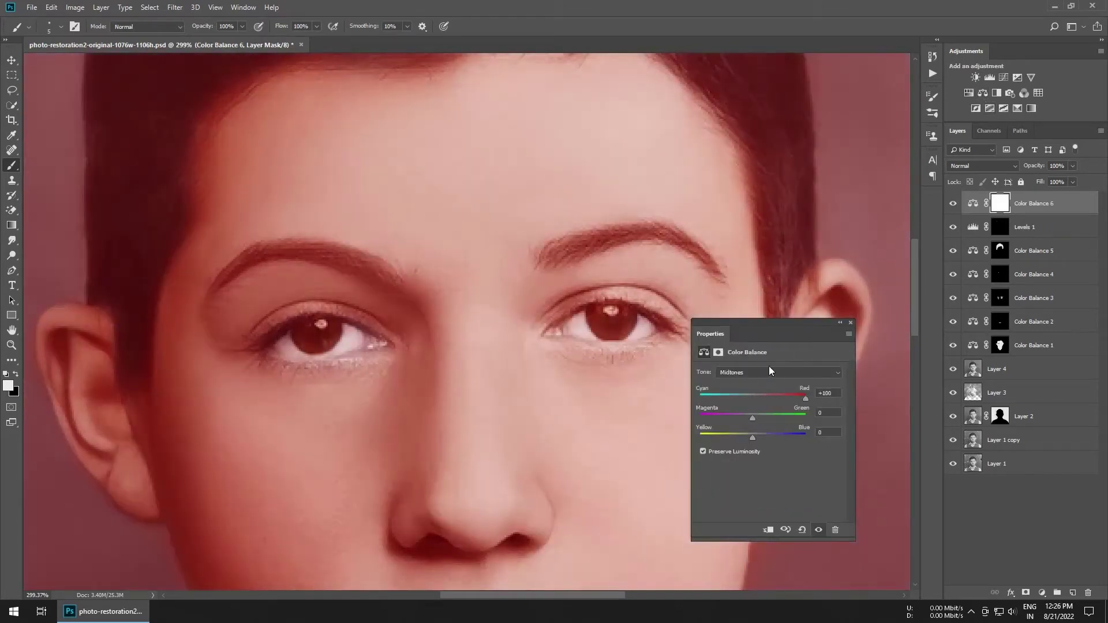
drag(738, 417, 740, 417)
click(851, 323)
- Invert the Color Balance 6 mask and paint the pink tint onto the eyes' inner corners
key(ctrl+i)
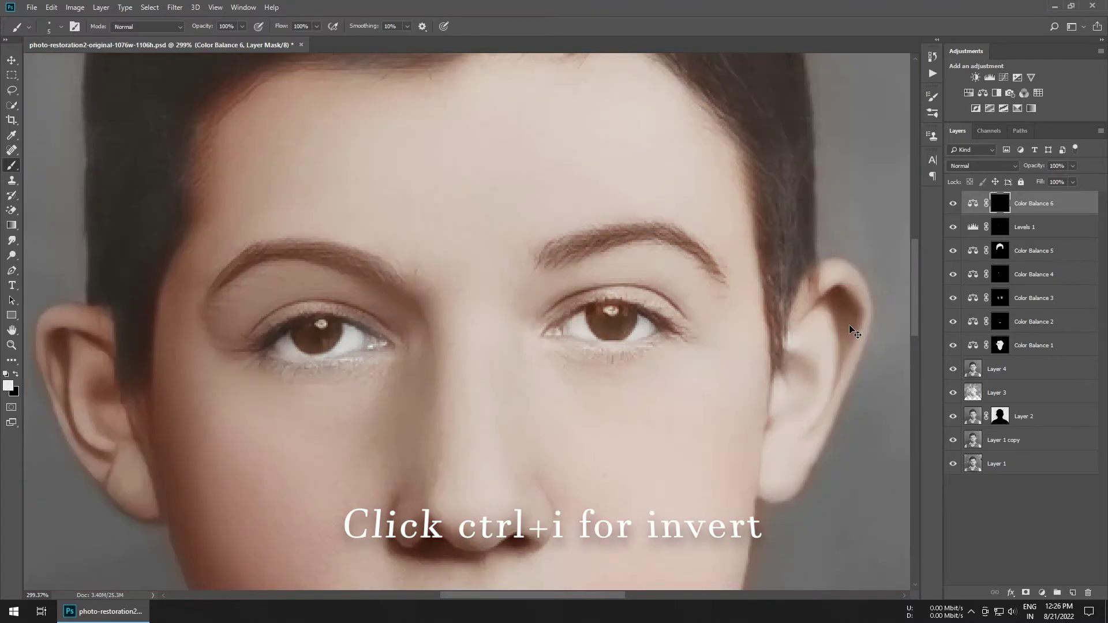
scroll(428, 314, up, 3)
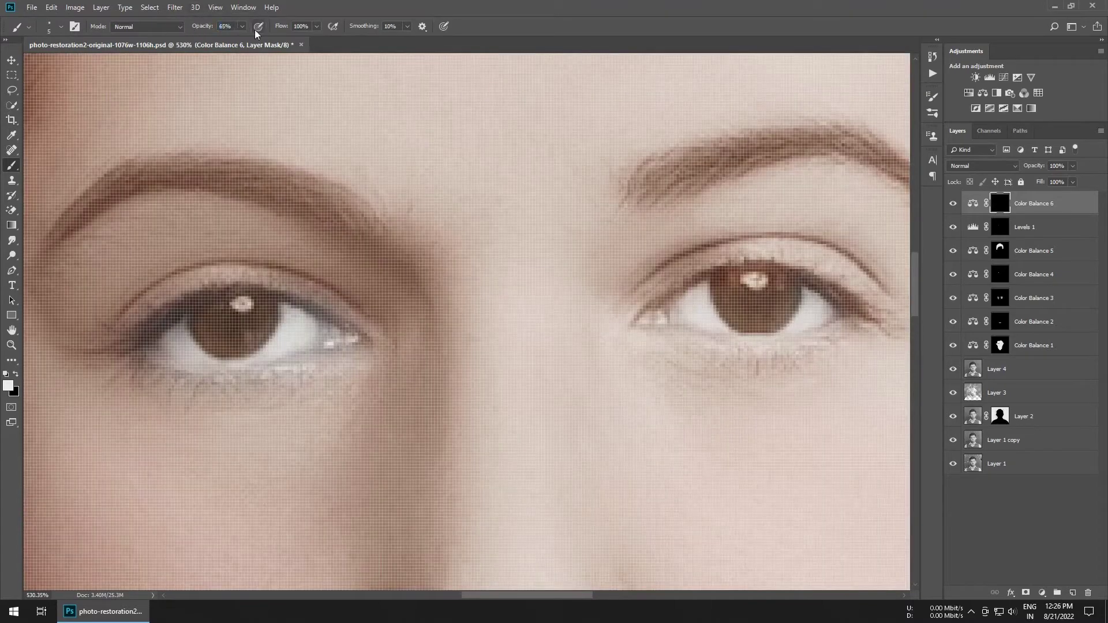
scroll(326, 295, up, 2)
drag(334, 321, 339, 312)
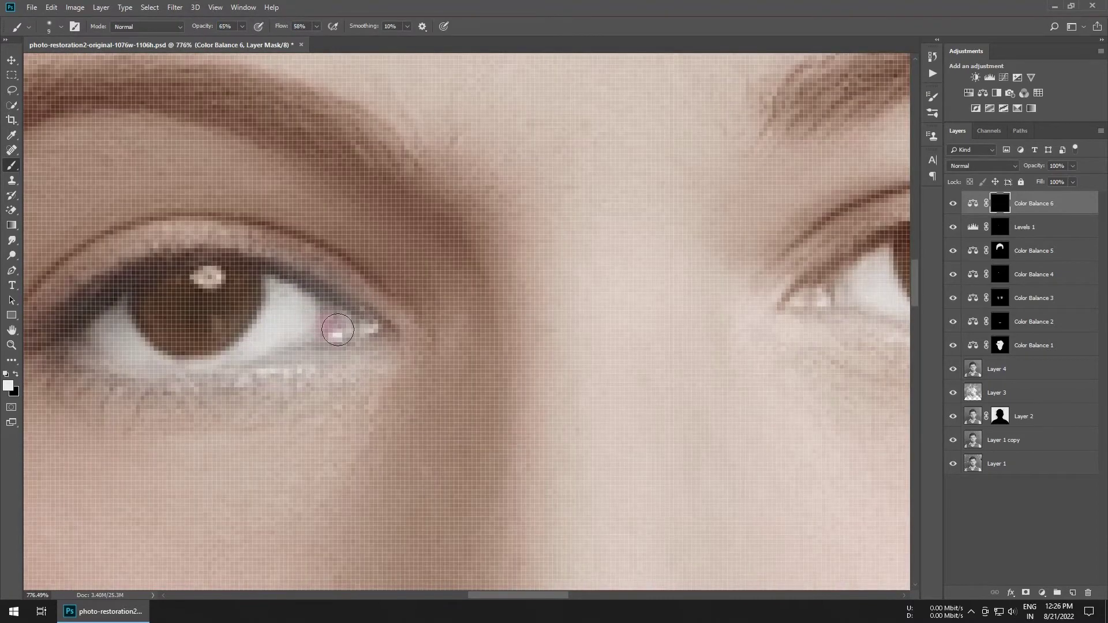
scroll(362, 334, down, 5)
scroll(495, 354, up, 5)
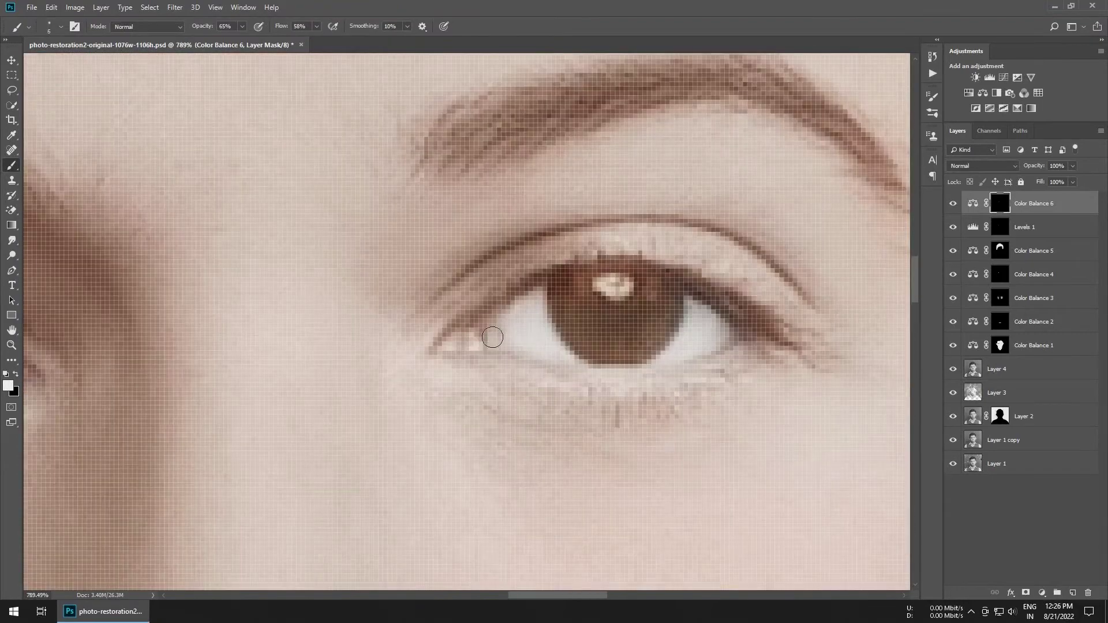
scroll(498, 350, down, 5)
scroll(481, 342, up, 2)
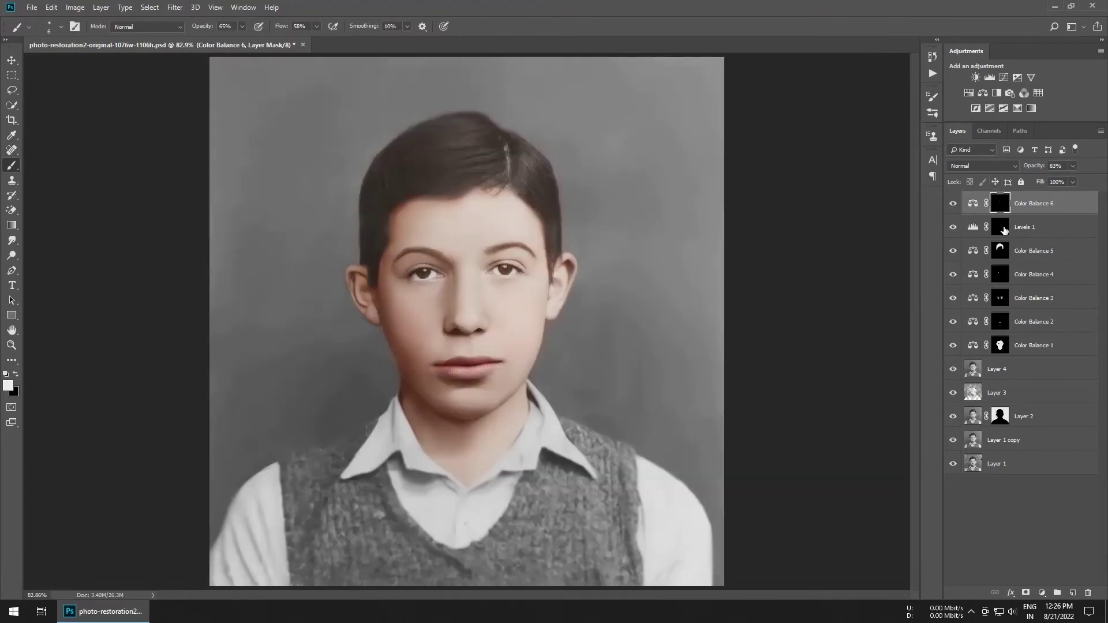
click(1003, 228)
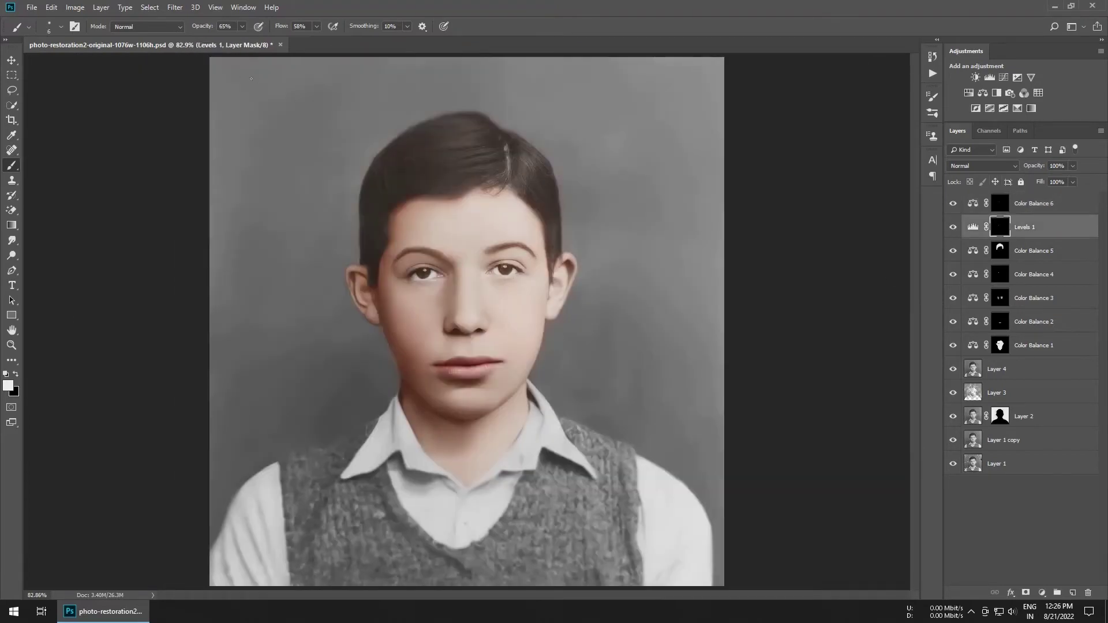
- Paint the Levels 1 mask white over the left side and lower edge of the collar
drag(279, 27, 303, 28)
scroll(461, 540, up, 5)
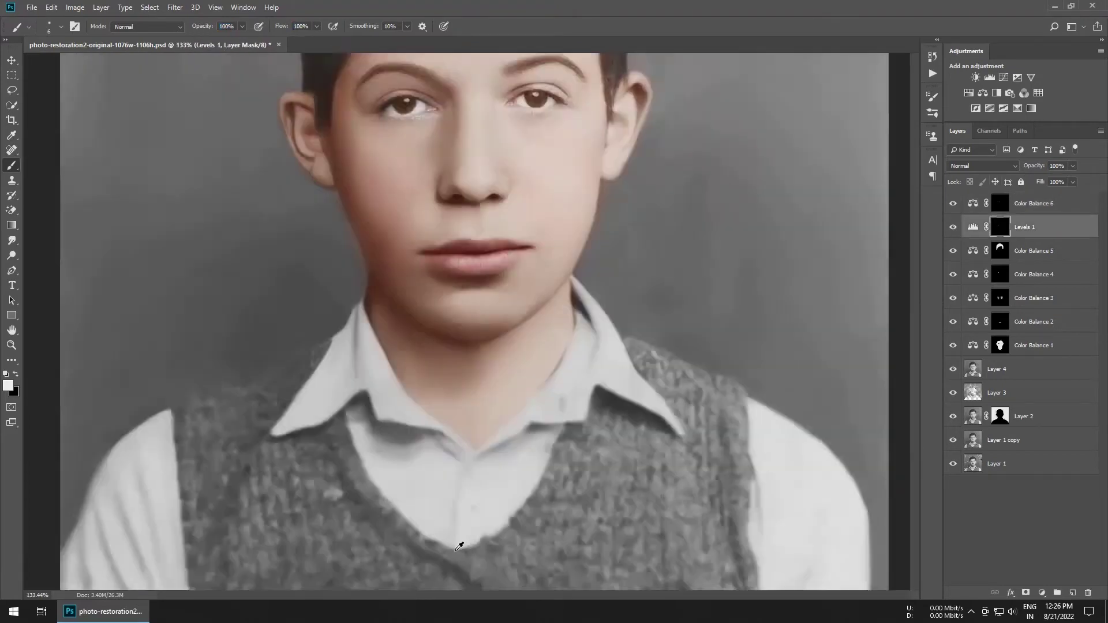
drag(321, 334, 261, 290)
key(bracketleft)
key(bracketleft)
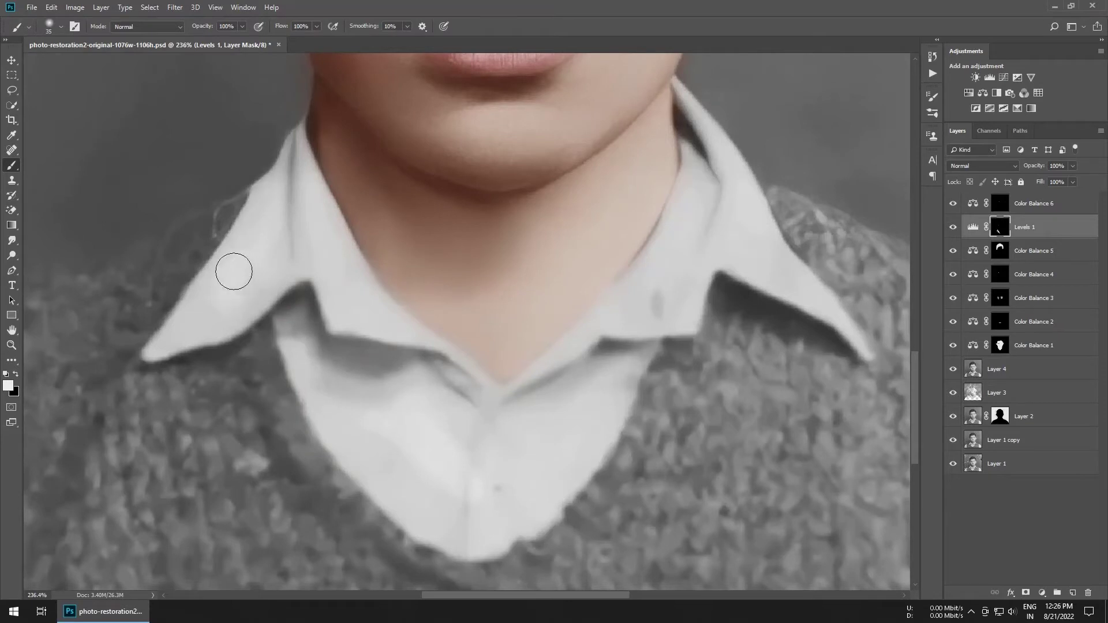
drag(168, 352, 274, 285)
key(bracketright)
key(bracketright)
mouse_move(349, 294)
mouse_down()
mouse_move(555, 381)
mouse_move(549, 477)
mouse_up()
- Brighten the collar near the chin and the remaining collar areas, then fit the photo on screen
scroll(549, 477, up, 2)
key(bracketleft)
key(bracketleft)
mouse_move(586, 381)
mouse_down()
mouse_move(596, 401)
mouse_move(633, 346)
mouse_move(660, 415)
mouse_move(779, 525)
mouse_up()
key(bracketright)
drag(611, 445, 571, 477)
key(ctrl+0)
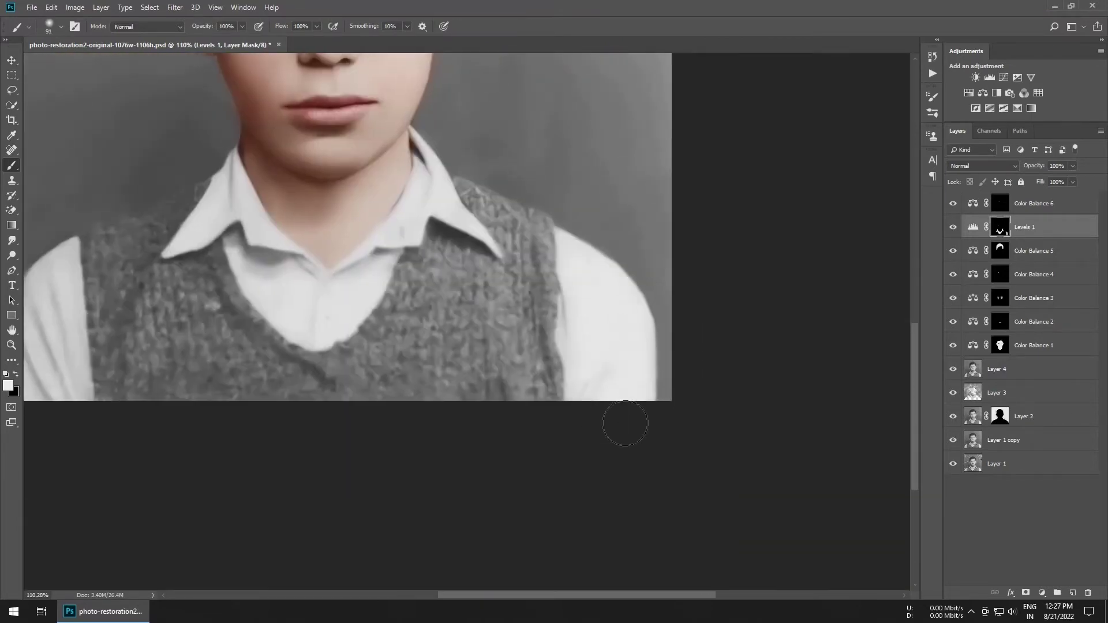
scroll(520, 340, left, 5)
alt+scroll(375, 407, down, 3)
click(983, 93)
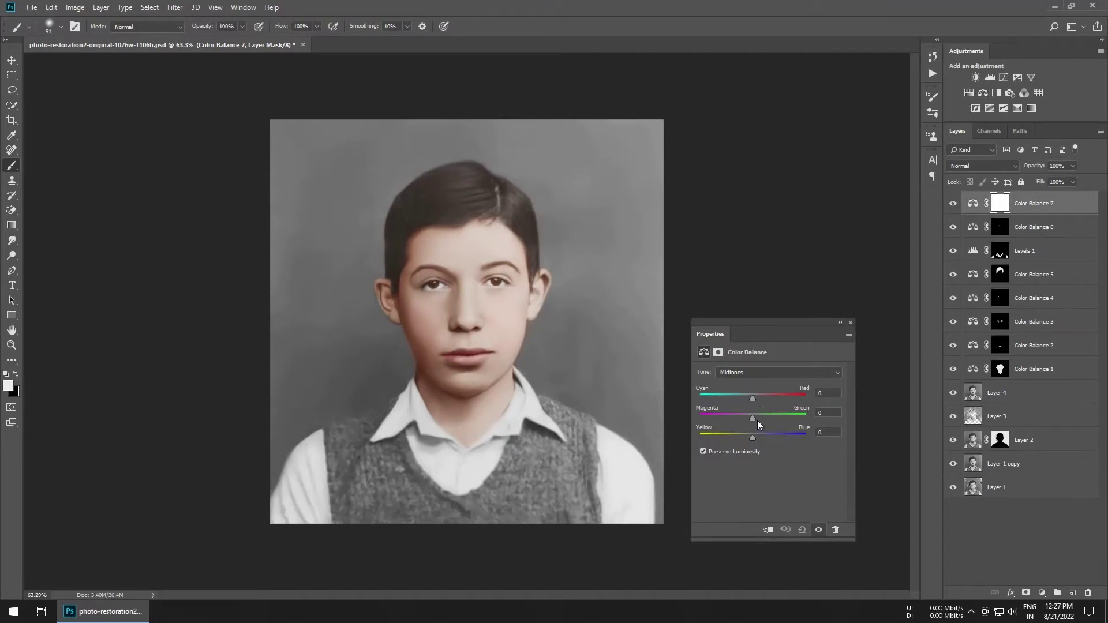
- Set Color Balance 7 midtones Yellow -100 and shadows Red +25, Yellow -36, then invert its mask
drag(752, 437, 669, 443)
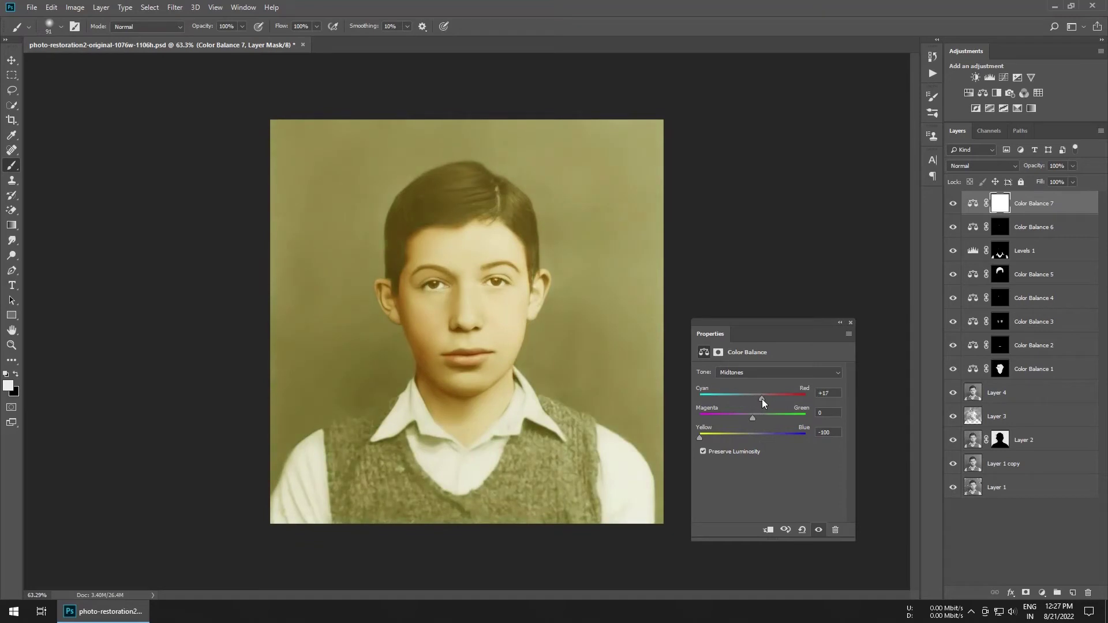
click(763, 374)
click(751, 375)
drag(725, 442, 733, 438)
drag(752, 398, 767, 399)
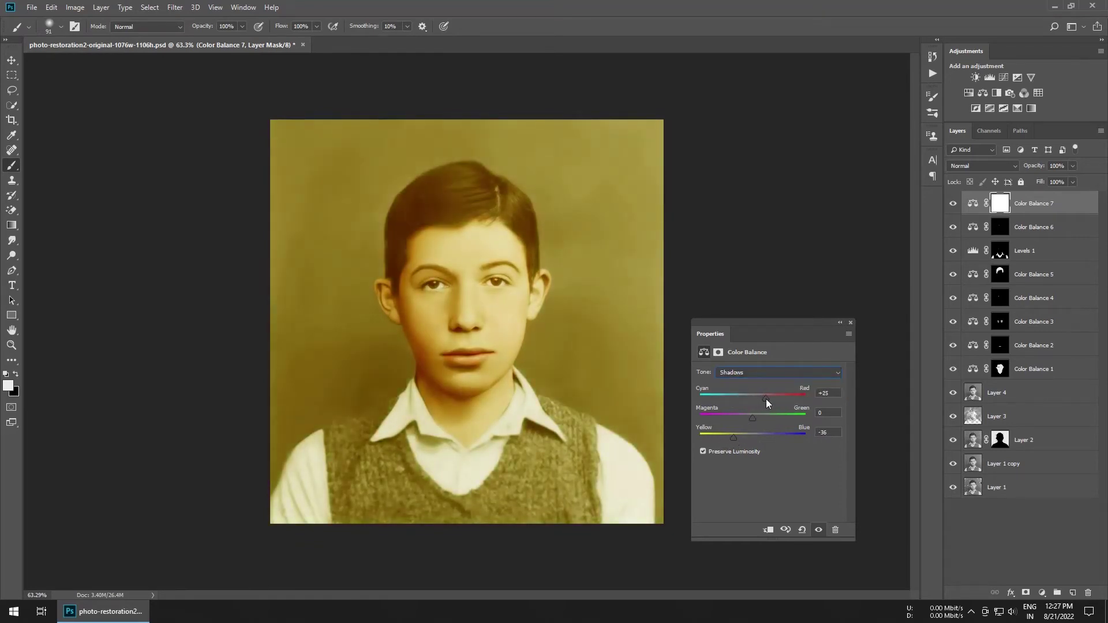
click(850, 324)
key(ctrl+i)
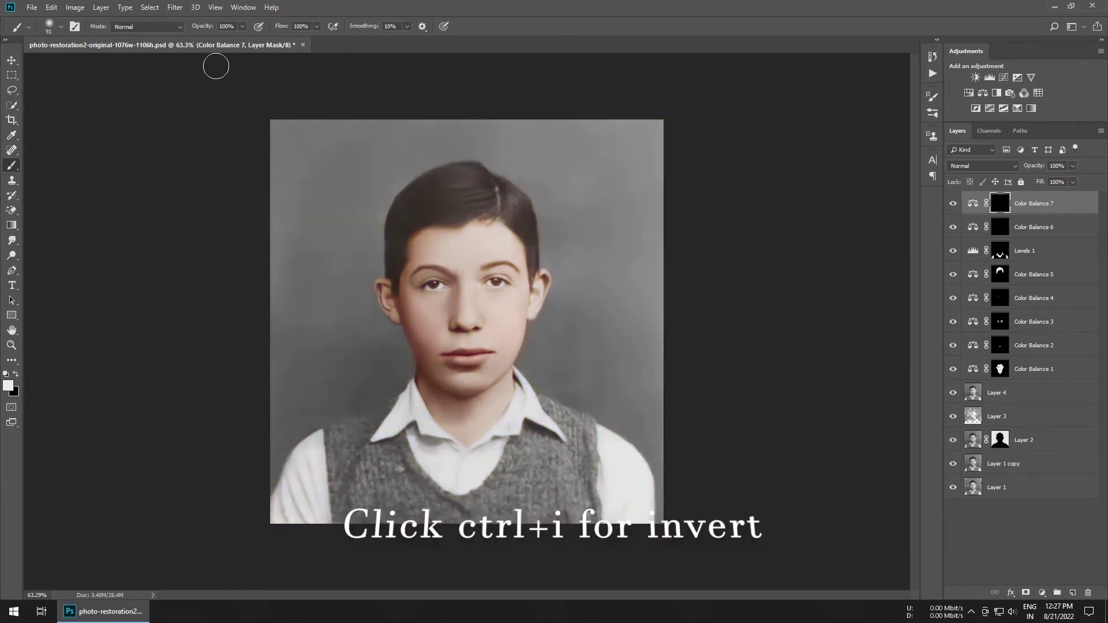
- Paint yellow over the vest's left side, along the collar edge and down the V-neck
scroll(515, 449, up, 3)
scroll(515, 449, up, 2)
drag(375, 323, 462, 392)
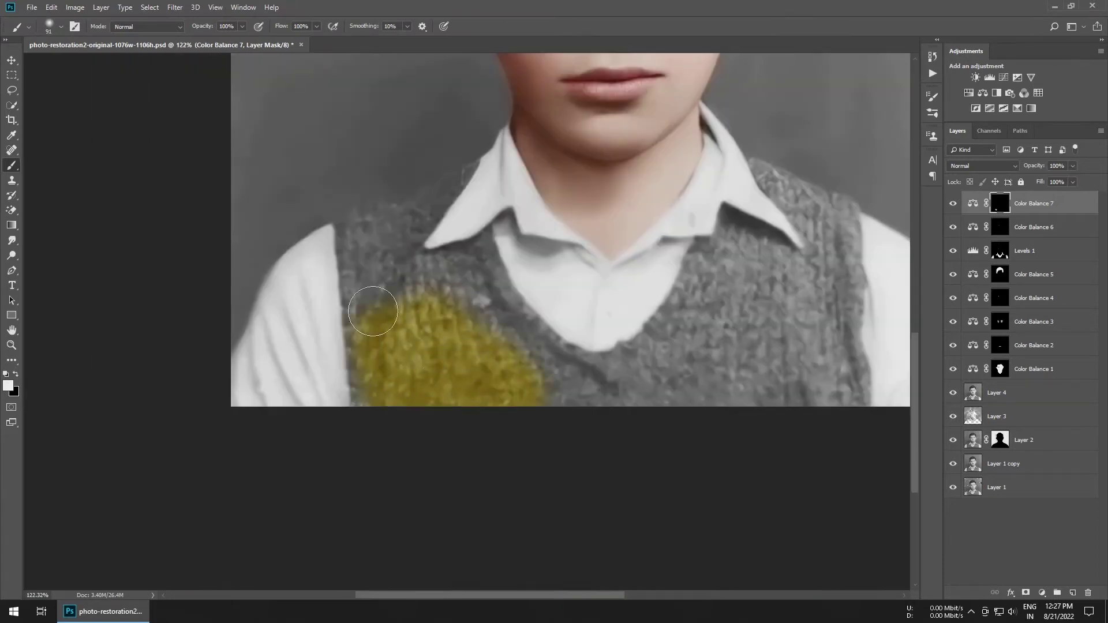
key(bracketleft)
mouse_move(322, 191)
mouse_down()
mouse_move(347, 206)
mouse_move(478, 116)
mouse_up()
scroll(477, 116, up, 2)
key(bracketleft)
key(bracketleft)
key(bracketleft)
mouse_move(463, 297)
mouse_down()
mouse_move(505, 235)
mouse_move(433, 322)
mouse_move(339, 485)
mouse_move(487, 465)
mouse_move(537, 442)
mouse_up()
mouse_move(559, 512)
mouse_down()
mouse_move(515, 385)
mouse_move(248, 307)
mouse_up()
key(bracketright)
key(bracketright)
key(bracketright)
scroll(248, 306, down, 2)
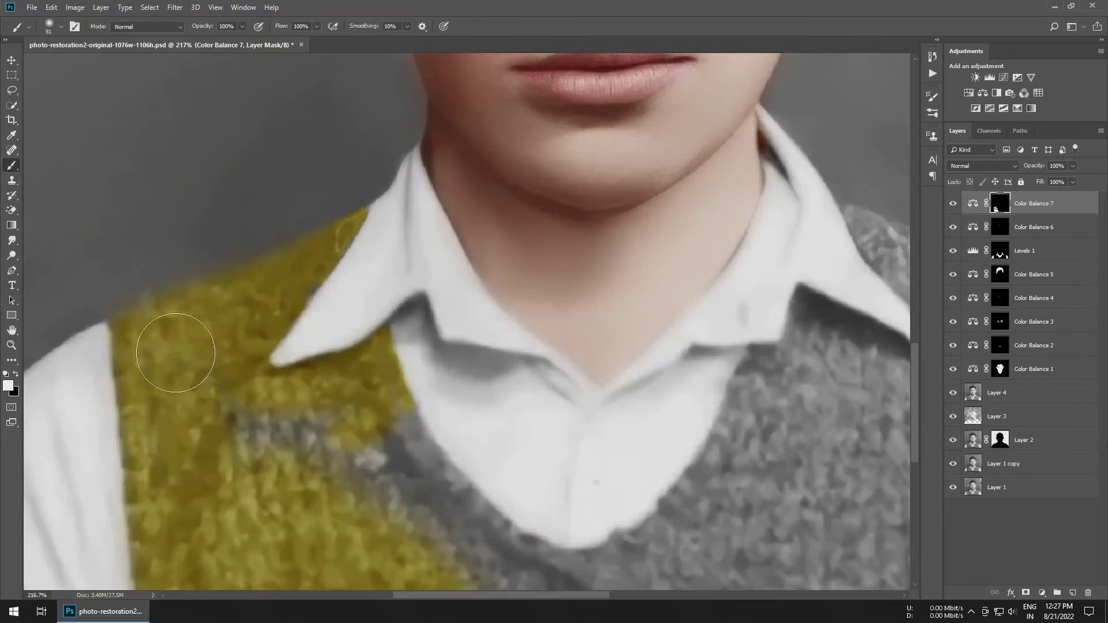
mouse_move(394, 462)
mouse_down()
mouse_move(321, 353)
mouse_move(506, 445)
mouse_move(606, 396)
mouse_move(710, 241)
mouse_move(820, 260)
mouse_move(722, 427)
mouse_move(495, 507)
mouse_move(370, 519)
mouse_up()
- Paint yellow over the vest's right side, the gap beside the collar and the last grey patches
scroll(508, 491, down, 1)
scroll(660, 491, up, 1)
mouse_move(792, 383)
mouse_down()
mouse_move(808, 491)
mouse_move(715, 324)
mouse_up()
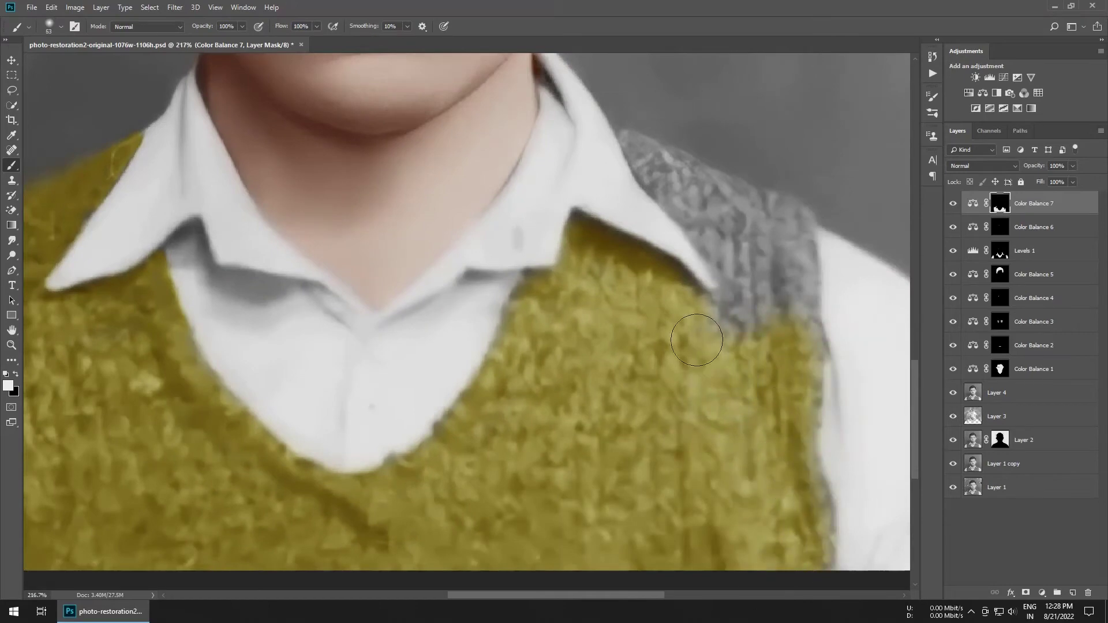
scroll(490, 423, up, 2)
drag(351, 319, 392, 382)
scroll(346, 315, up, 1)
drag(343, 315, 328, 306)
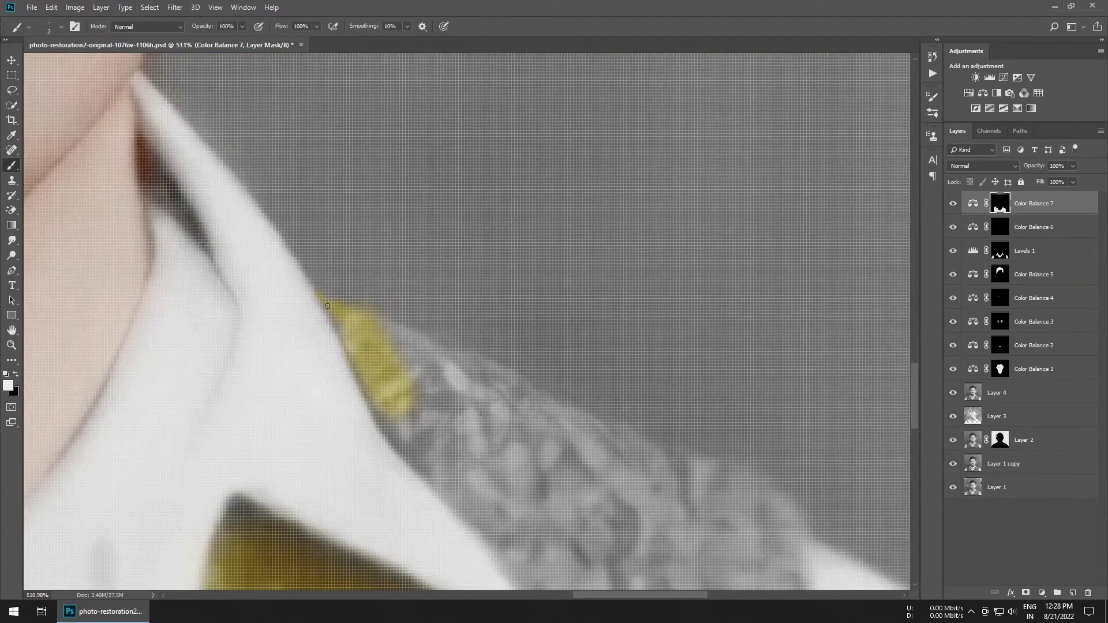
scroll(375, 335, down, 3)
mouse_move(502, 399)
mouse_down()
mouse_move(675, 491)
mouse_move(462, 369)
mouse_up()
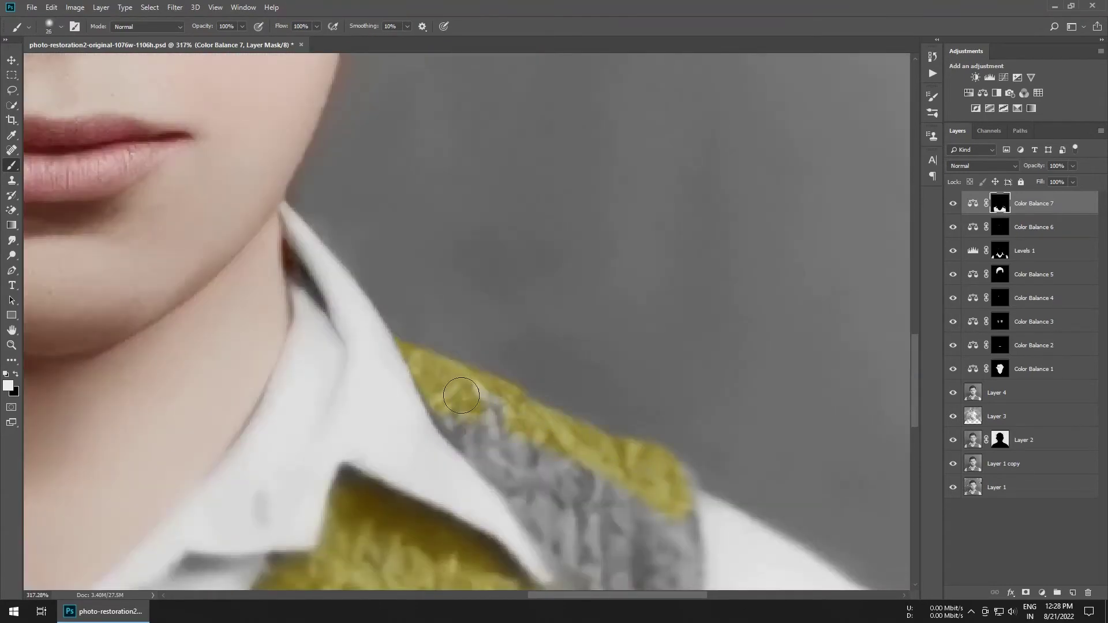
scroll(430, 341, up, 2)
scroll(428, 337, down, 1)
drag(532, 512, 595, 404)
scroll(595, 404, down, 4)
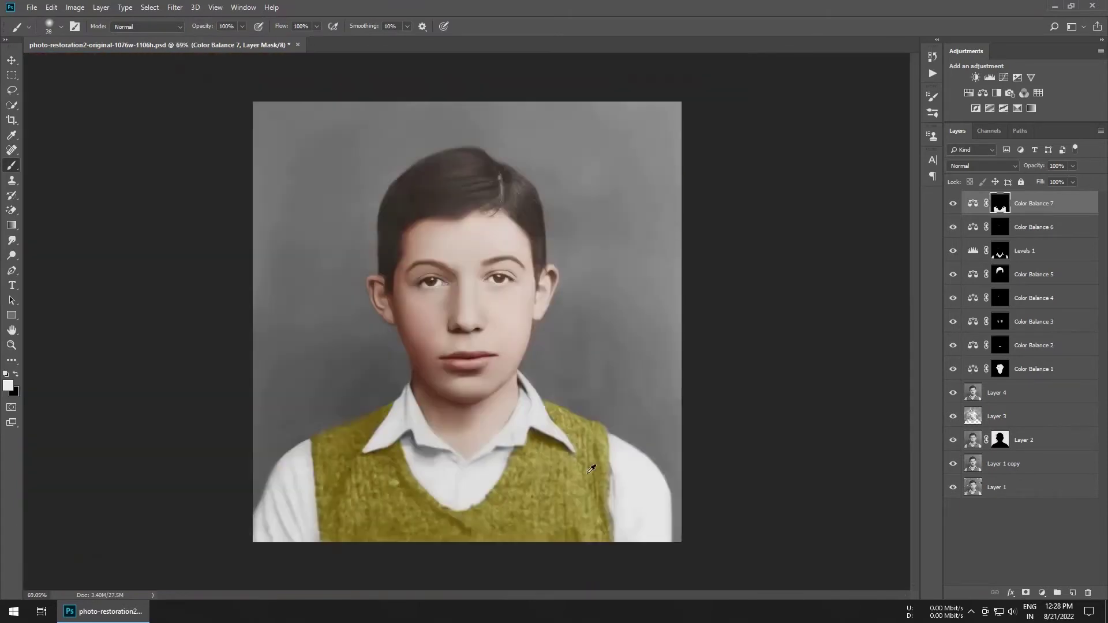
click(981, 165)
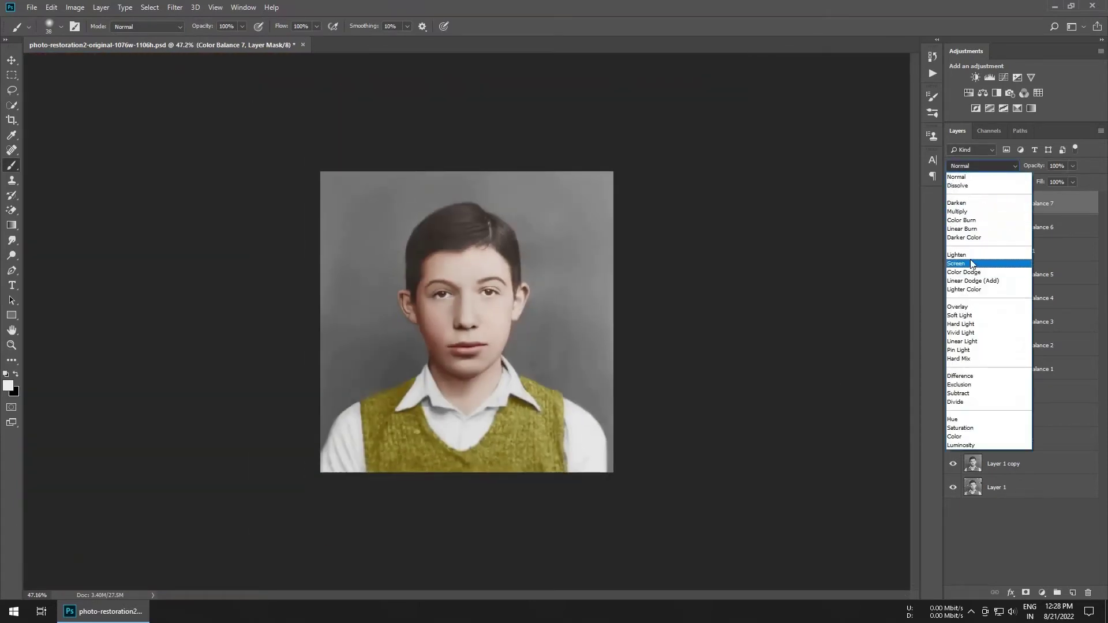
- Blend Color Balance 7 in Overlay at 88% opacity and toggle its visibility to compare
click(977, 307)
click(953, 206)
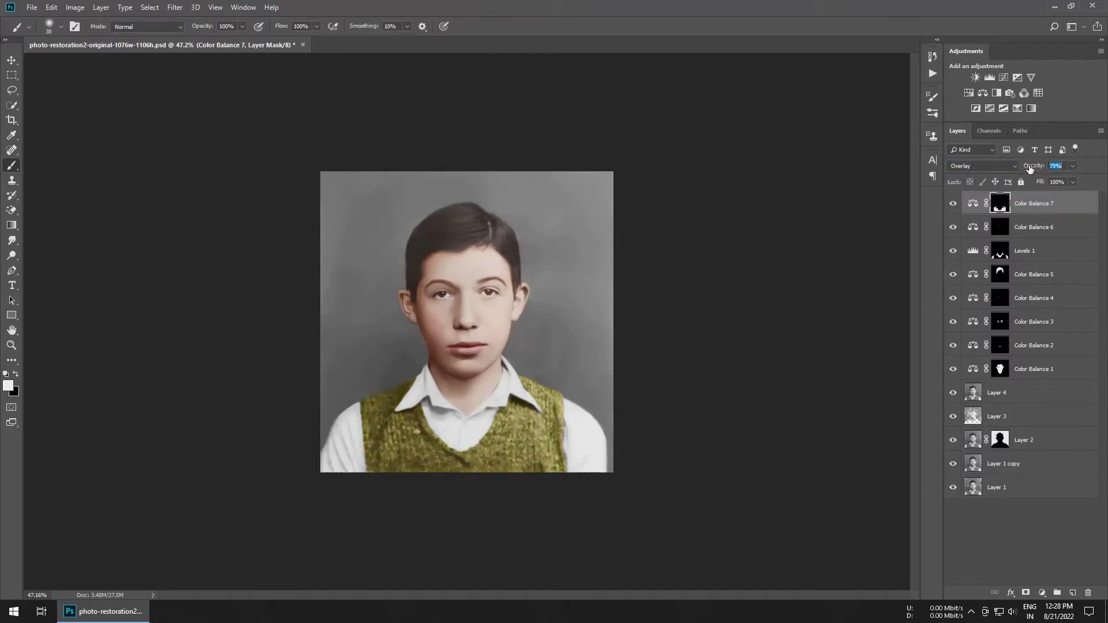
click(954, 203)
scroll(619, 280, down, 1)
scroll(416, 407, up, 2)
scroll(458, 380, down, 1)
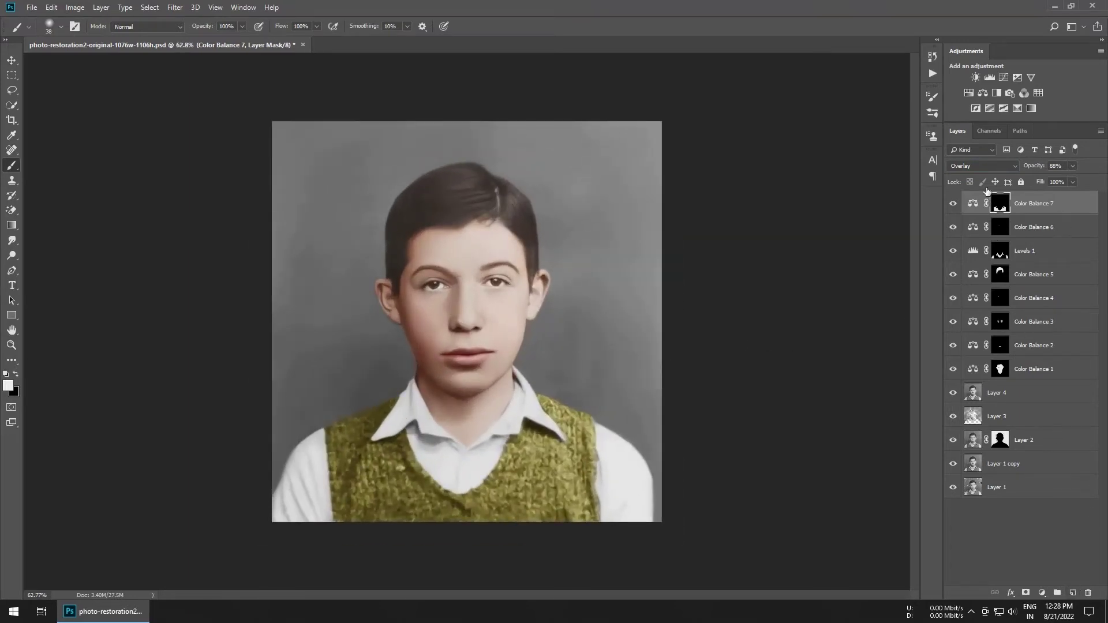
click(983, 93)
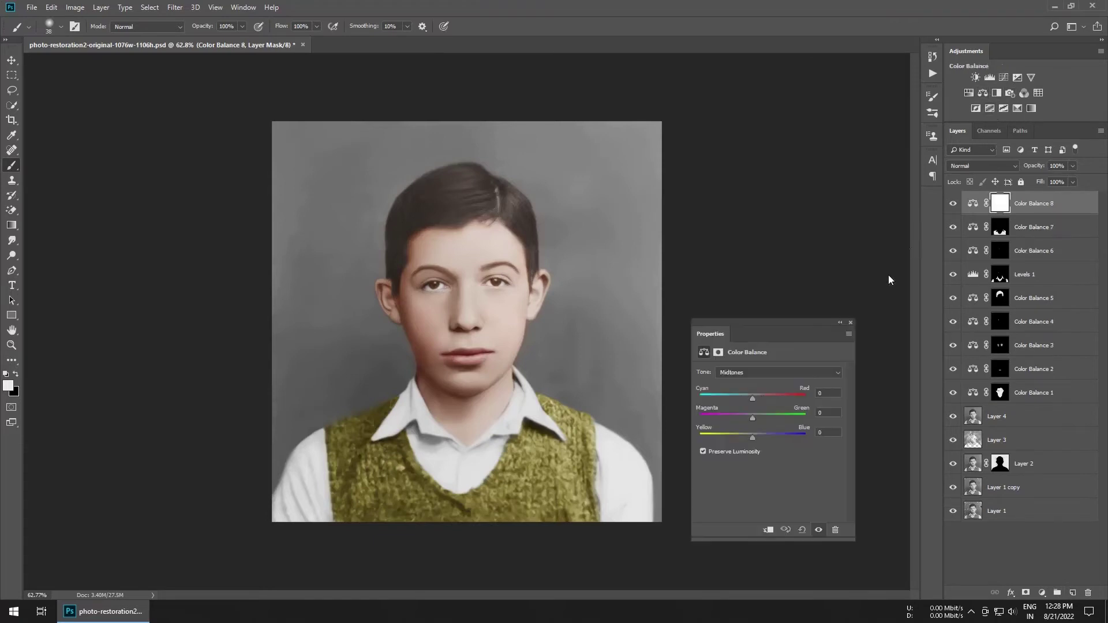
- Shift Color Balance 8 midtones toward cyan and slightly magenta, then invert its mask
mouse_move(747, 399)
mouse_down()
mouse_move(723, 395)
mouse_move(734, 394)
mouse_up()
drag(753, 417, 742, 417)
click(850, 322)
key(ctrl+i)
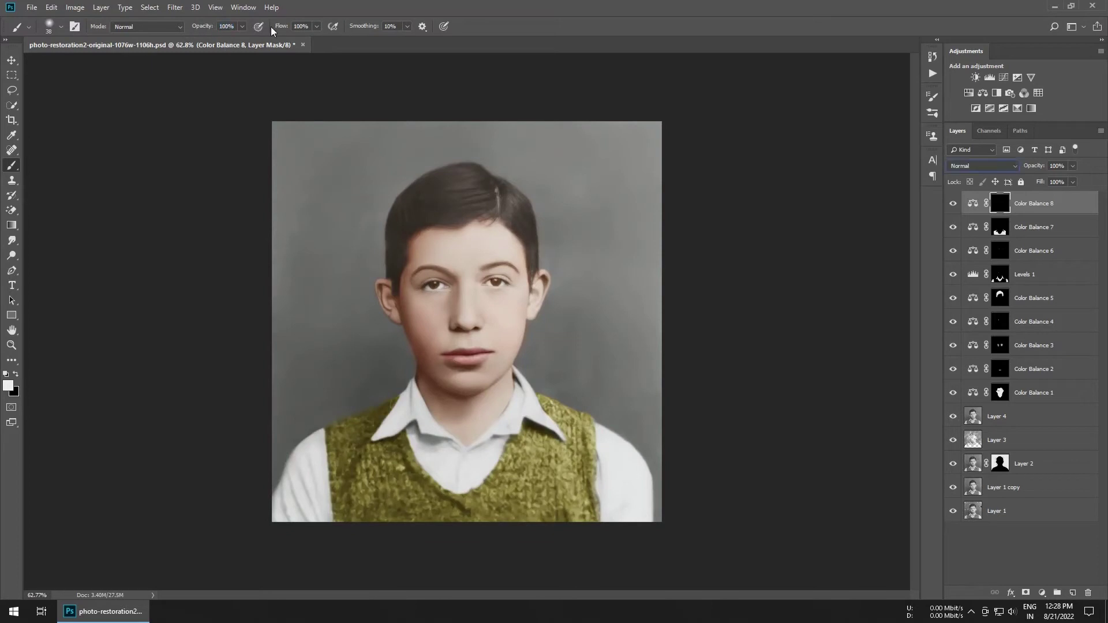
- Paint teal onto the left background, then select everything except the vest
mouse_move(309, 254)
mouse_down()
mouse_move(327, 354)
mouse_move(374, 172)
mouse_up()
scroll(347, 371, up, 3)
scroll(388, 342, up, 3)
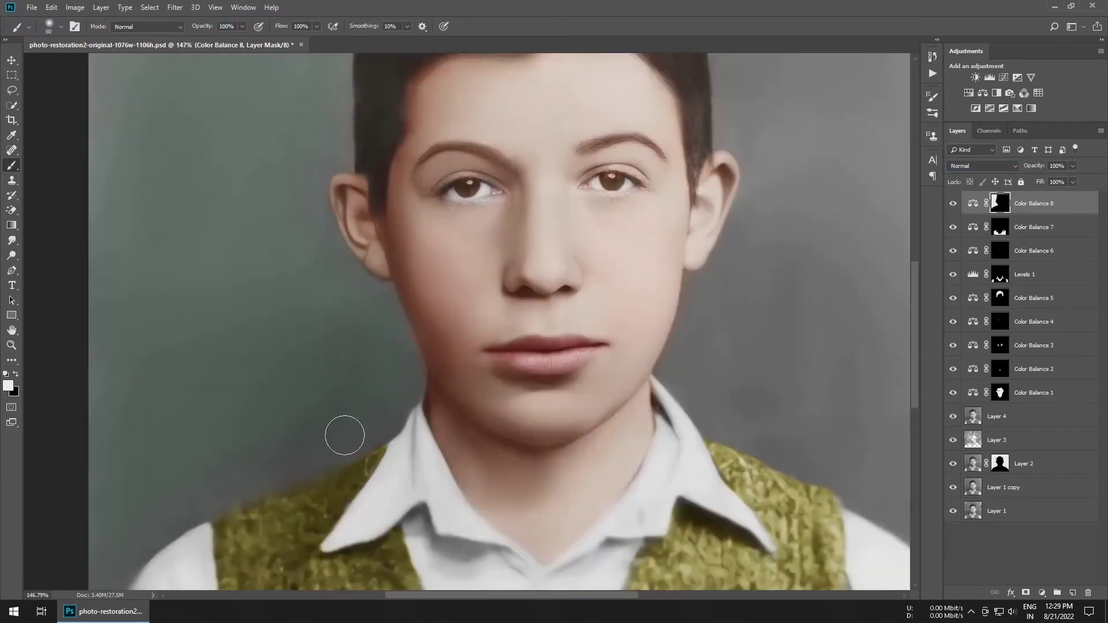
scroll(442, 322, down, 1)
scroll(443, 322, down, 1)
key(ctrl+shift+d)
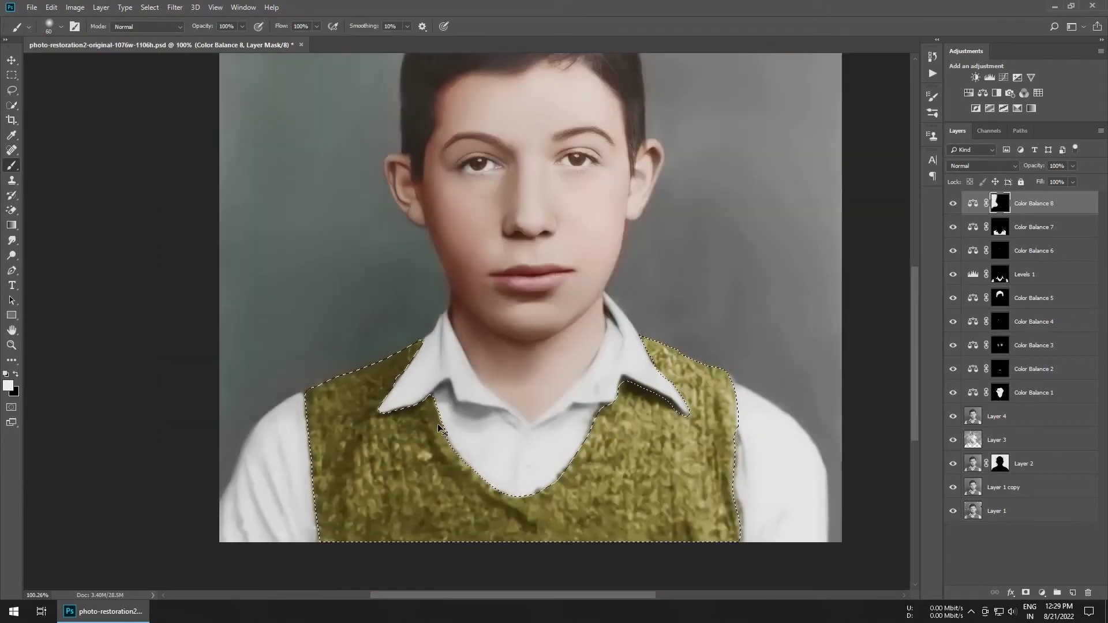
key(ctrl+shift+i)
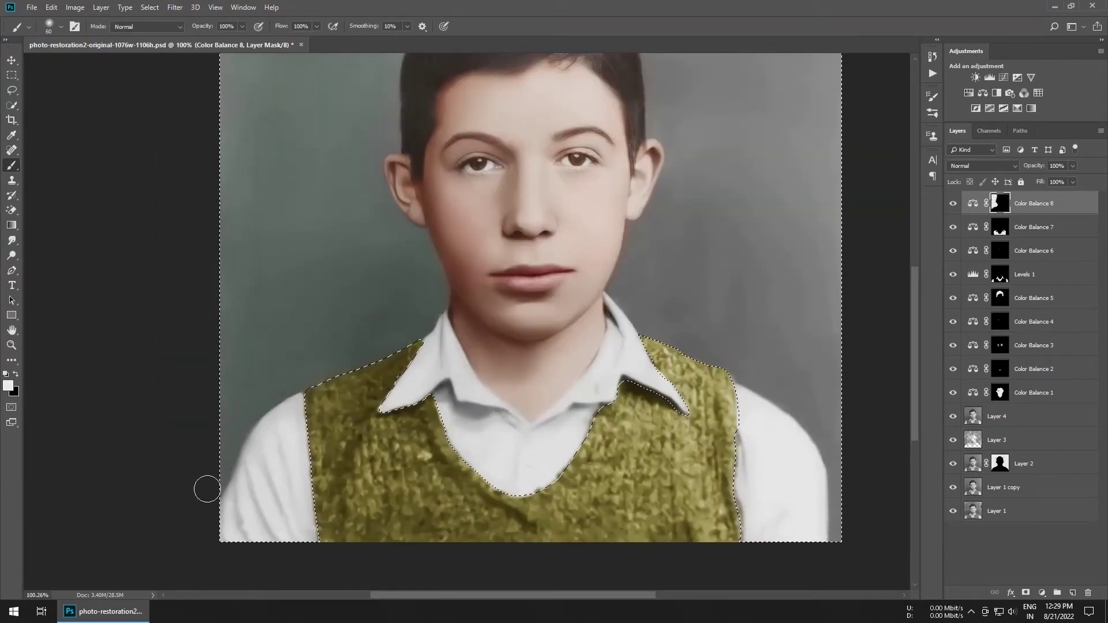
- Paint teal across the rest of the background with a larger brush, then deselect
scroll(589, 421, up, 3)
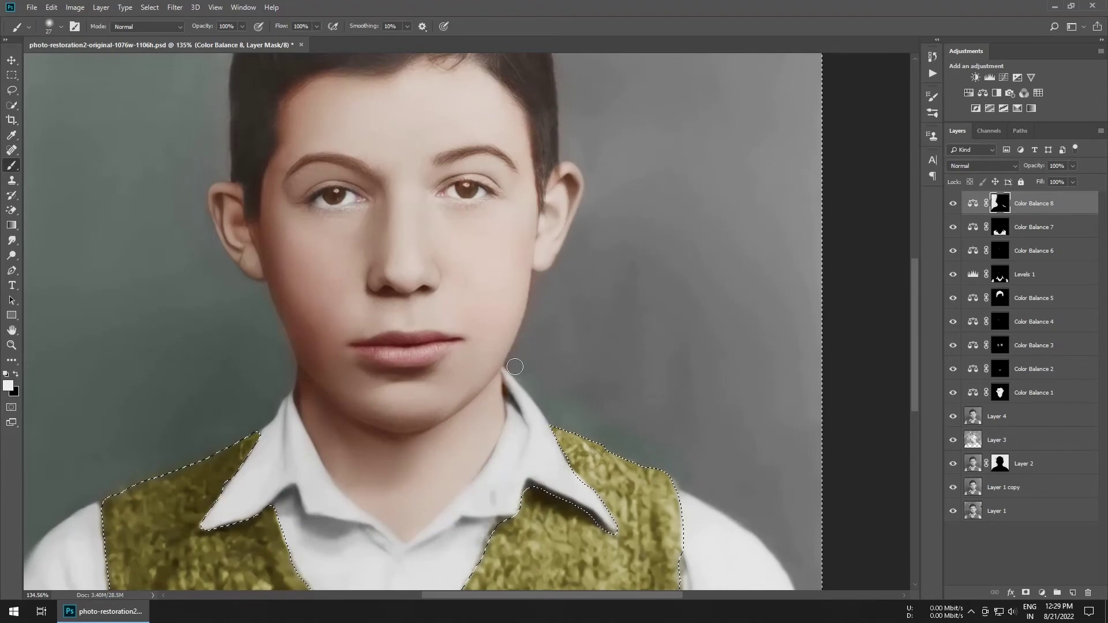
key(bracketright)
key(bracketright)
key(bracketright)
drag(786, 524, 664, 389)
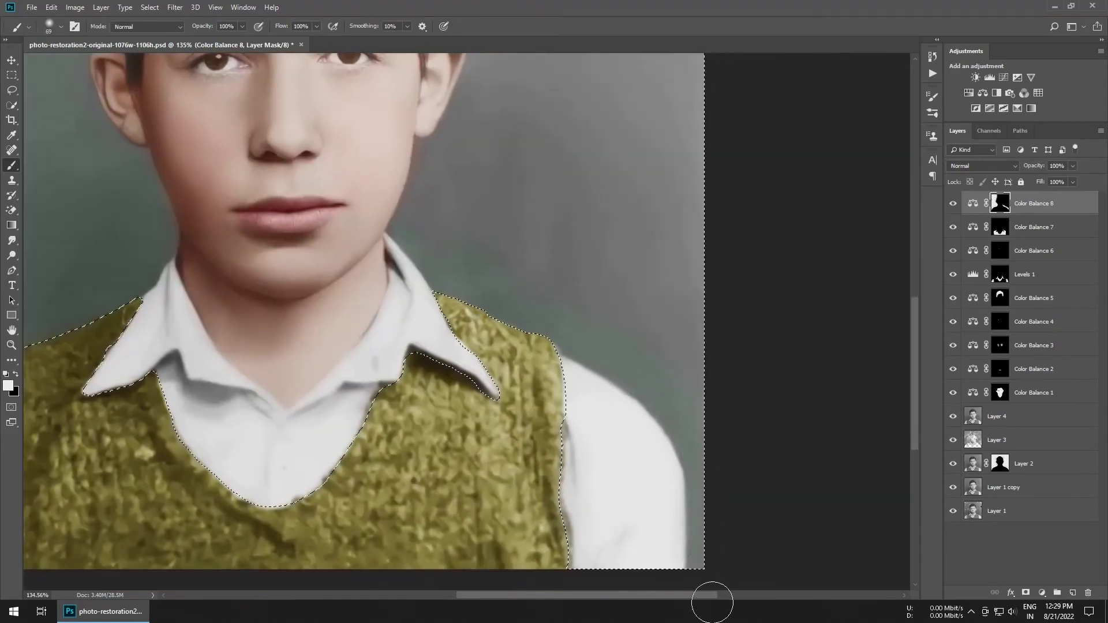
drag(508, 240, 565, 413)
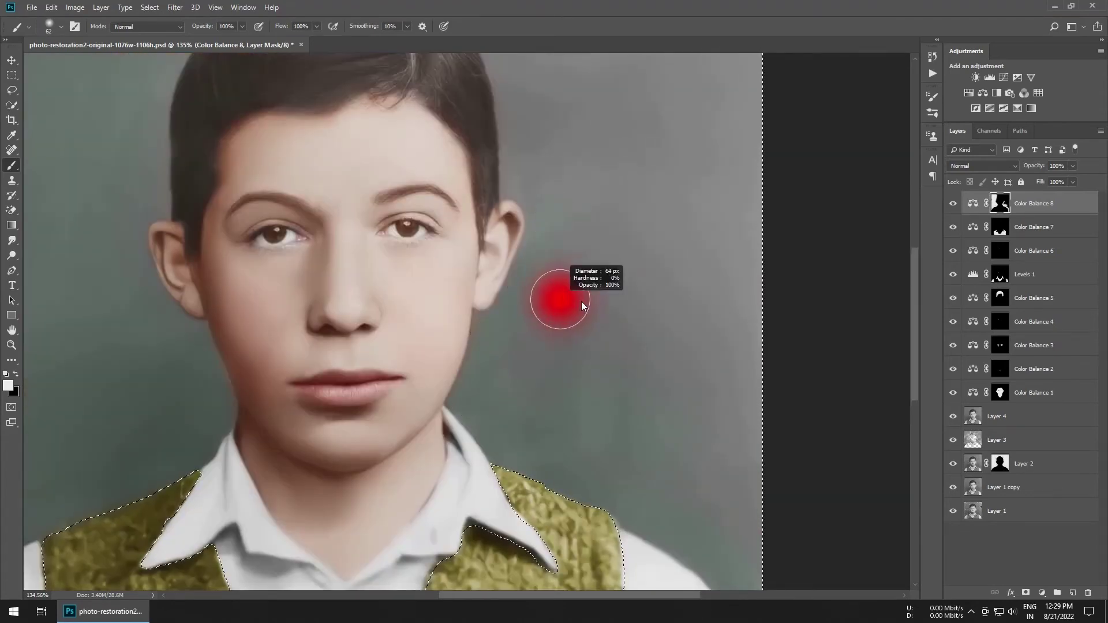
scroll(616, 366, down, 1)
scroll(635, 358, down, 1)
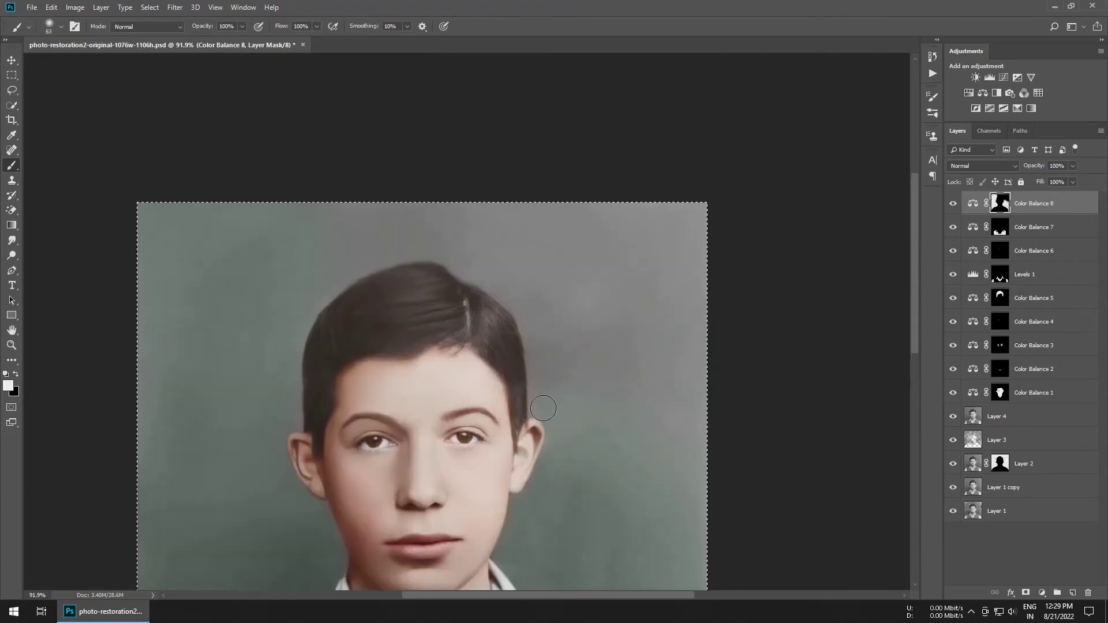
key(bracketright)
key(bracketright)
key(bracketright)
key(ctrl+d)
scroll(687, 335, down, 1)
scroll(704, 306, down, 2)
scroll(690, 312, up, 3)
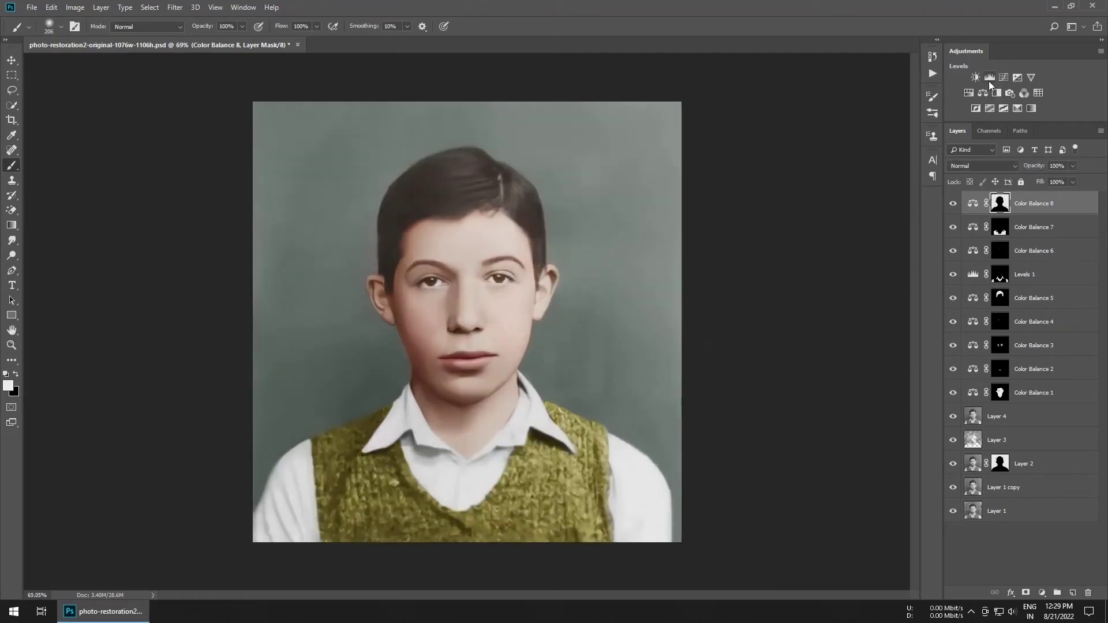
- Add Brightness/Contrast with Auto, Contrast 58 and Brightness -7, plus an Auto Levels layer
click(975, 77)
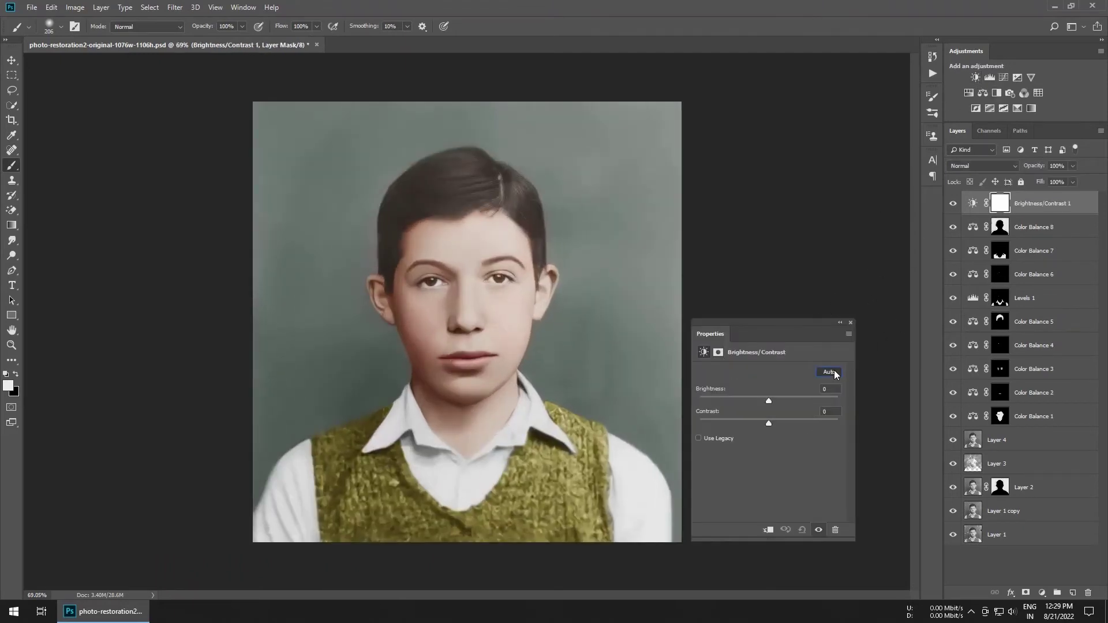
click(828, 371)
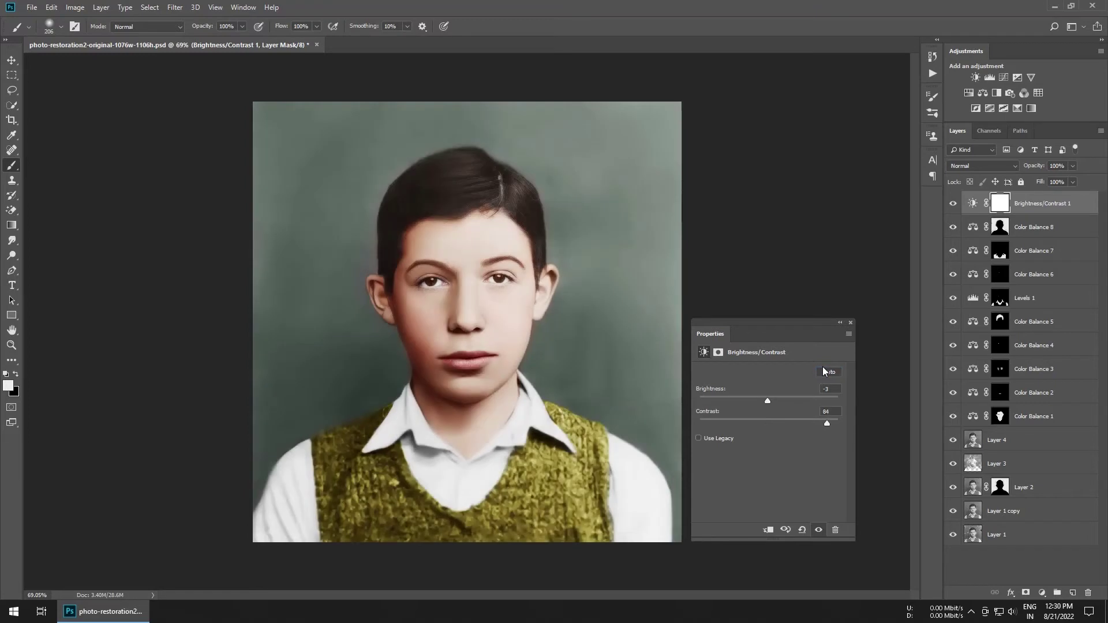
drag(814, 427, 765, 401)
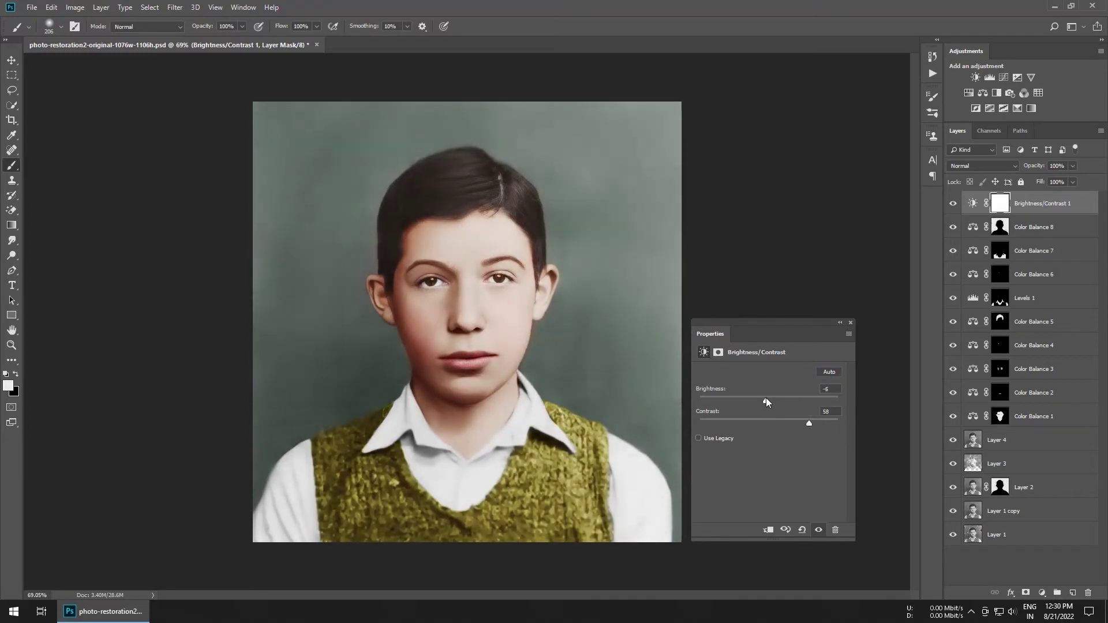
click(850, 322)
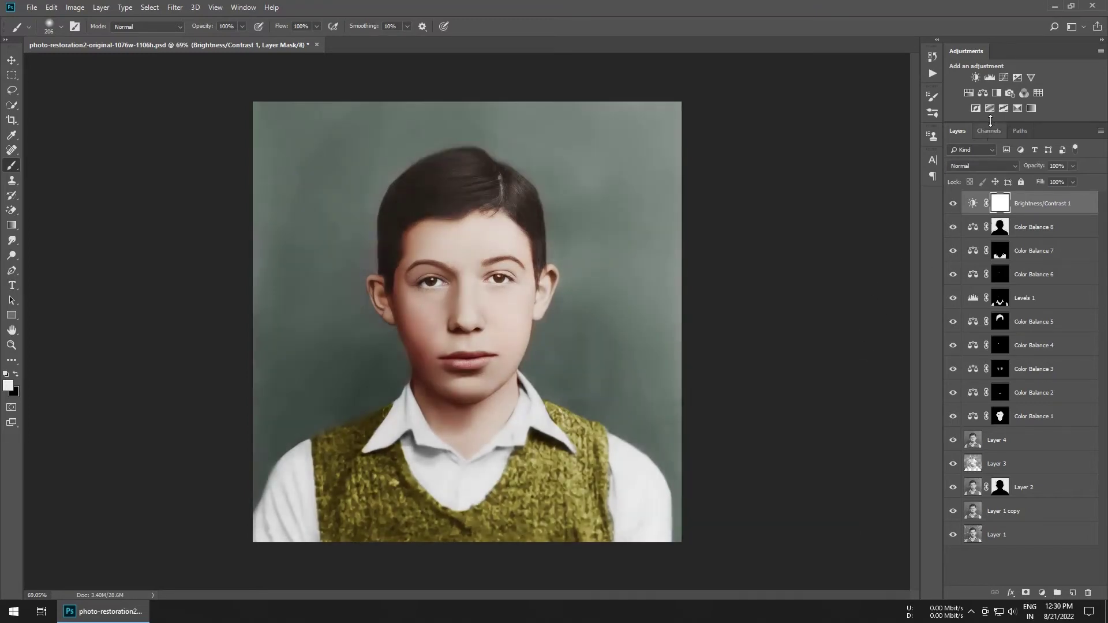
click(989, 77)
click(822, 392)
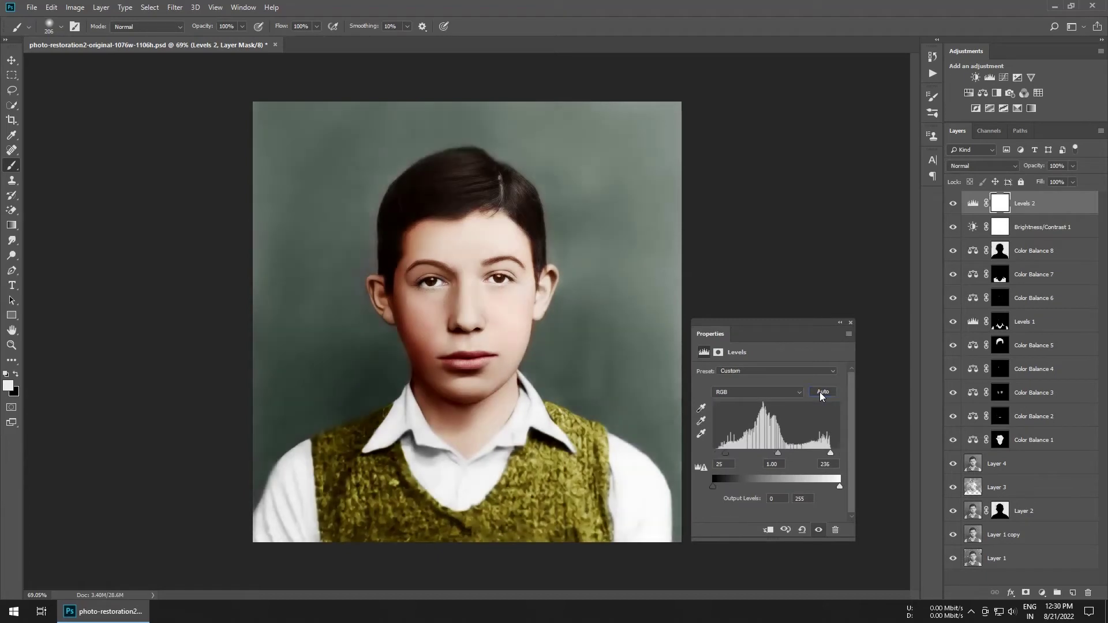
- Set the Levels black input to 10 and stamp all visible layers into Layer 5
drag(726, 454, 720, 454)
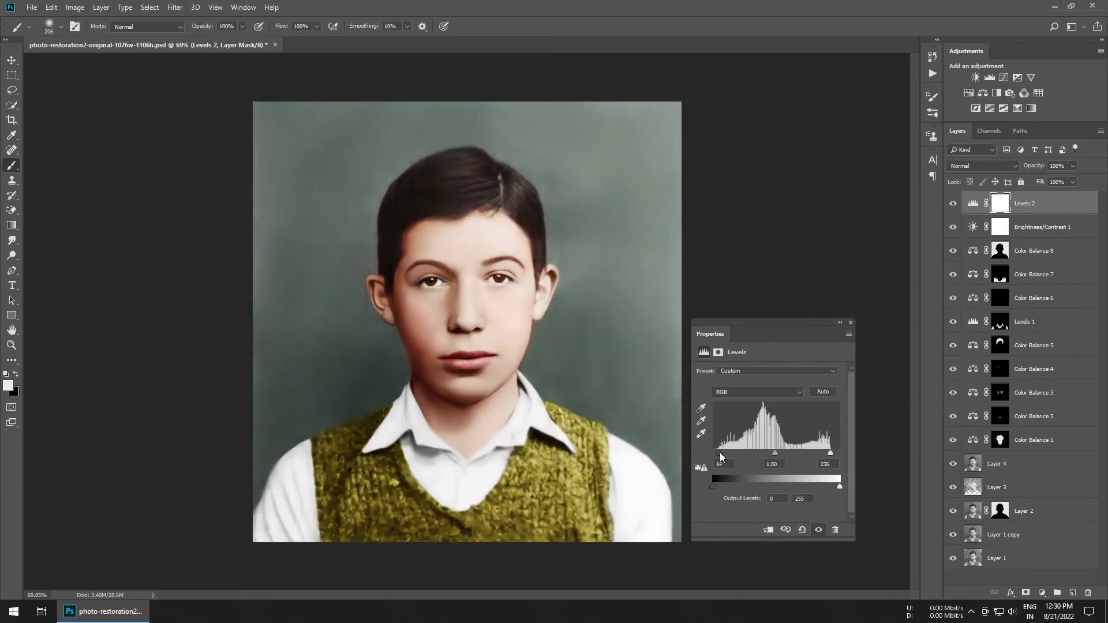
click(850, 322)
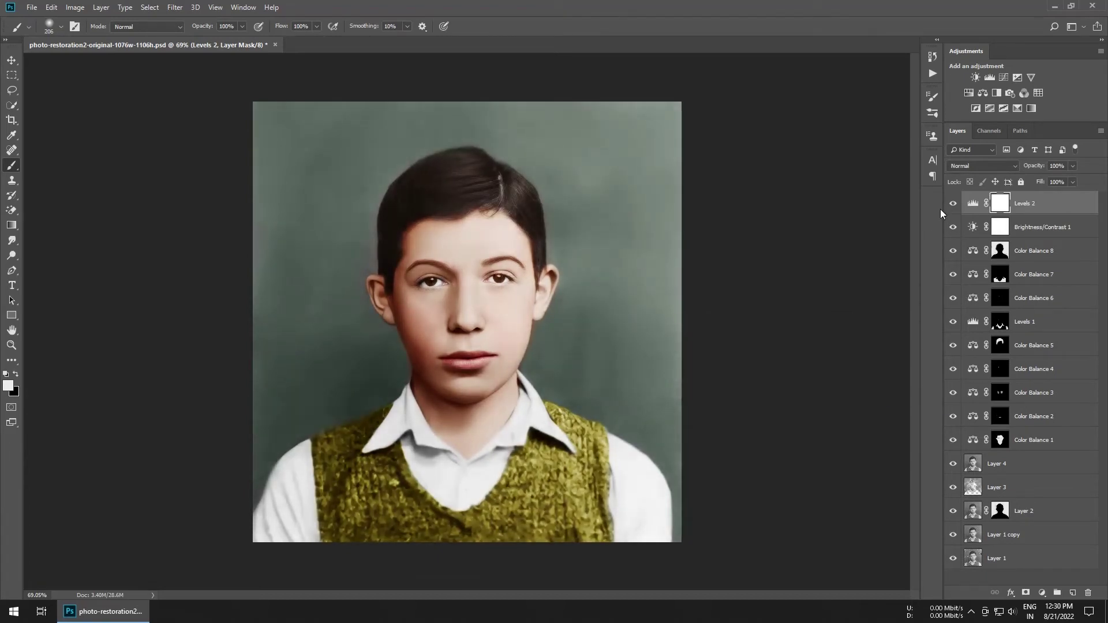
key(ctrl+shift+alt+e)
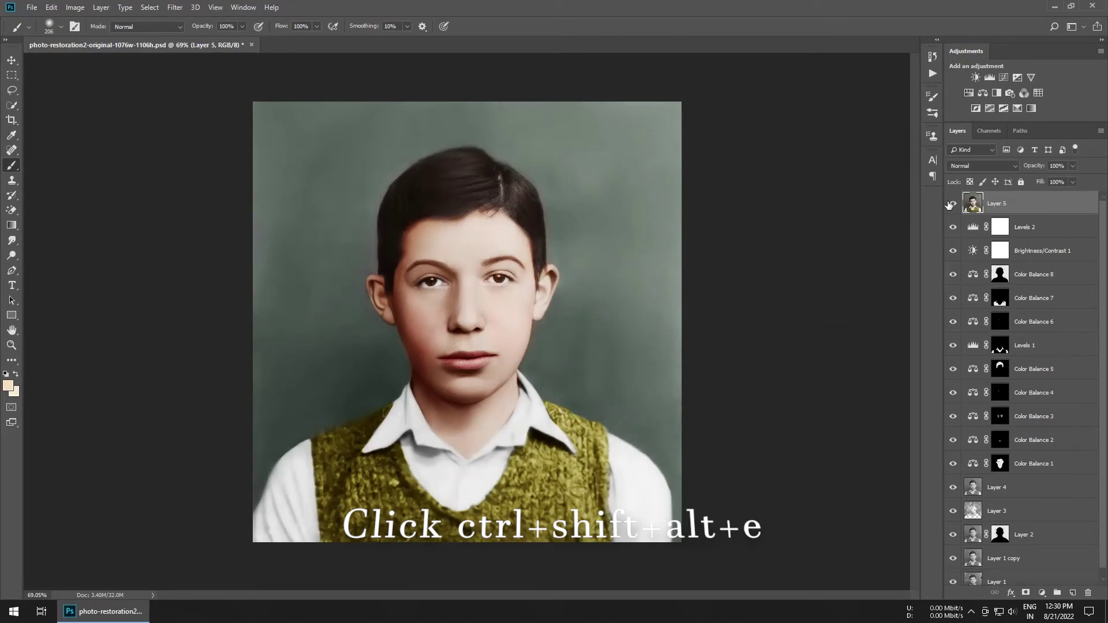
click(175, 7)
click(191, 84)
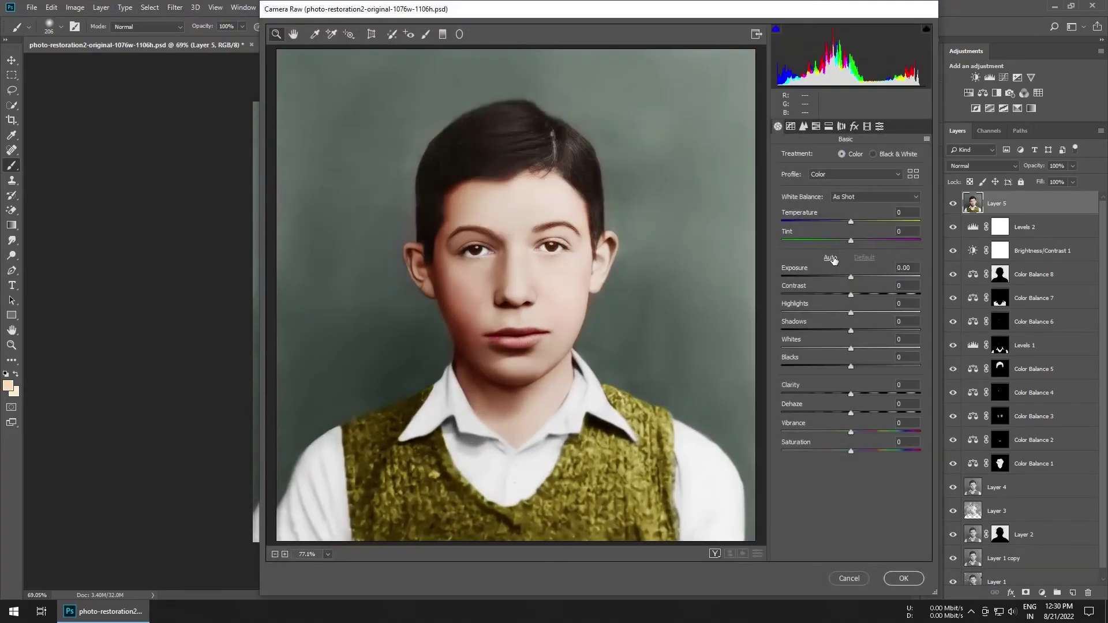
- Apply Auto basic tones in Camera Raw, lifting highlights and lowering shadows and whites
click(830, 258)
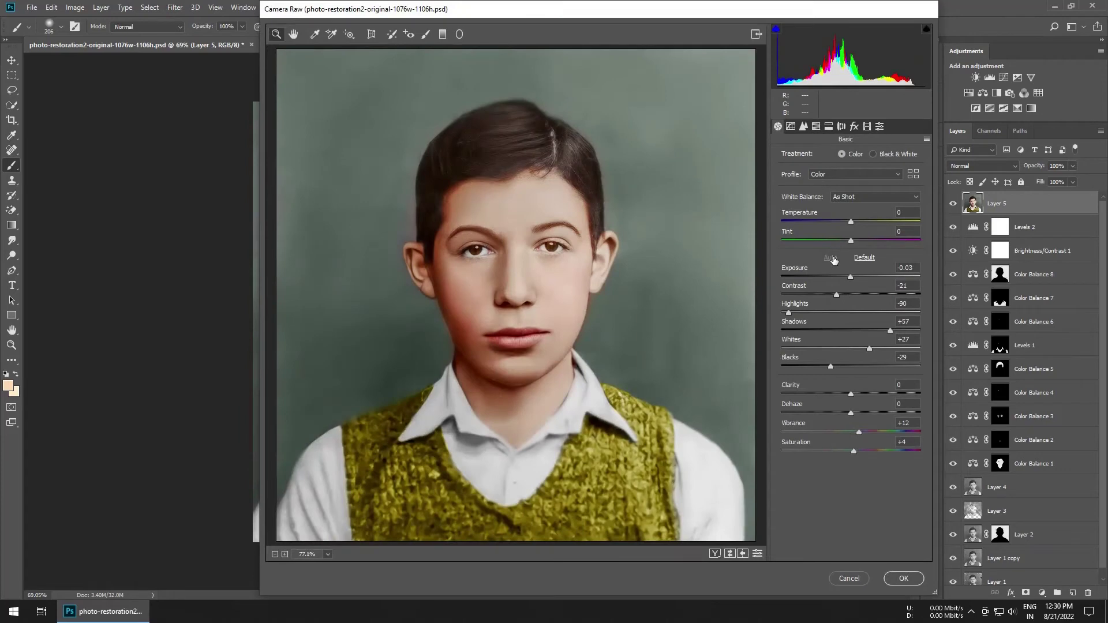
drag(808, 315, 811, 320)
click(839, 295)
mouse_move(890, 330)
mouse_down()
mouse_move(849, 348)
mouse_move(844, 378)
mouse_up()
click(838, 369)
click(802, 129)
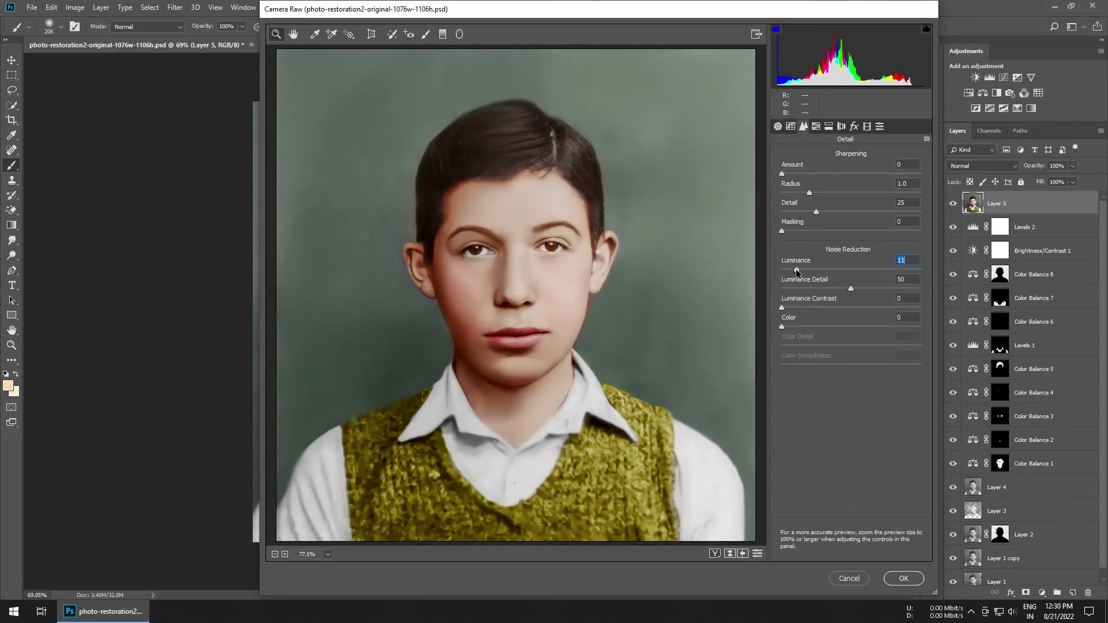
- Shift the HSL hues of the reds, greens and aquas
click(817, 126)
click(785, 157)
mouse_move(851, 199)
mouse_down()
mouse_move(808, 198)
mouse_move(862, 198)
mouse_move(842, 218)
mouse_up()
click(847, 237)
mouse_move(918, 256)
mouse_down()
mouse_move(845, 256)
mouse_move(898, 276)
mouse_move(879, 275)
mouse_up()
drag(851, 294, 865, 296)
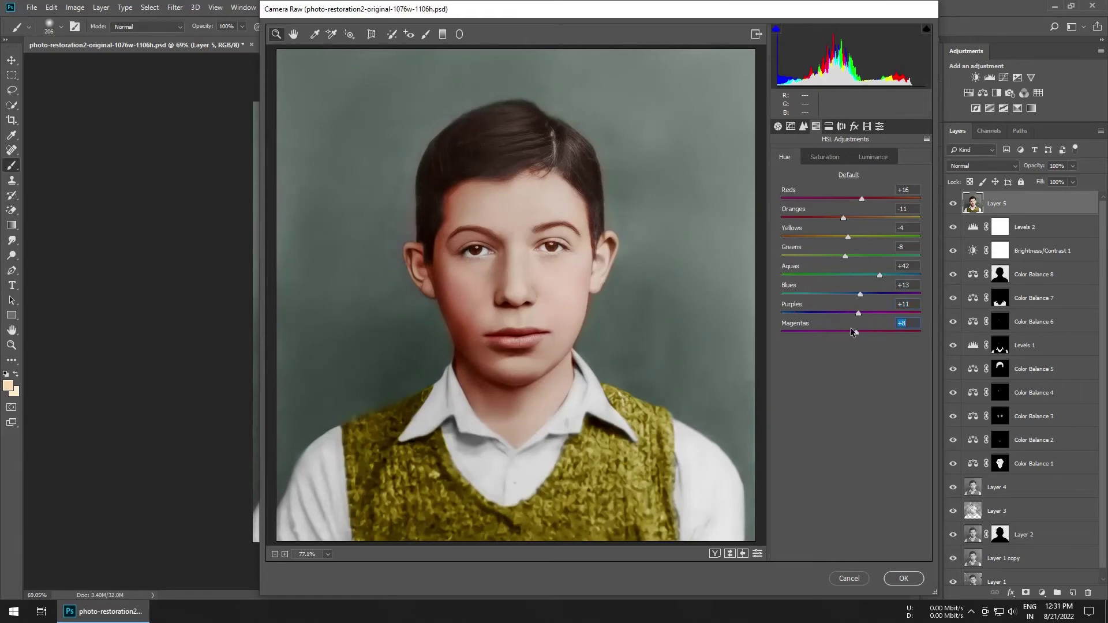
- Boost red saturation, max out blue saturation, and darken oranges while brightening yellows
click(824, 157)
mouse_move(851, 198)
mouse_down()
mouse_move(904, 199)
mouse_move(831, 220)
mouse_move(825, 249)
mouse_move(843, 254)
mouse_move(802, 257)
mouse_move(879, 256)
mouse_up()
drag(850, 295, 944, 298)
click(872, 157)
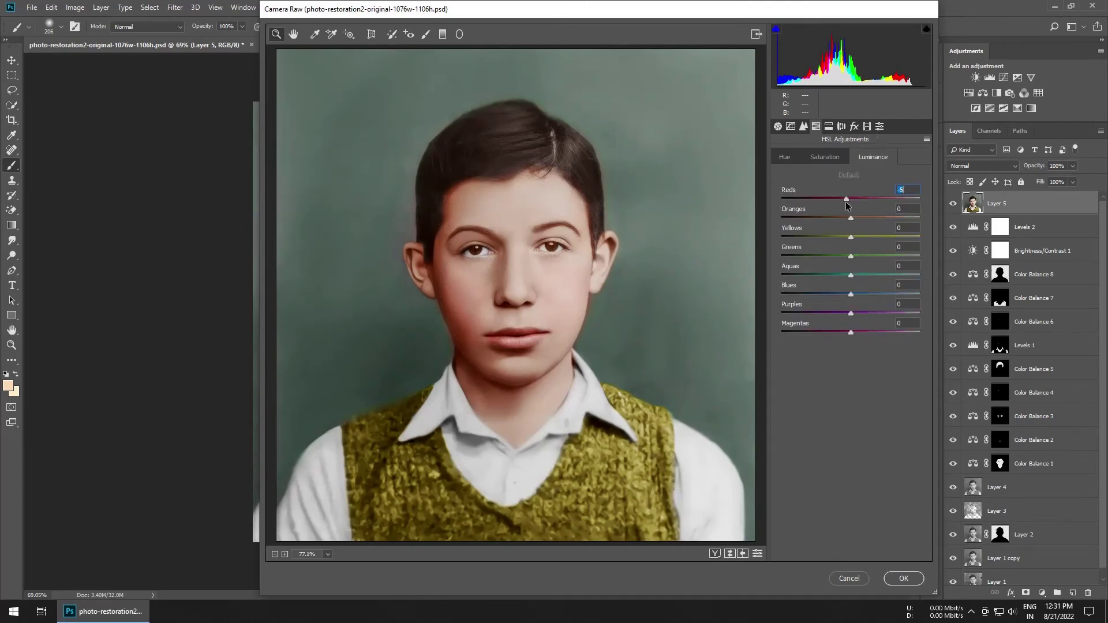
drag(851, 218, 860, 244)
- Shift the Calibration blue primary hue, apply the filter, and compare Layer 5 before and after
click(867, 126)
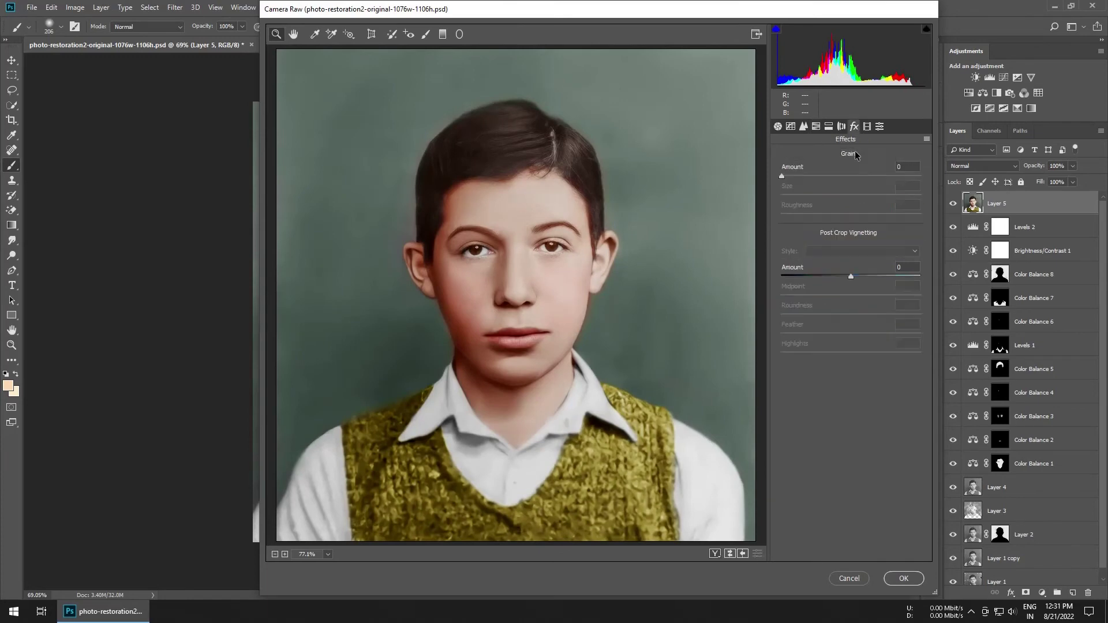
drag(852, 339, 837, 344)
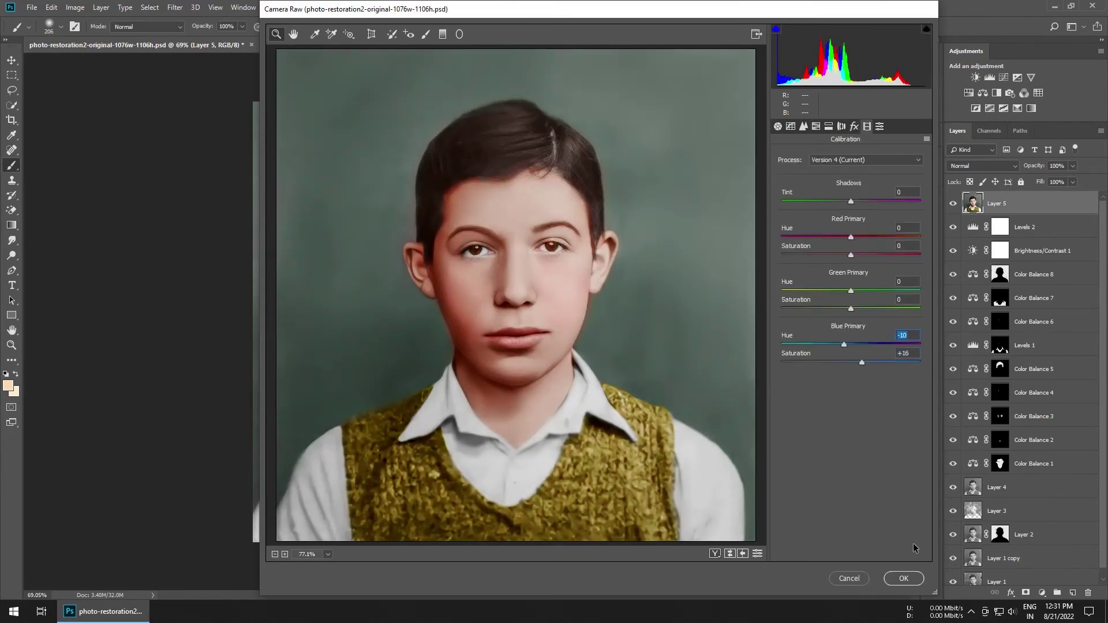
click(904, 578)
click(953, 203)
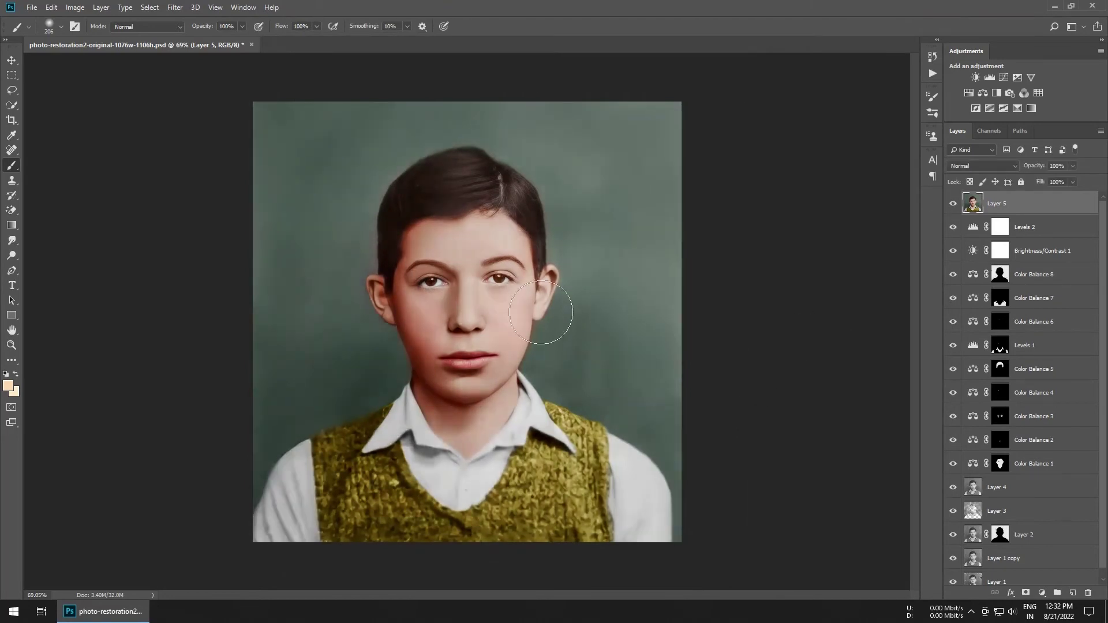
- Add a Hue/Saturation layer lowering the skin reds' saturation, then invert its mask
scroll(375, 323, up, 5)
click(983, 93)
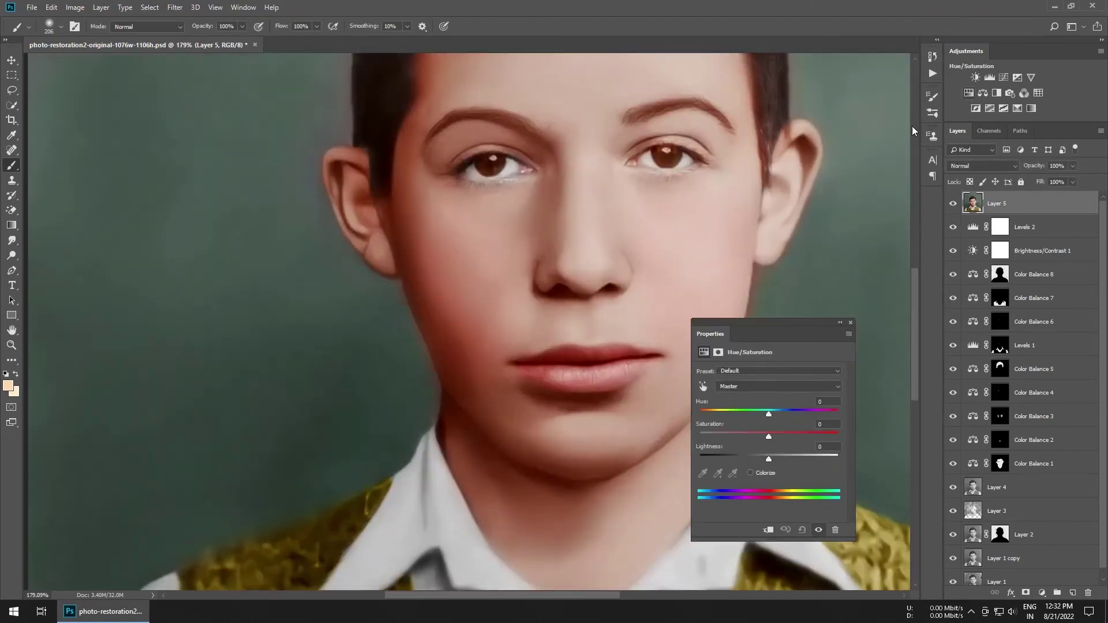
click(703, 386)
drag(447, 316, 431, 323)
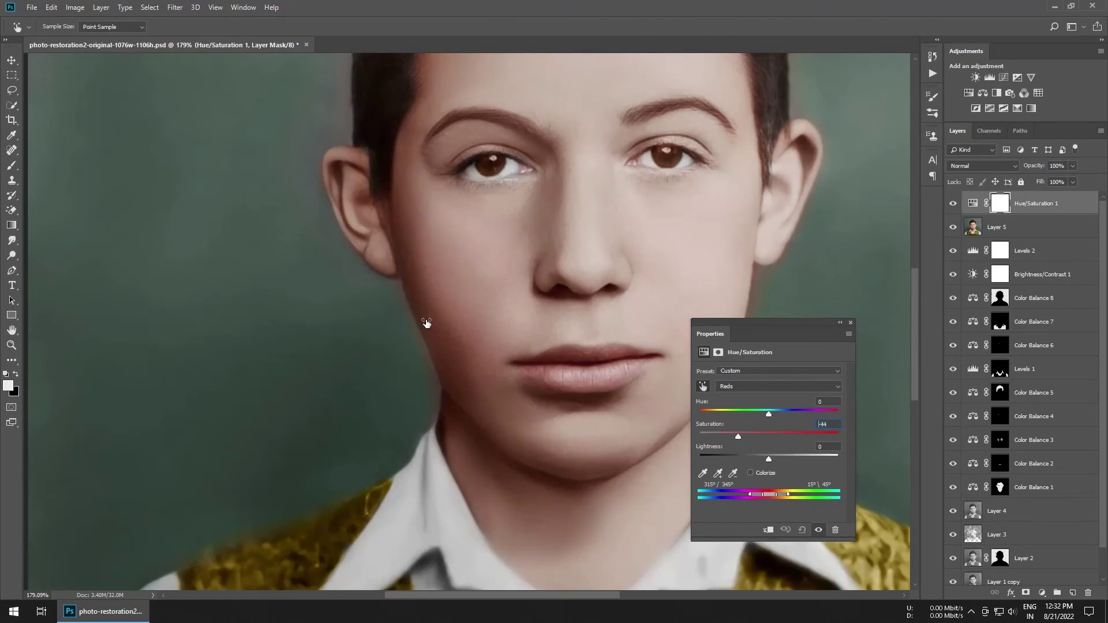
click(850, 322)
key(ctrl+i)
- Paint the desaturation onto the red cheek and ear, then add a new empty Layer 6
scroll(461, 323, down, 3)
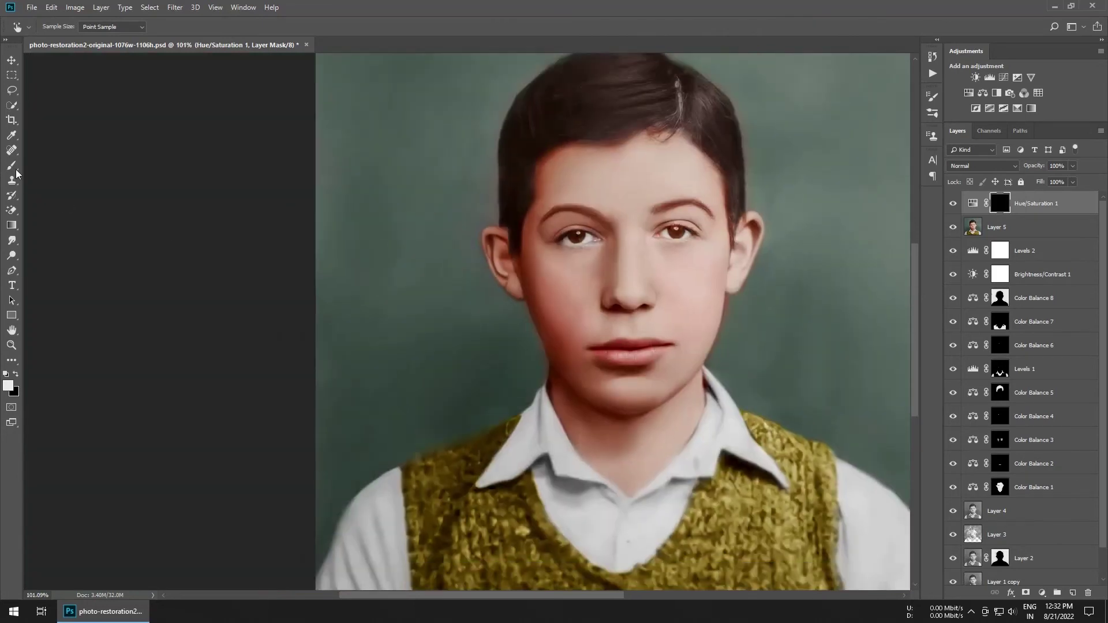
key(b)
scroll(462, 323, up, 3)
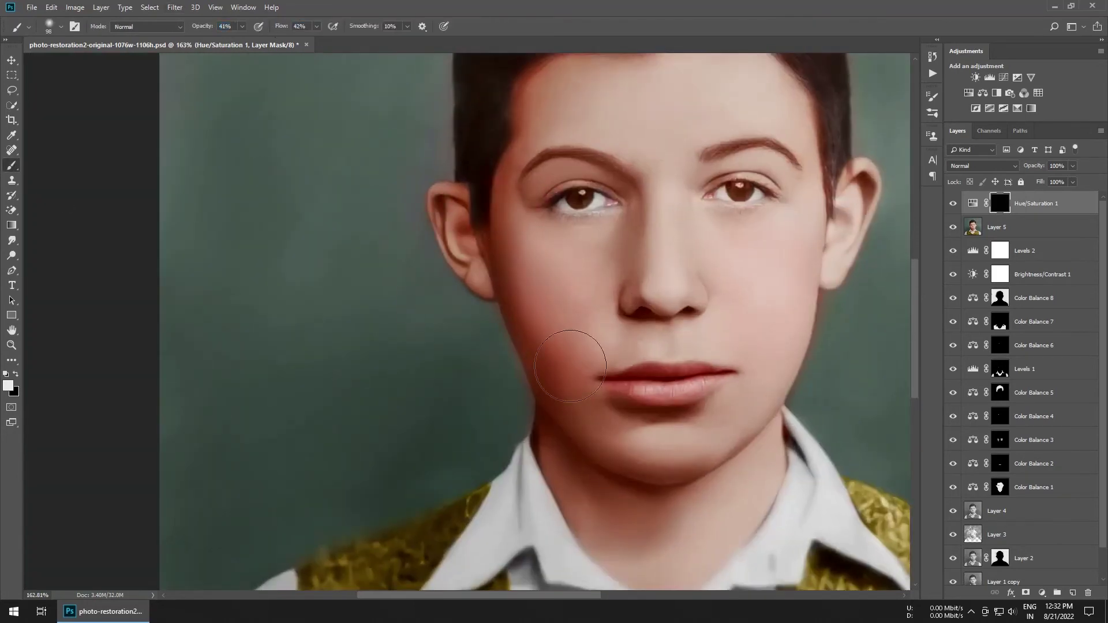
mouse_move(514, 279)
mouse_down()
mouse_move(590, 399)
mouse_move(635, 384)
mouse_up()
drag(565, 121, 555, 314)
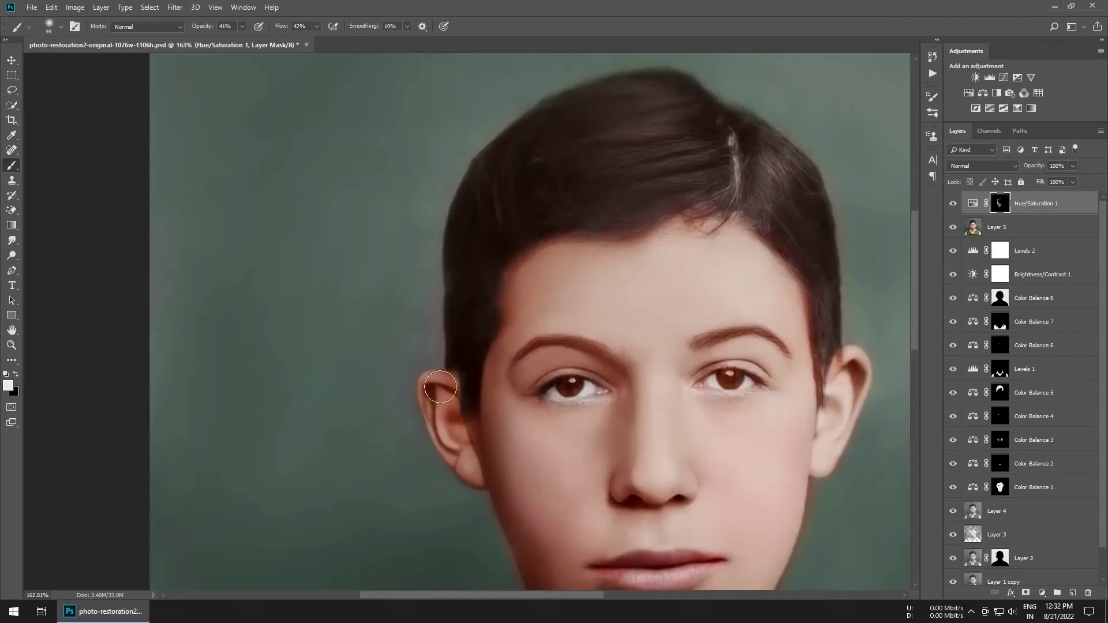
key(ctrl+0)
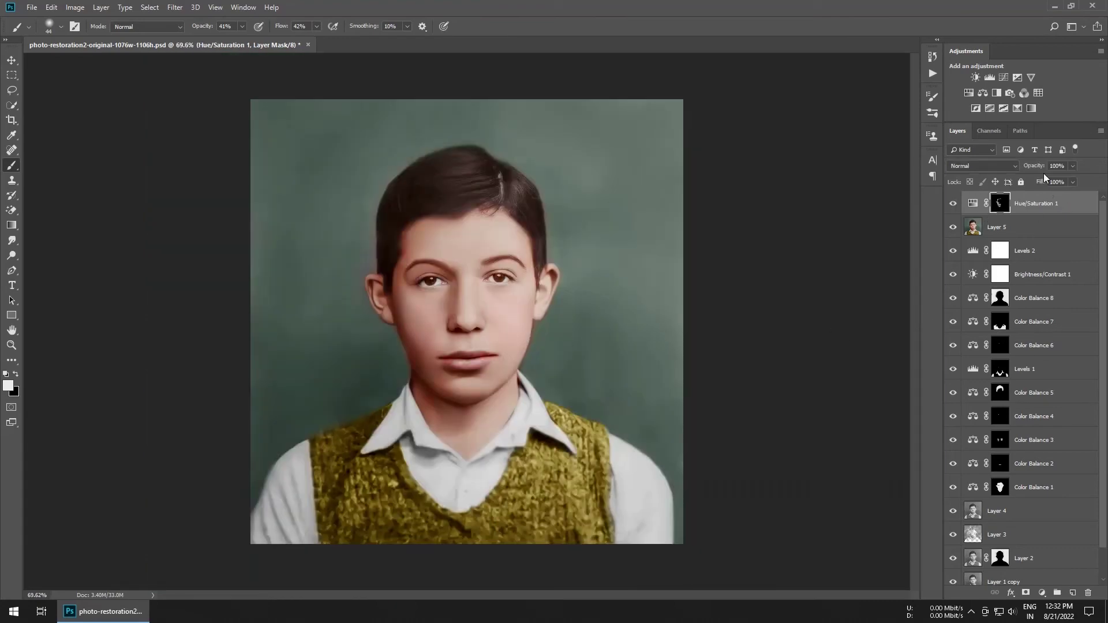
scroll(312, 322, up, 1)
scroll(642, 323, down, 2)
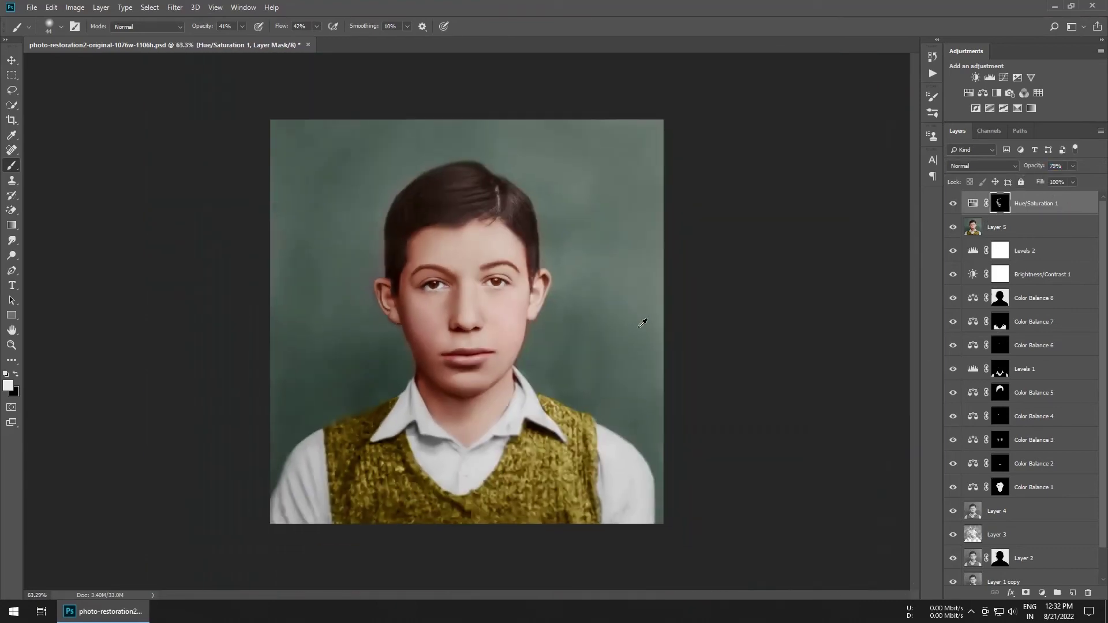
click(1072, 595)
click(981, 165)
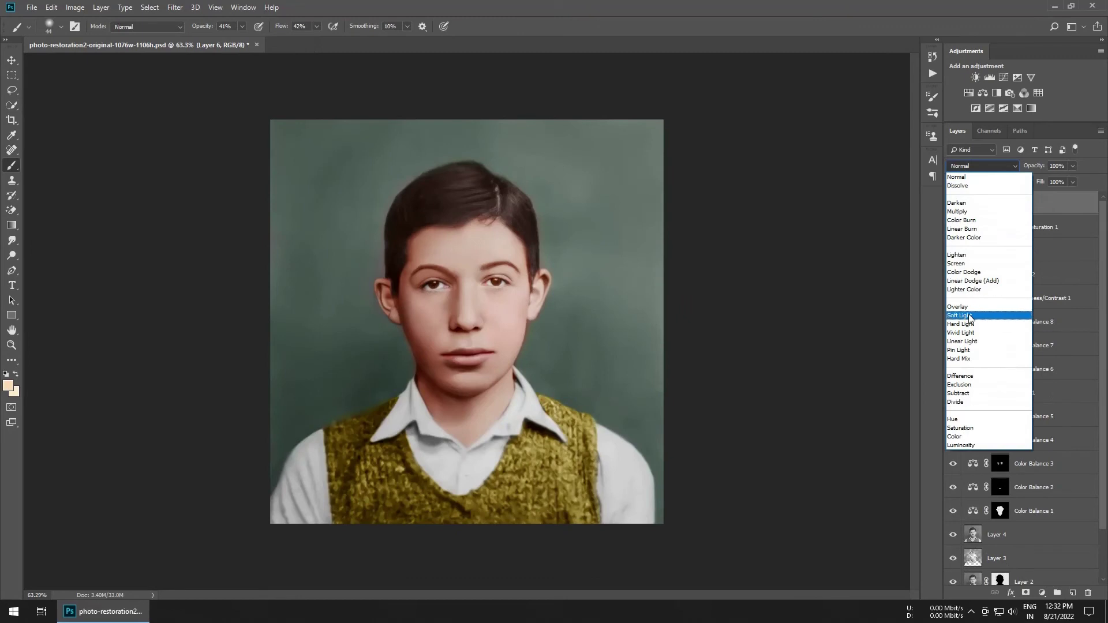
- Set Layer 6 to Soft Light and choose a light foreground colour
click(967, 314)
click(9, 386)
click(762, 129)
scroll(423, 284, up, 3)
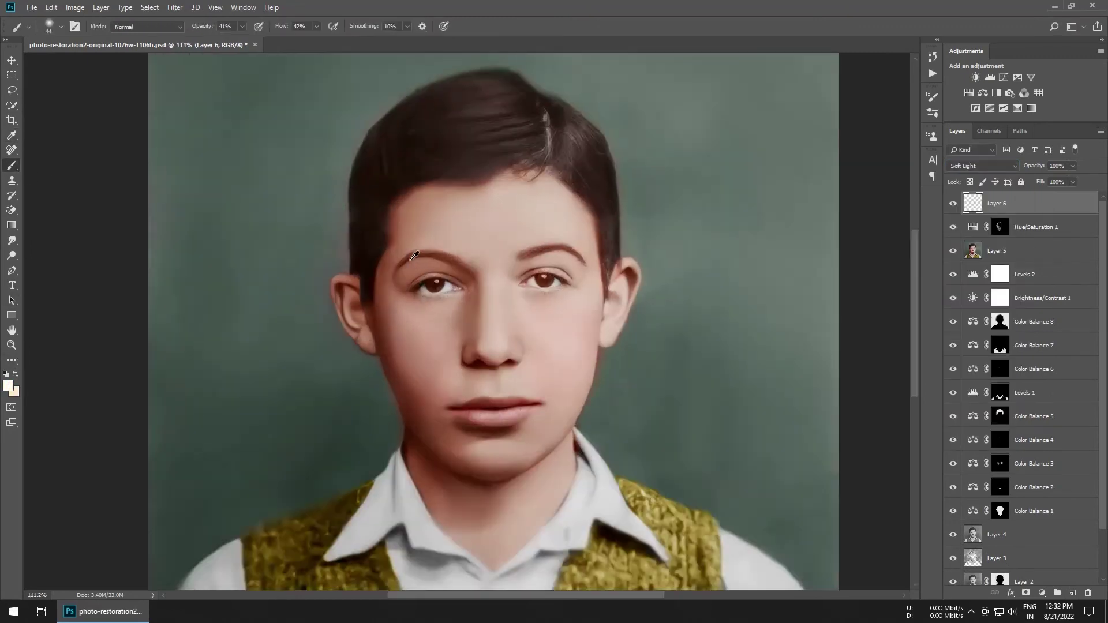
- Raise brush flow to 22% and paint soft highlights on the face, chin and jaw
drag(281, 26, 287, 26)
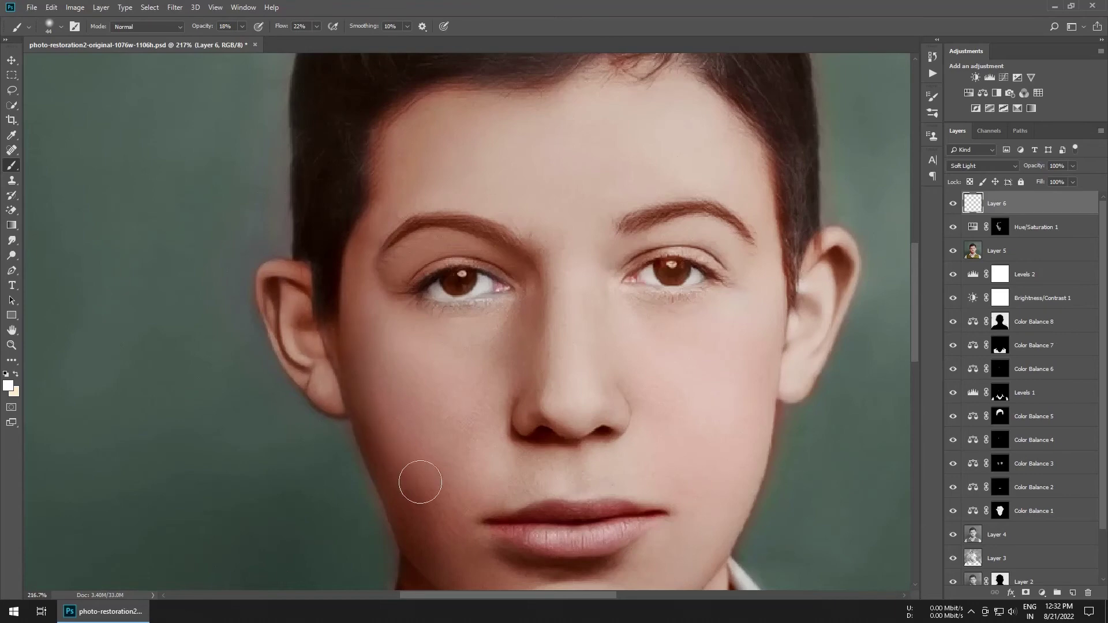
drag(485, 429, 529, 261)
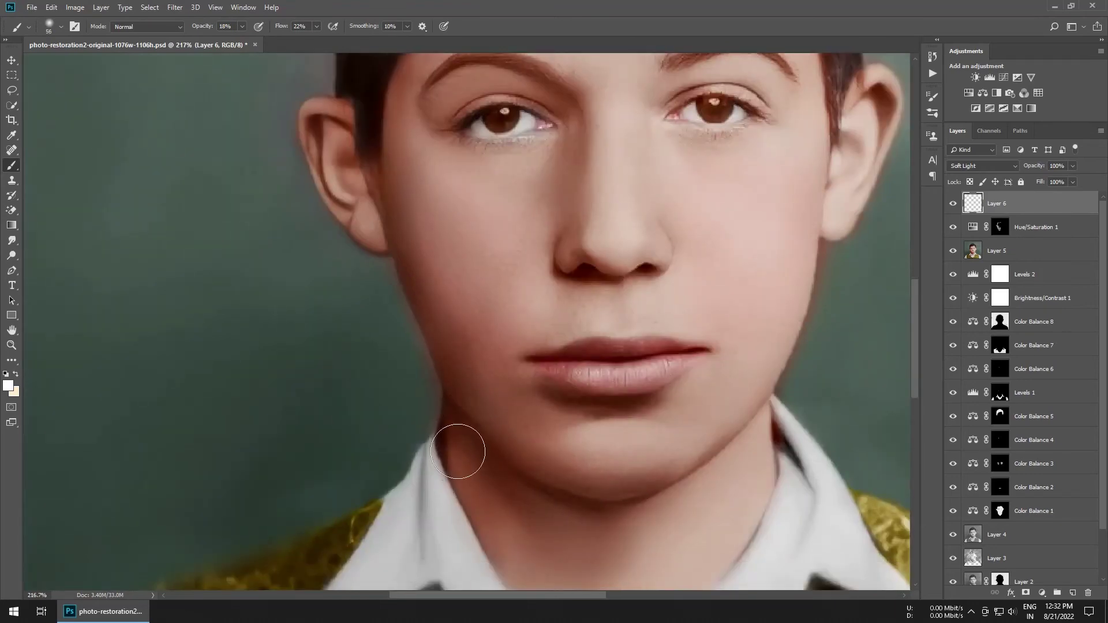
scroll(524, 477, down, 3)
scroll(550, 420, down, 1)
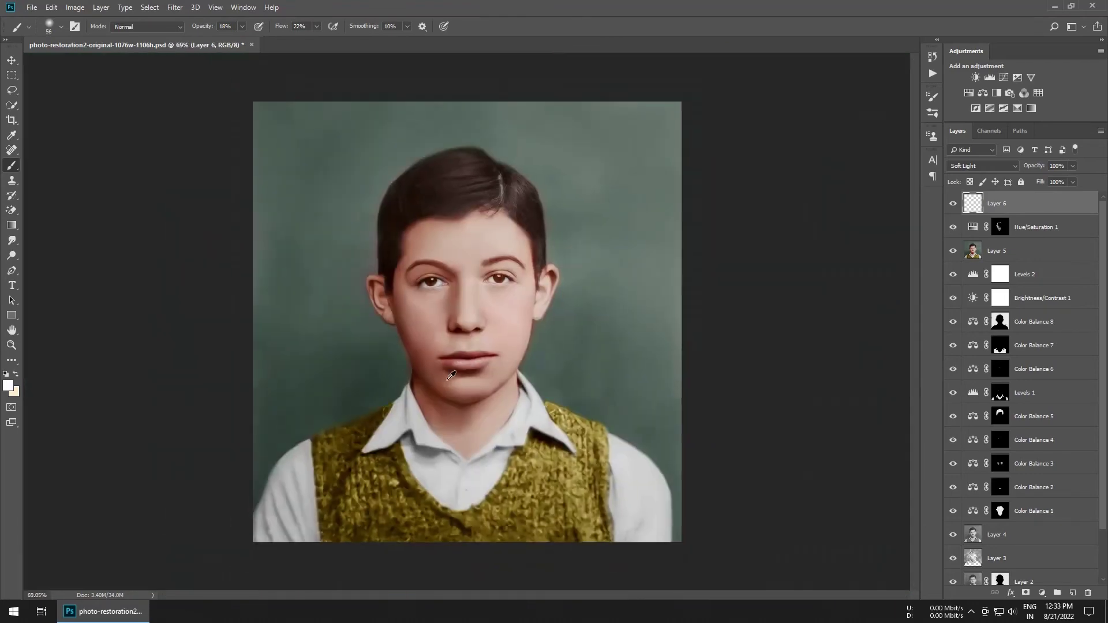
scroll(549, 420, down, 1)
scroll(720, 272, down, 1)
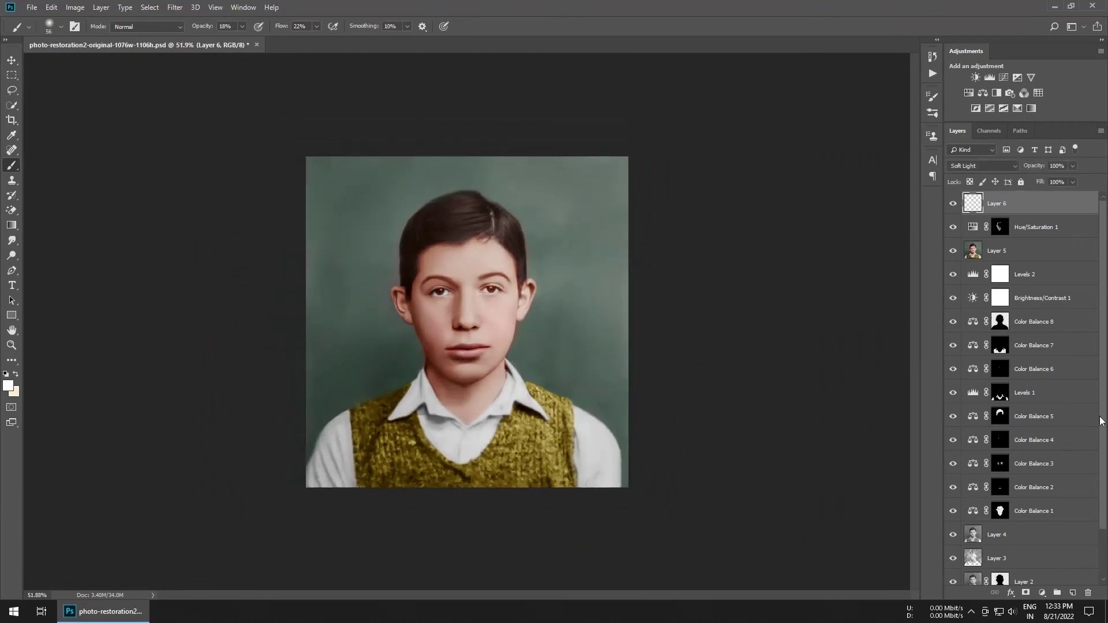
- Add a Levels 3 contrast layer (10/1.14/240) at 54% opacity
click(990, 77)
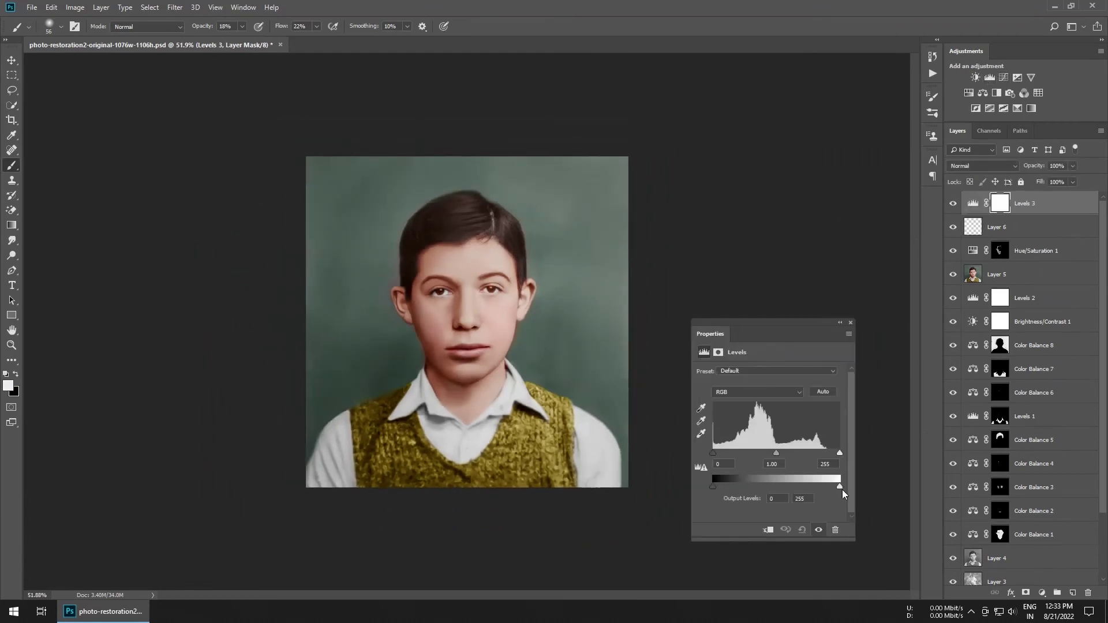
drag(840, 453, 832, 453)
drag(713, 453, 830, 454)
click(851, 325)
click(953, 203)
drag(1034, 166, 1009, 171)
- Add a darkening Brightness/Contrast layer, invert its mask, and paint it back onto parts of the portrait
click(975, 76)
mouse_move(770, 423)
mouse_down()
mouse_move(806, 423)
mouse_move(757, 400)
mouse_up()
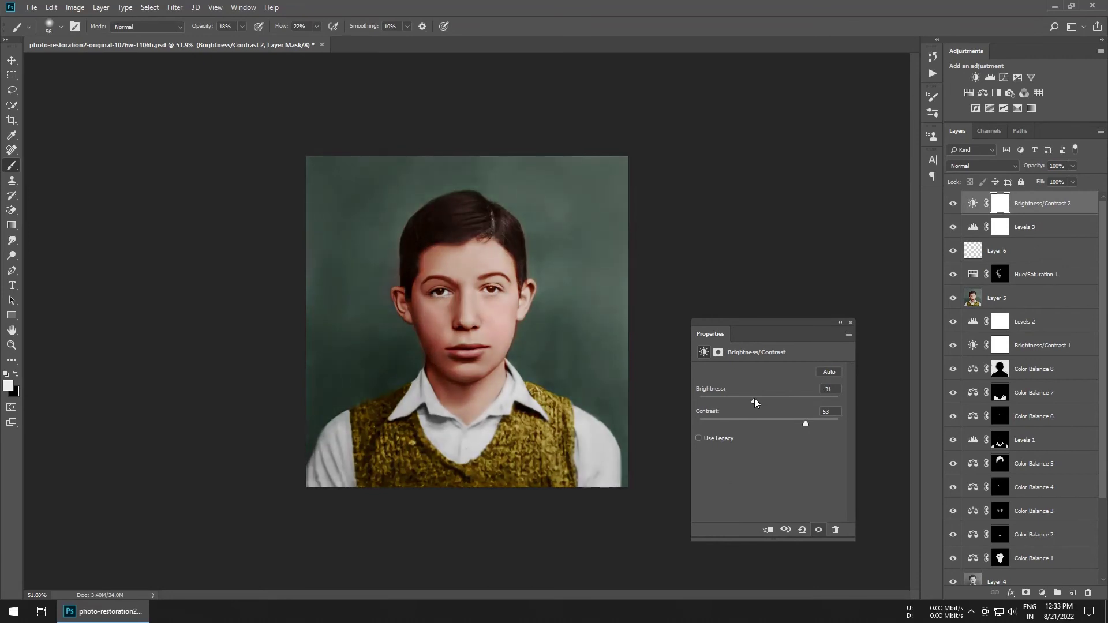
click(851, 322)
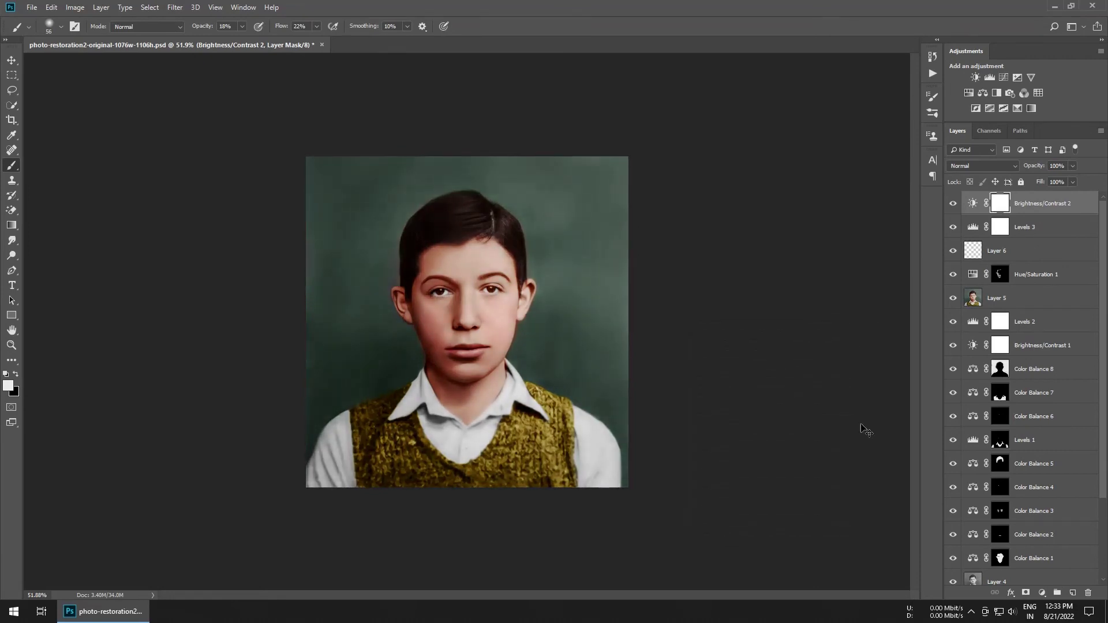
key(ctrl+i)
drag(278, 30, 286, 30)
key(bracketright)
key(bracketright)
key(bracketright)
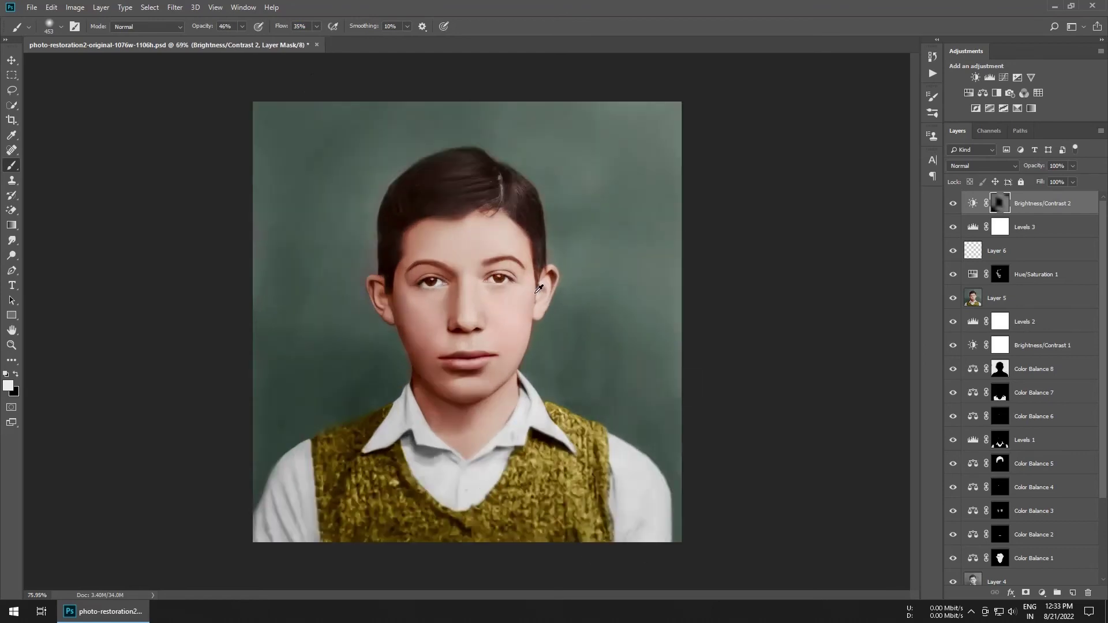
scroll(511, 427, up, 4)
drag(508, 266, 443, 287)
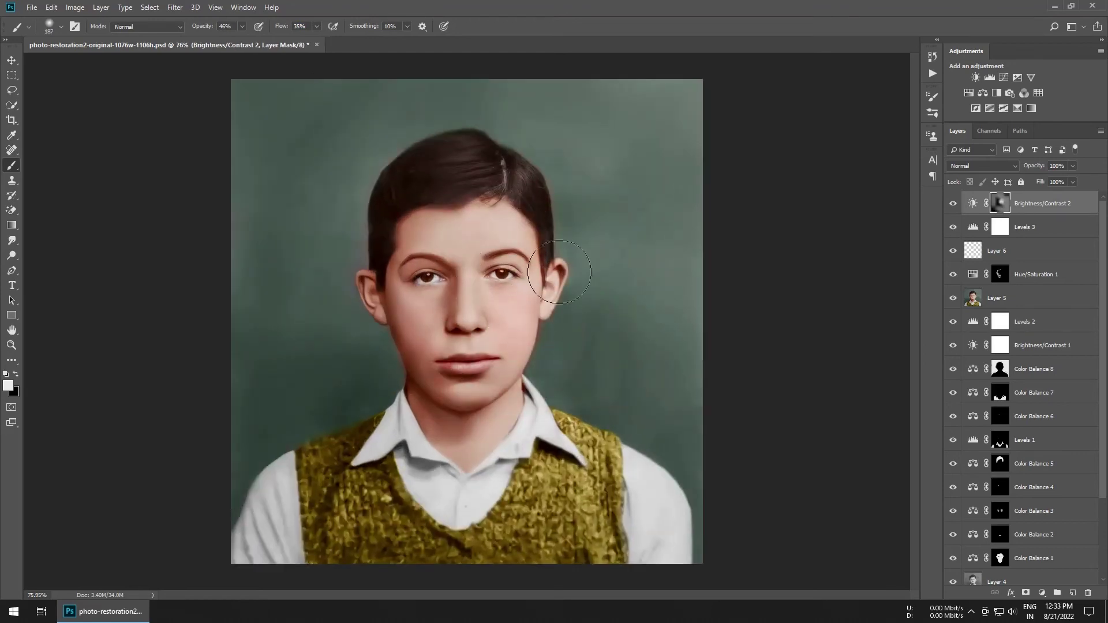
scroll(661, 337, down, 3)
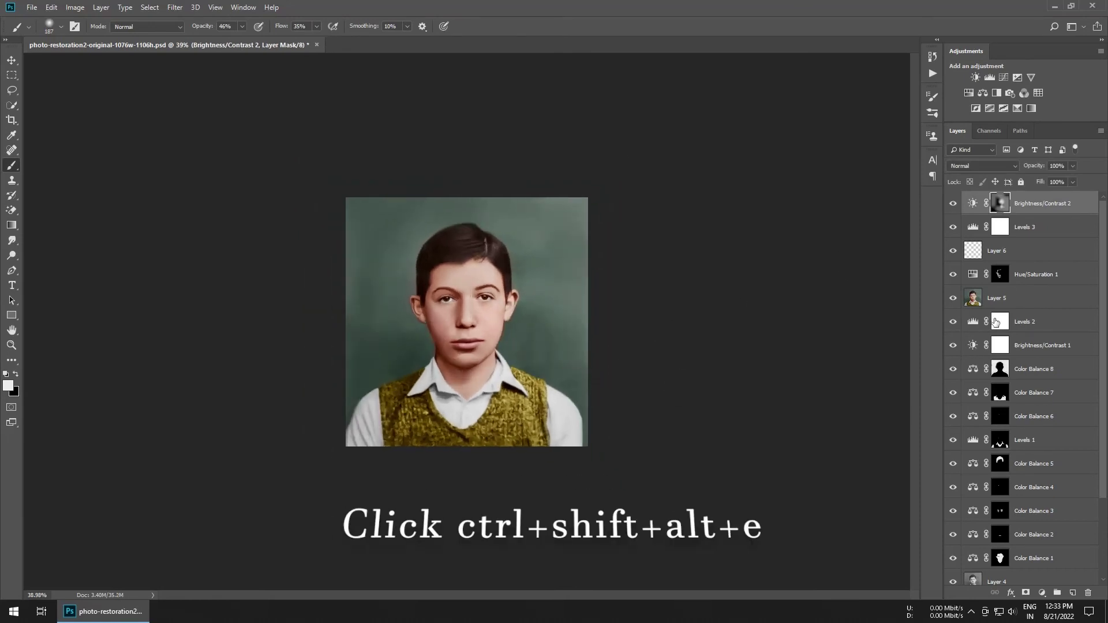
- Stamp all visible layers into Layer 7 and apply Add Noise at 8.69%
key(ctrl+shift+alt+e)
scroll(478, 279, up, 5)
click(181, 8)
mouse_move(184, 193)
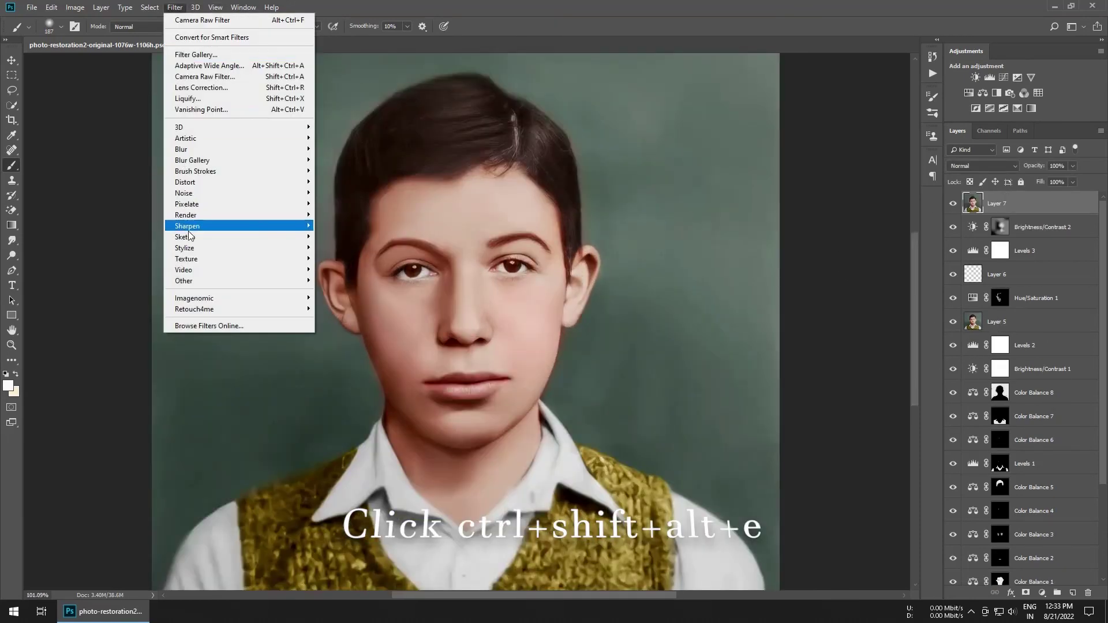
click(335, 192)
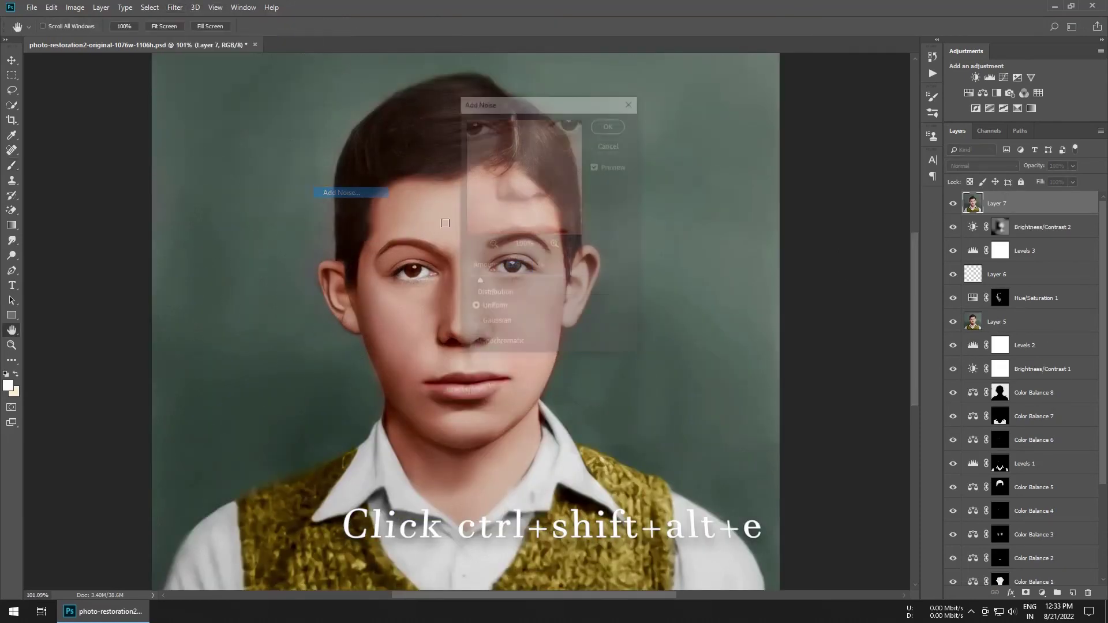
click(610, 124)
- Lower Layer 7 opacity to 33% and fit the whole portrait in the window
key(b)
scroll(598, 148, up, 5)
drag(998, 169, 997, 169)
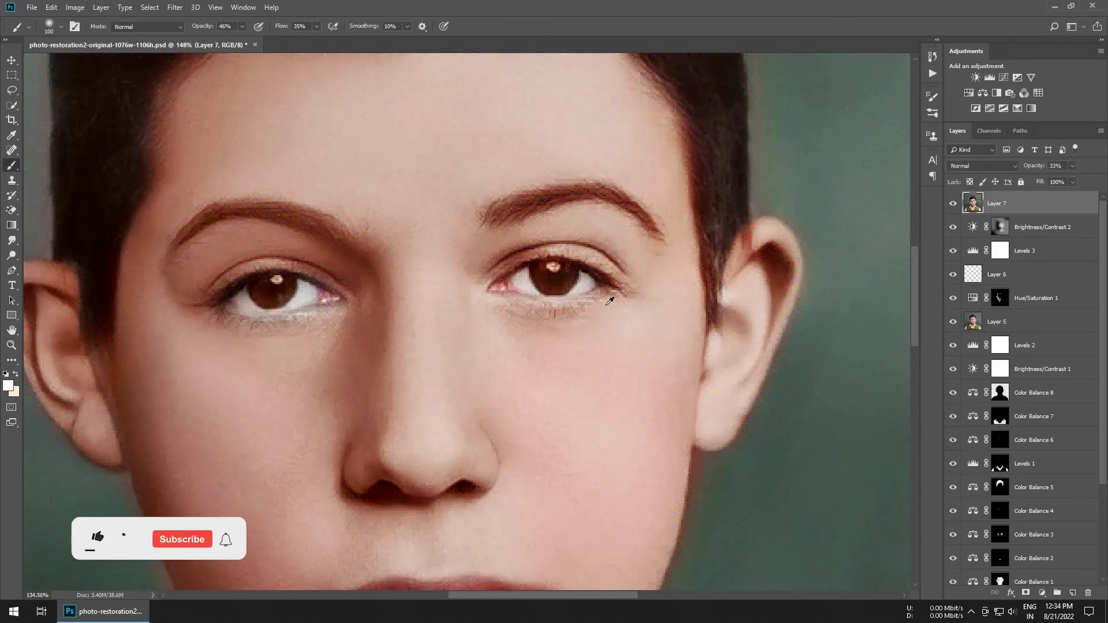
key(ctrl+0)
- Add a new Layer 8 with its blend mode set to Color
click(1072, 593)
click(982, 166)
click(970, 478)
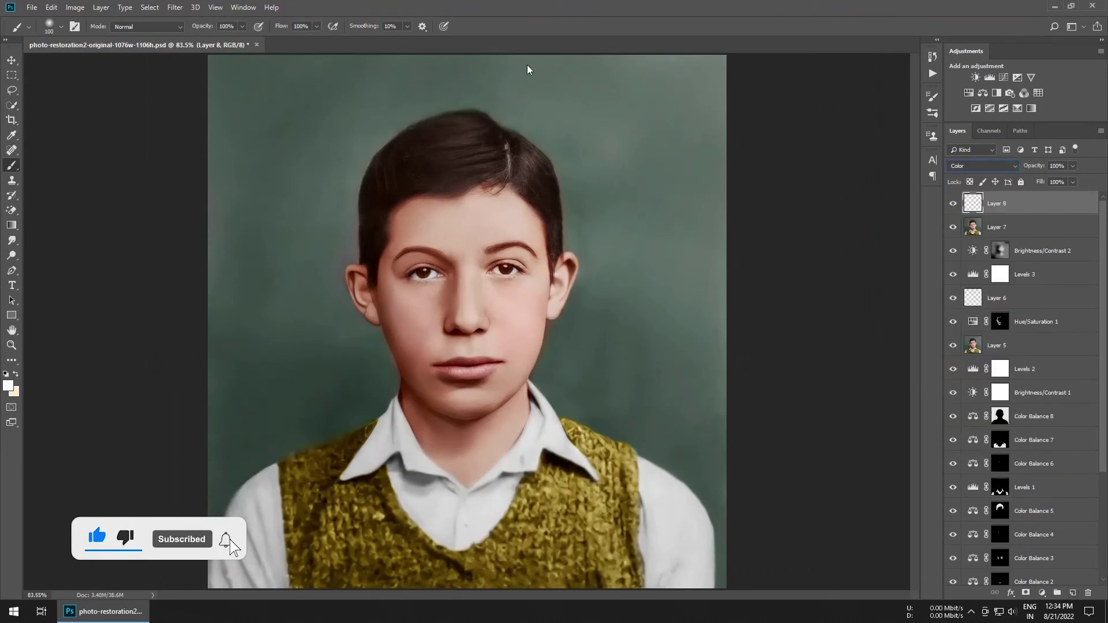
scroll(309, 246, up, 3)
scroll(309, 243, up, 2)
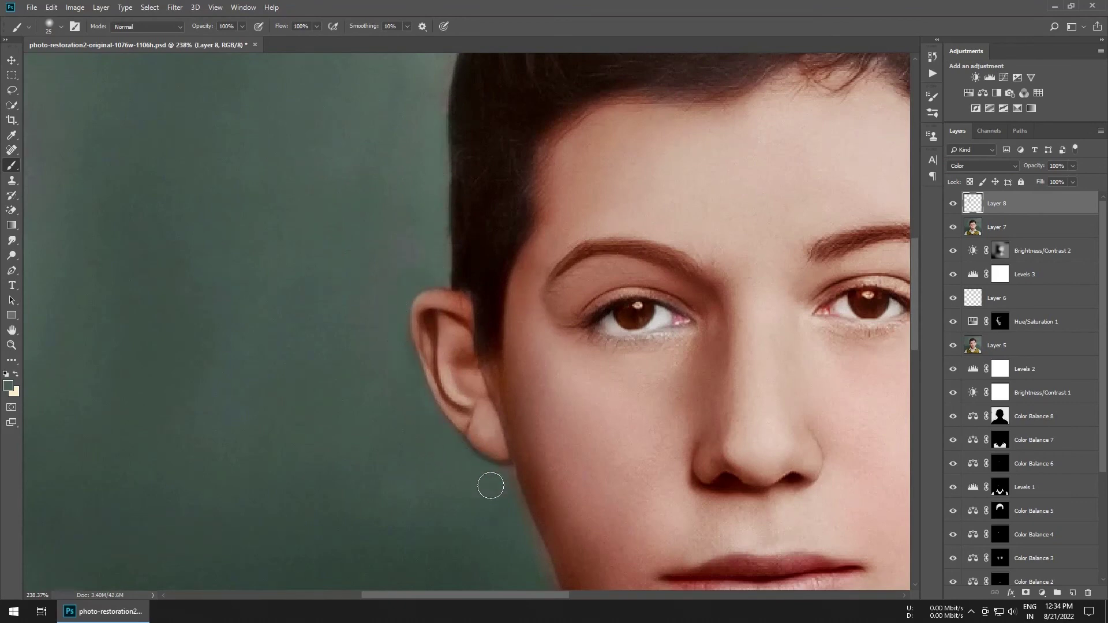
- Paint teal into the background along the edges of the face, ears and hair
scroll(371, 274, down, 3)
scroll(465, 330, up, 1)
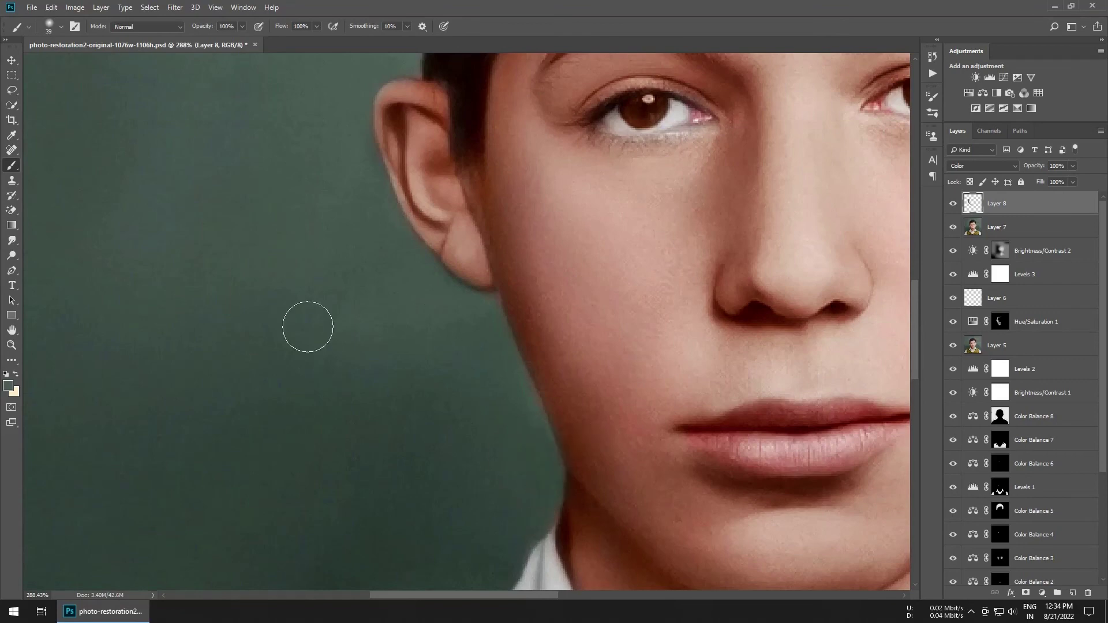
scroll(651, 371, right, 5)
scroll(677, 234, up, 2)
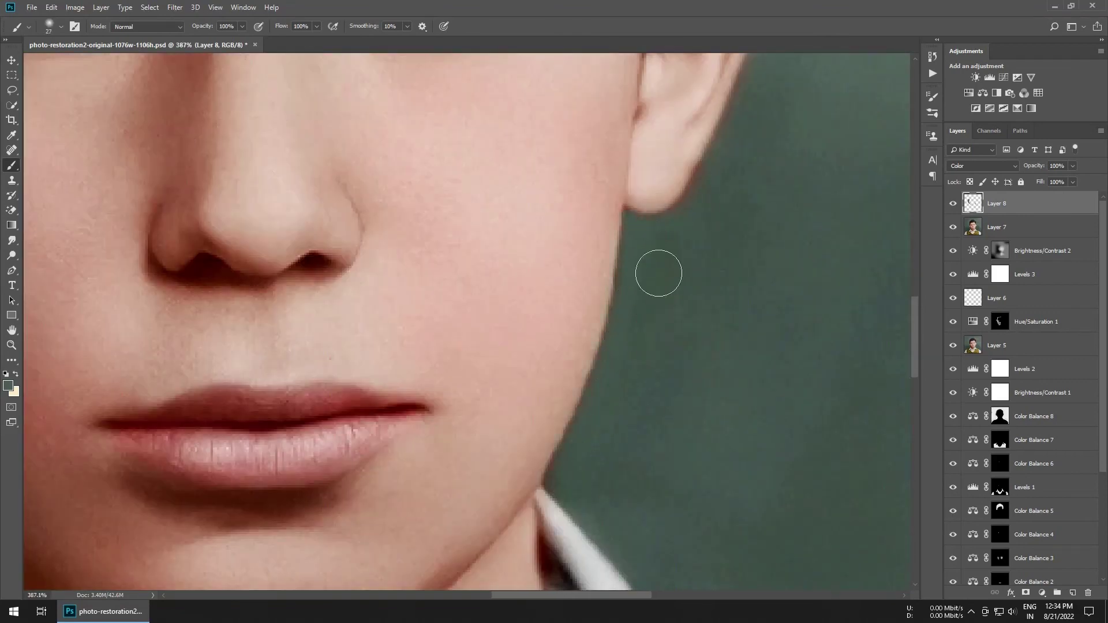
scroll(648, 404, down, 2)
scroll(600, 441, up, 3)
scroll(683, 350, down, 3)
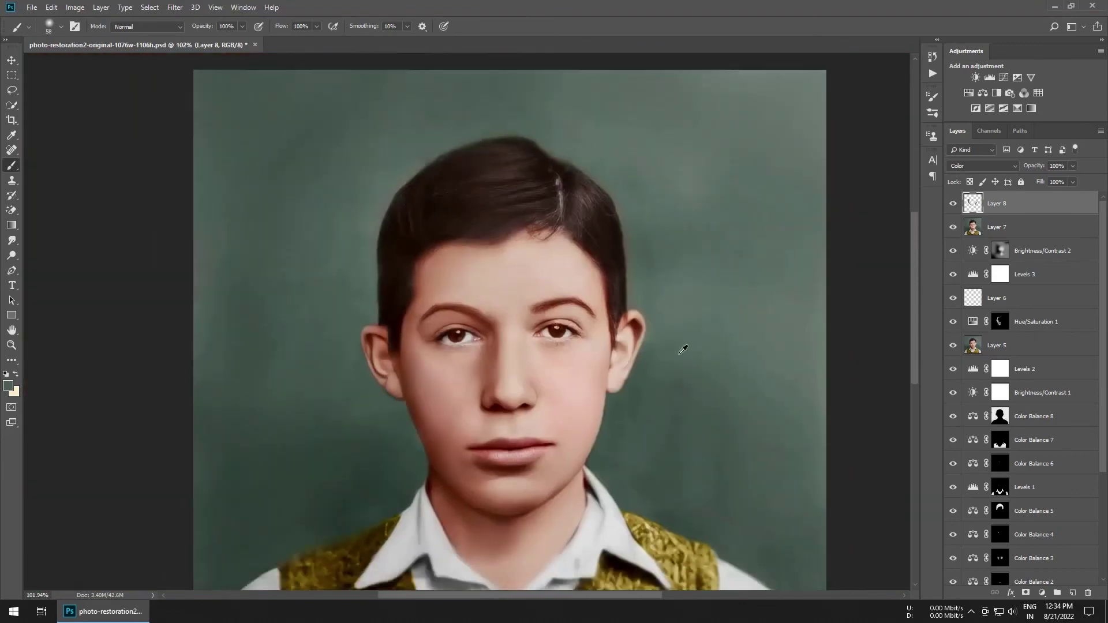
scroll(683, 349, up, 3)
drag(592, 287, 644, 367)
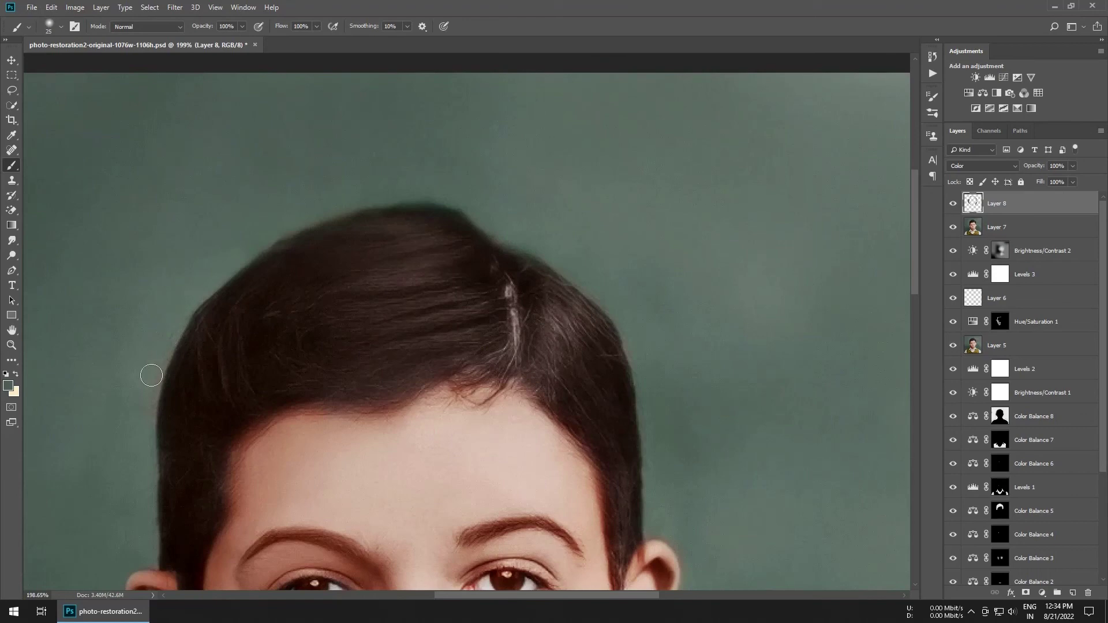
scroll(151, 376, down, 5)
scroll(556, 372, up, 1)
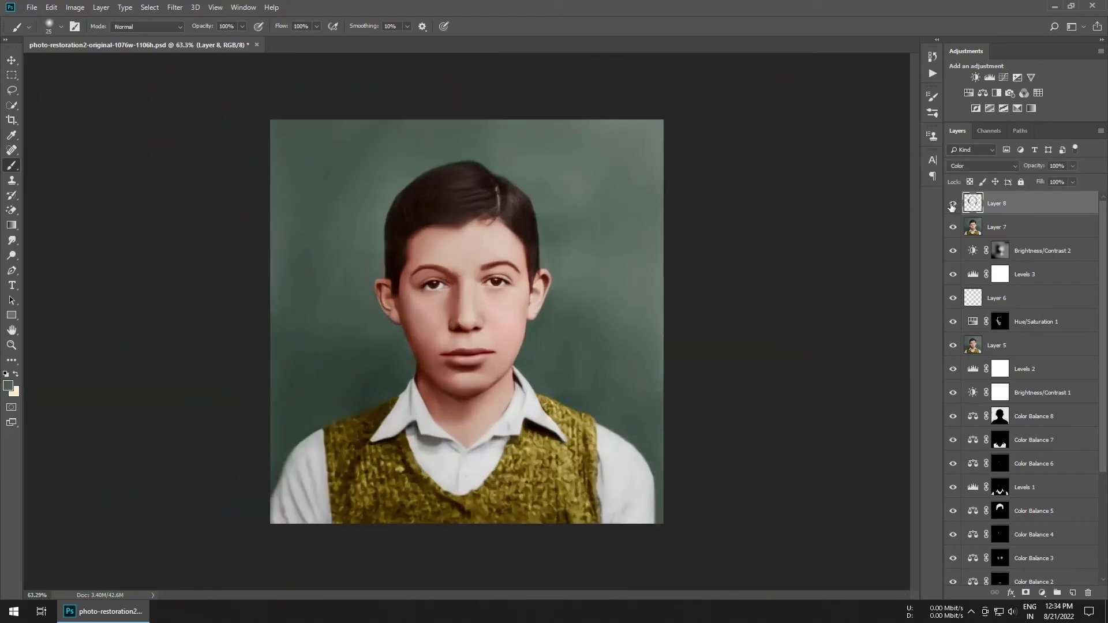
scroll(705, 379, up, 1)
scroll(1057, 444, down, 5)
alt+click(952, 575)
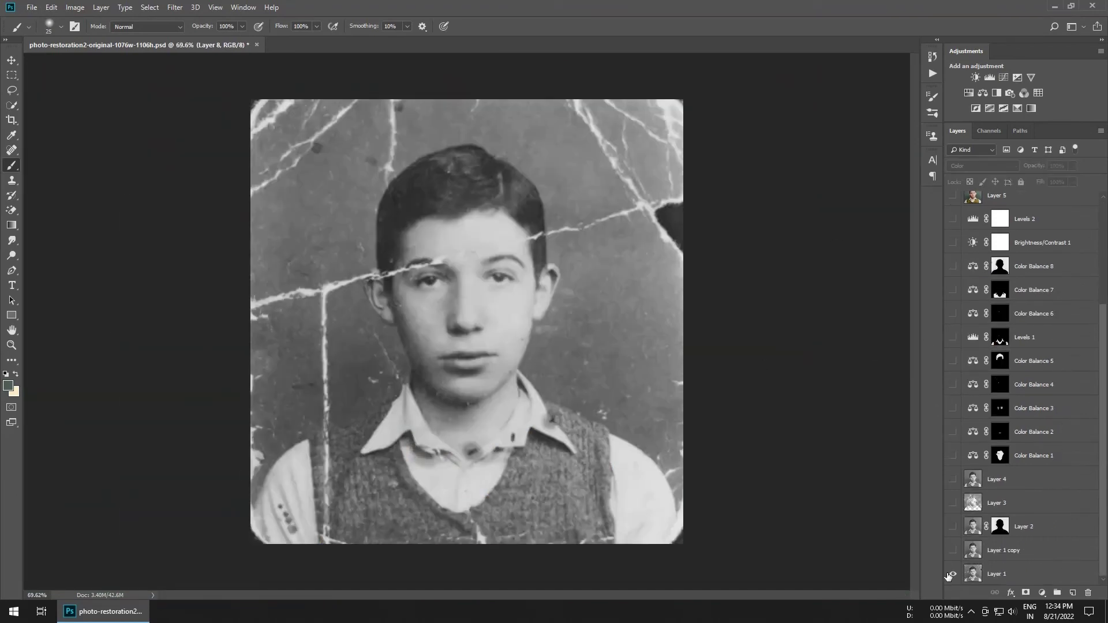
alt+click(953, 576)
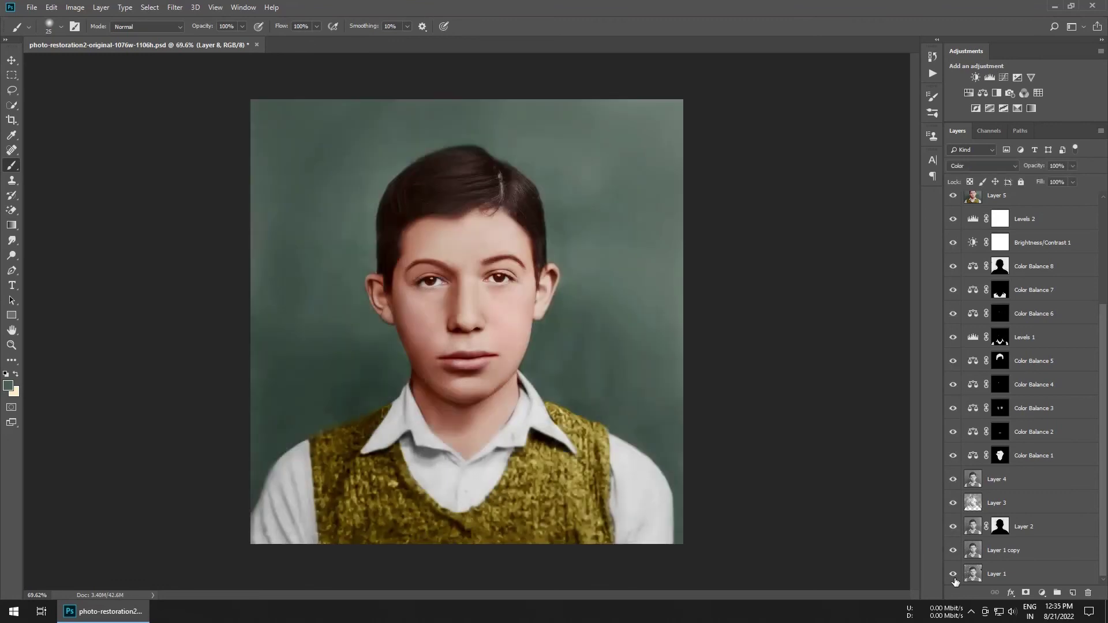
scroll(1047, 285, up, 5)
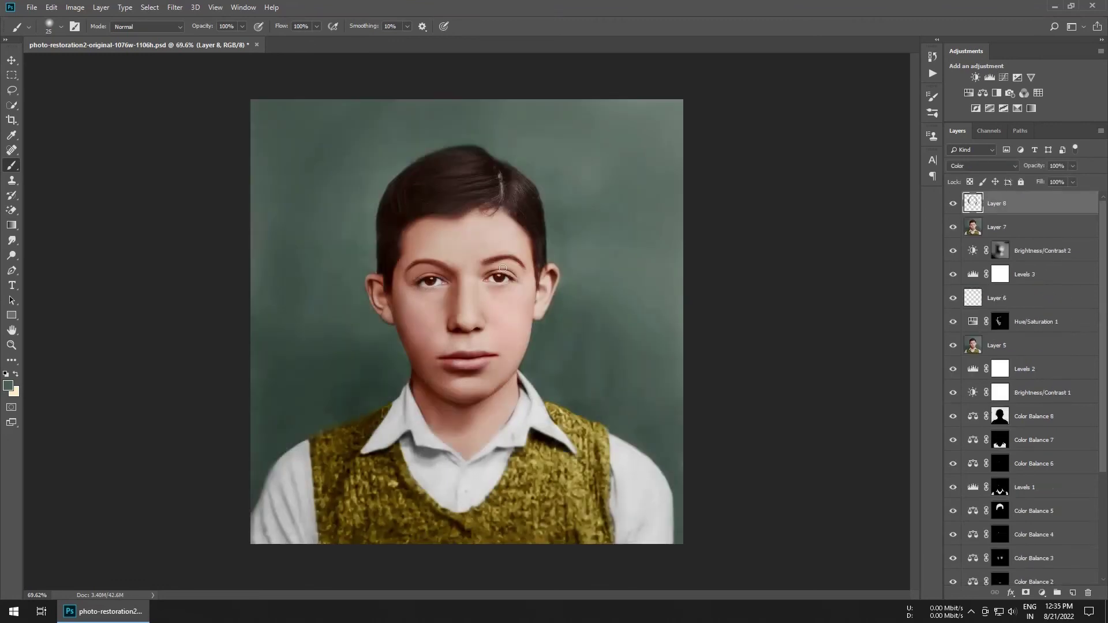
click(972, 612)
click(982, 593)
click(923, 557)
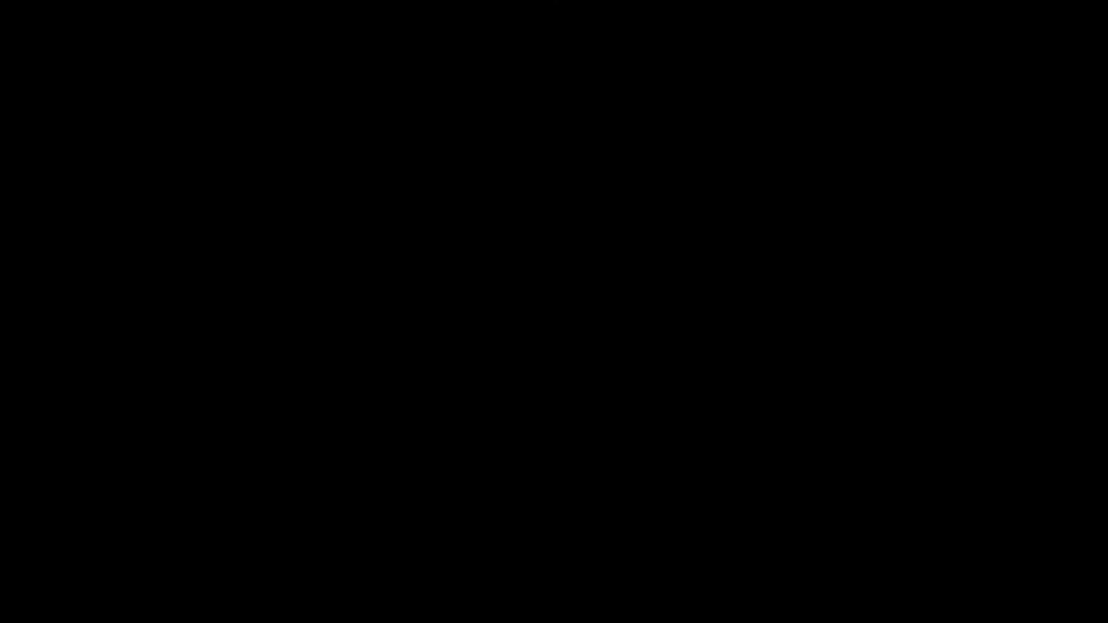